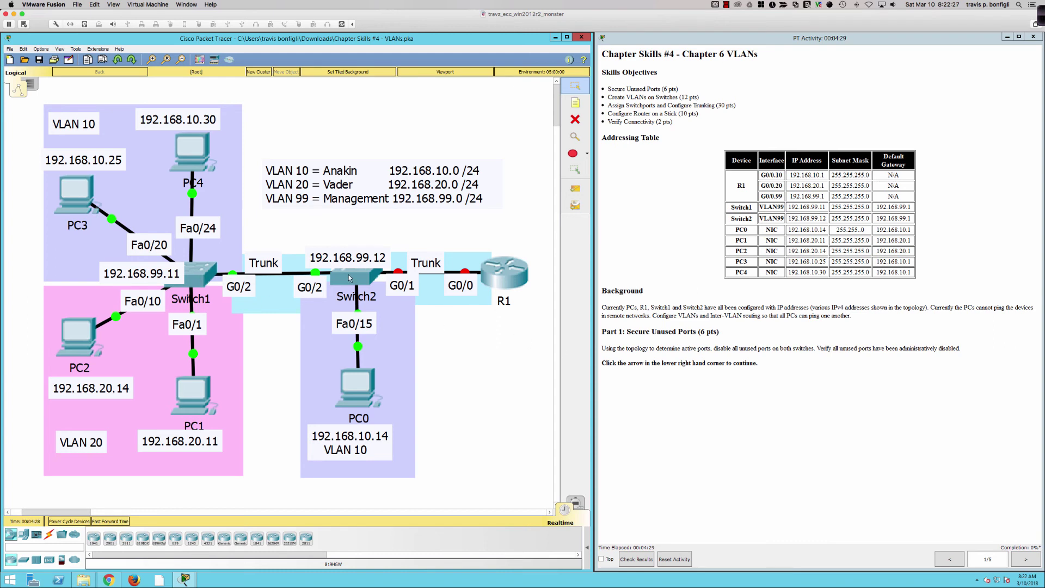
# - Open Switch1's command line in an enlarged window and enter privileged EXEC mode
pyautogui.click(198, 276)
pyautogui.moveTo(410, 416); pyautogui.dragTo(91, 467)
pyautogui.moveTo(382, 185); pyautogui.dragTo(311, 255)
pyautogui.click(81, 265)
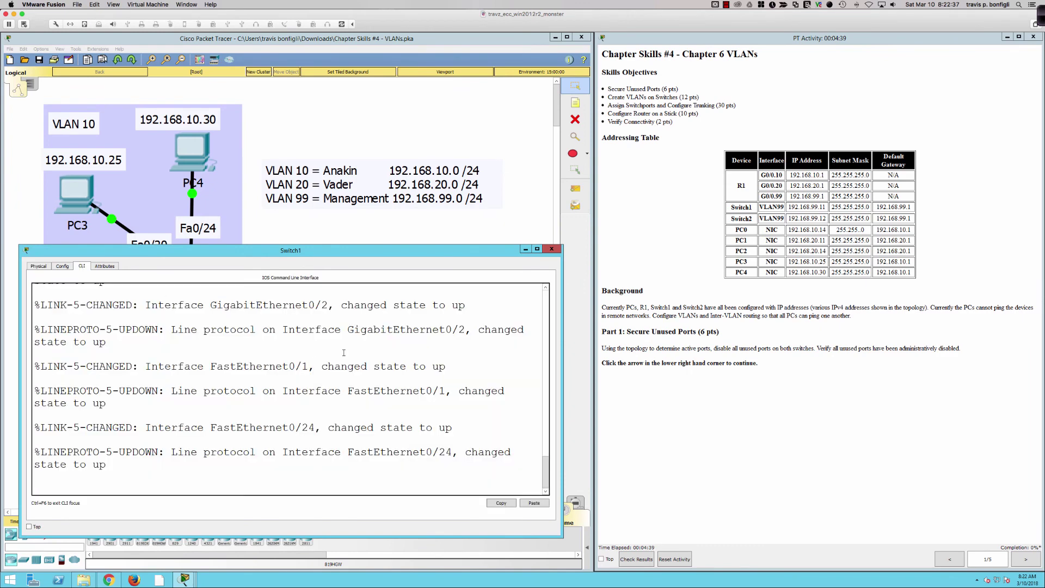
pyautogui.press('Return')
pyautogui.press('Return')
pyautogui.press('Return')
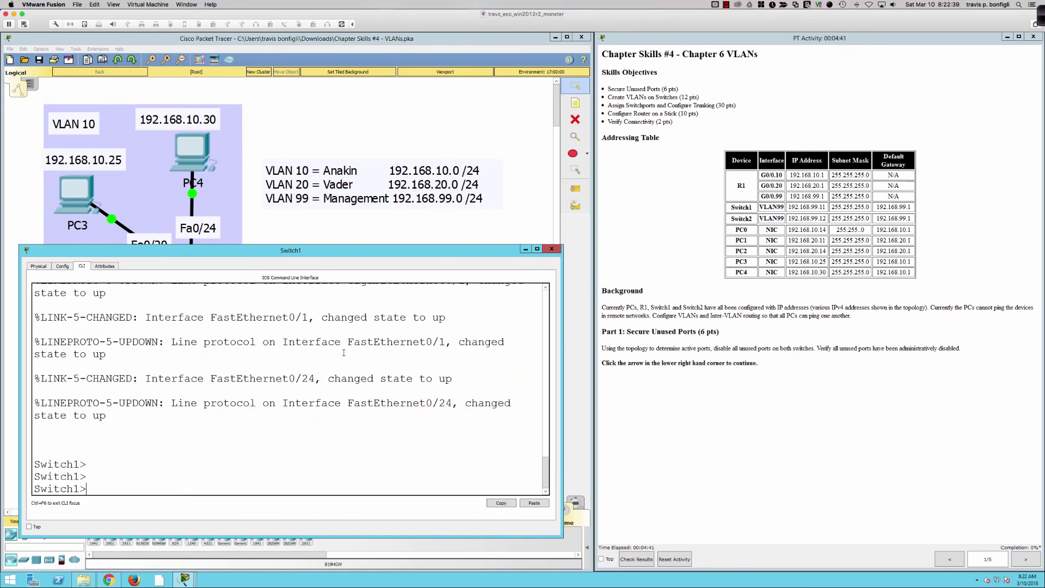
pyautogui.write('en')
pyautogui.press('Tab')
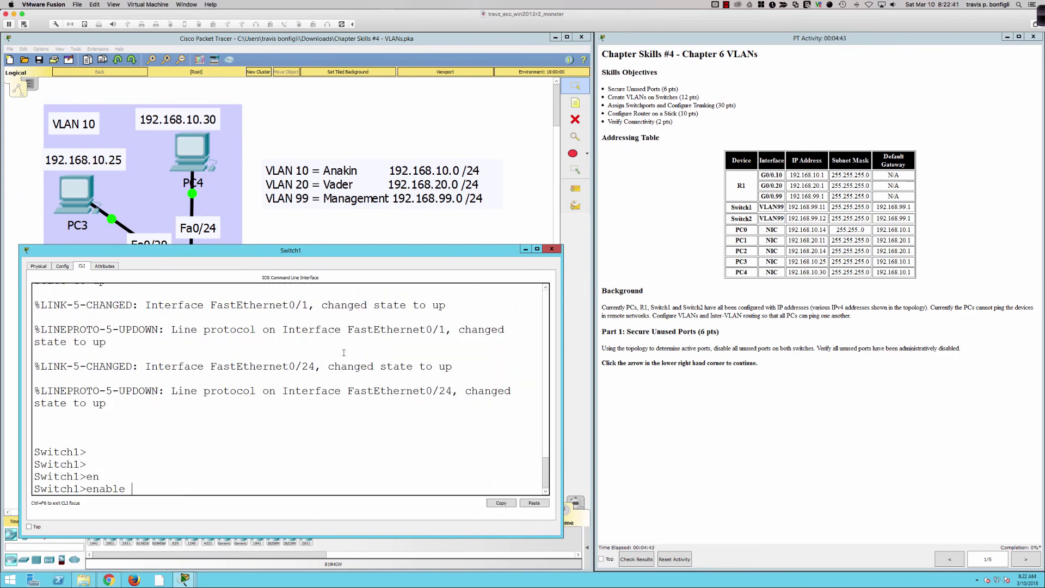
pyautogui.press('Return')
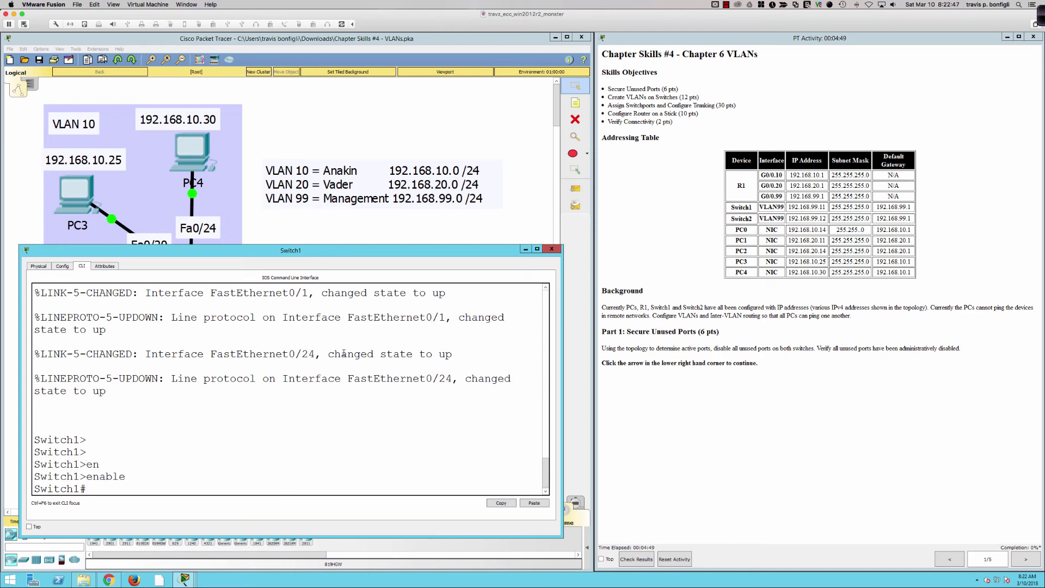
# - List Switch1's interfaces with show ip interface brief and check which ports are in use
pyautogui.write('sh ip int bri')
pyautogui.press('Return')
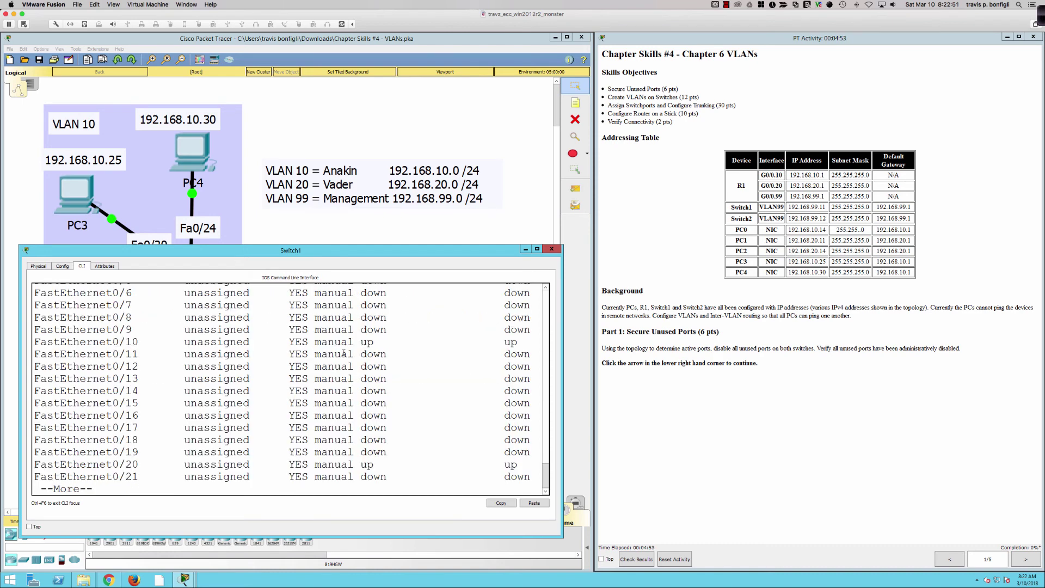
pyautogui.press('space')
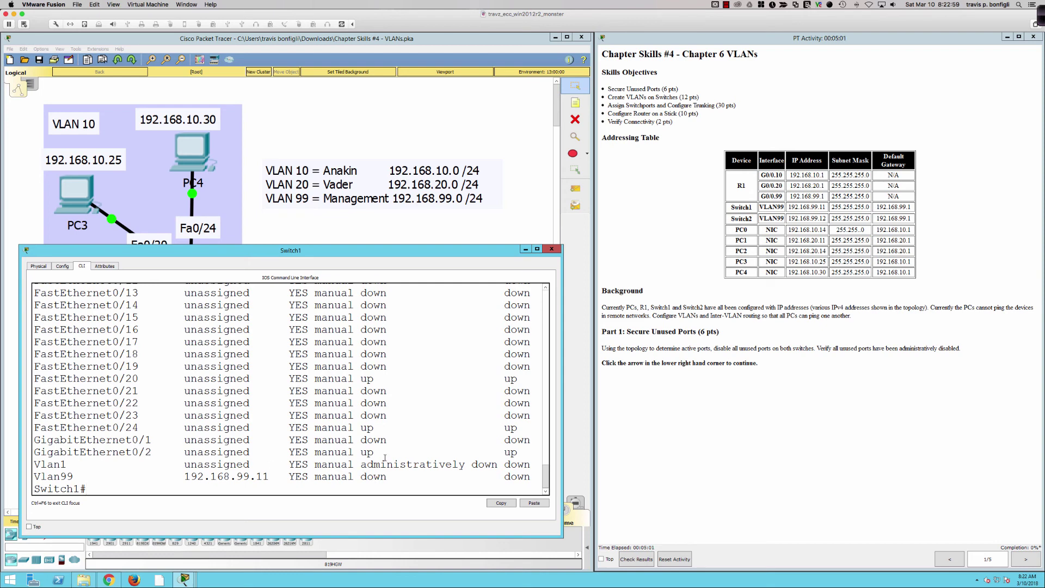
pyautogui.scroll(4, 381, 458)
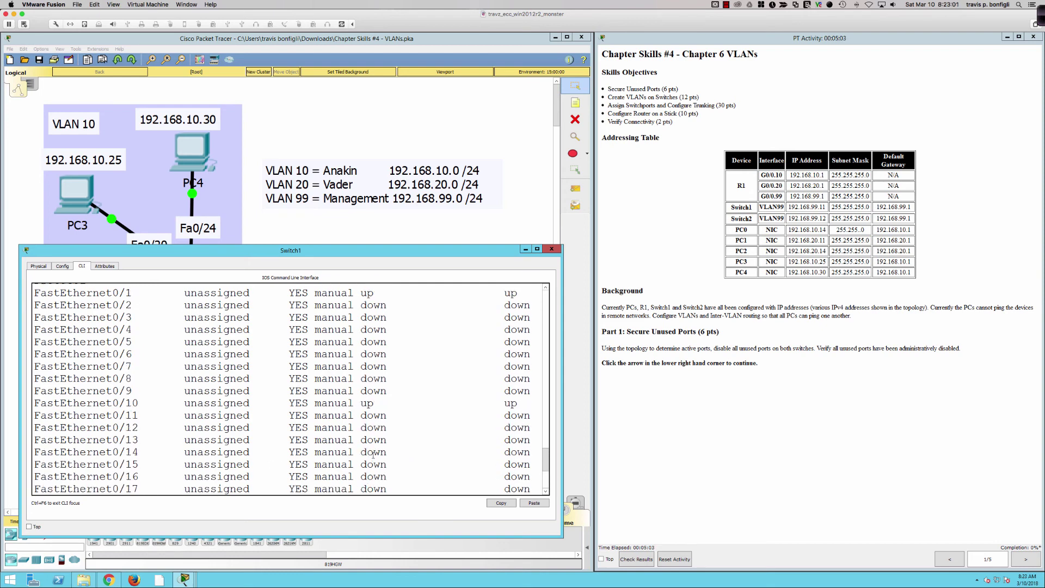
pyautogui.scroll(2, 372, 456)
pyautogui.scroll(-6, 373, 455)
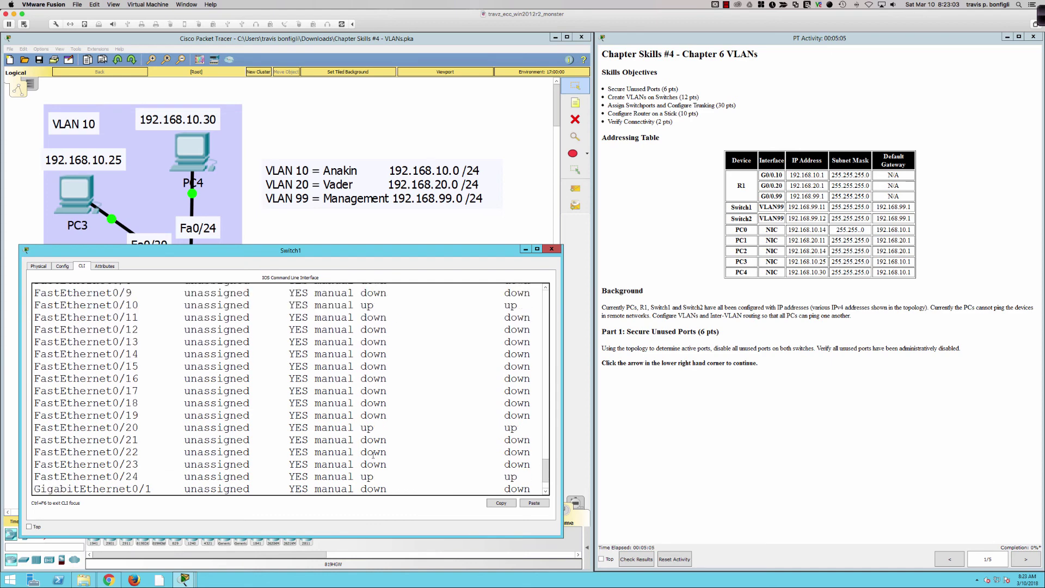
# - Shut down Switch1's unused ports as one interface range: fa0/2-9, fa0/11-19, fa0/21-23 and gi0/1
pyautogui.write('conf t')
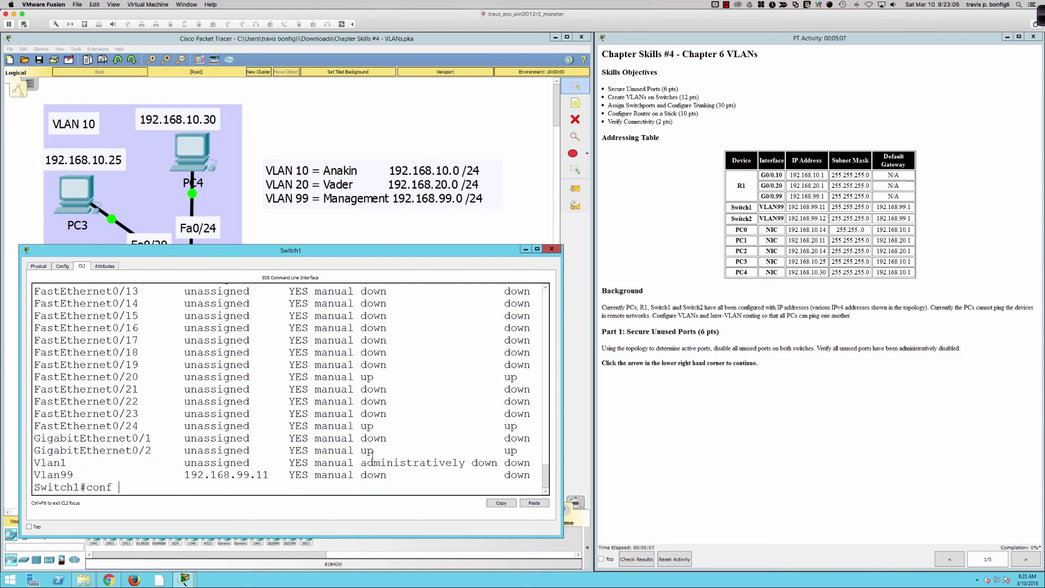
pyautogui.press('Return')
pyautogui.write('int ra')
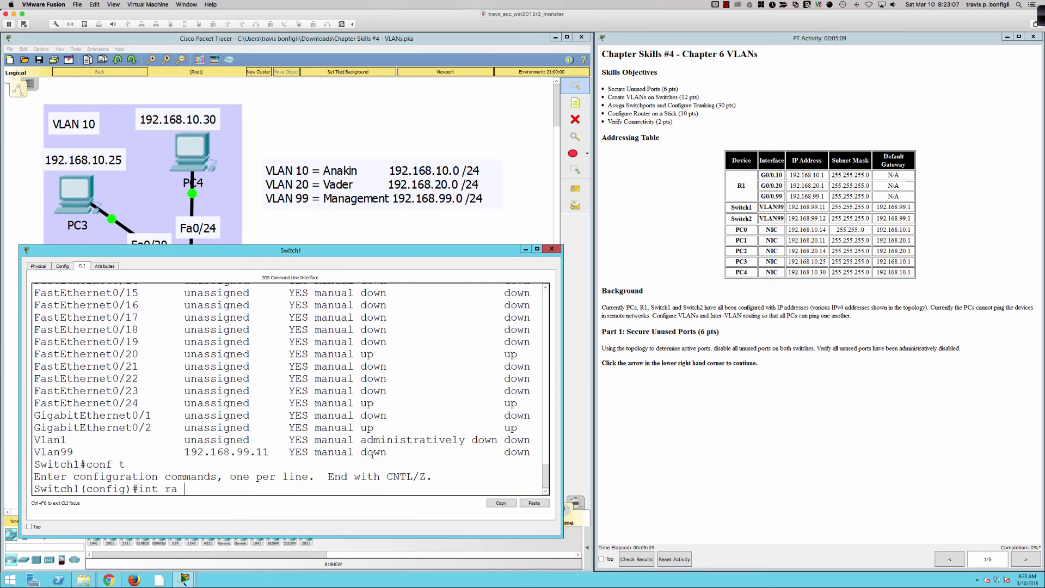
pyautogui.scroll(6, 340, 421)
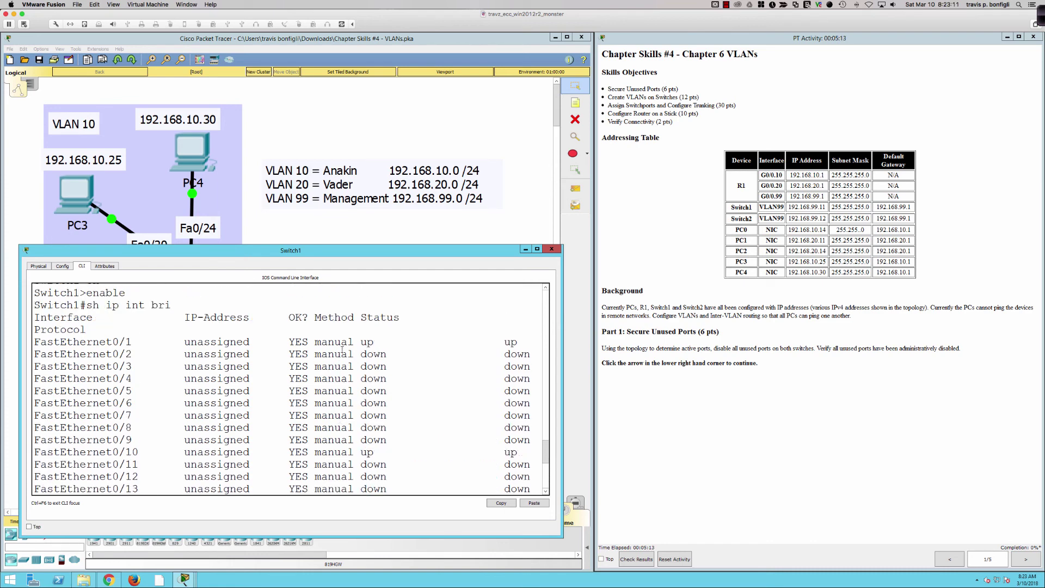
pyautogui.scroll(-6, 356, 425)
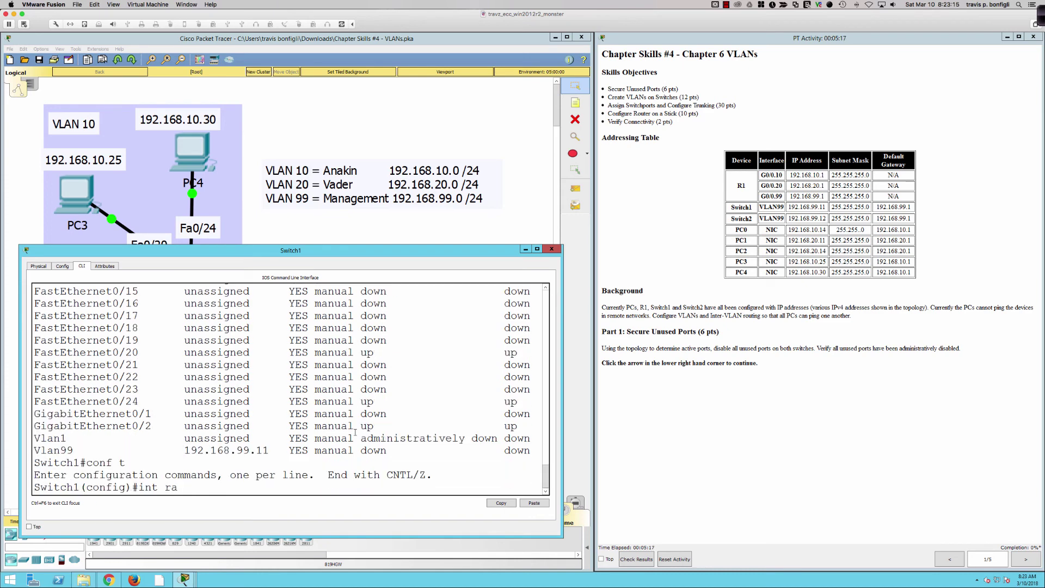
pyautogui.write('fa0/2-9,')
pyautogui.scroll(4, 356, 433)
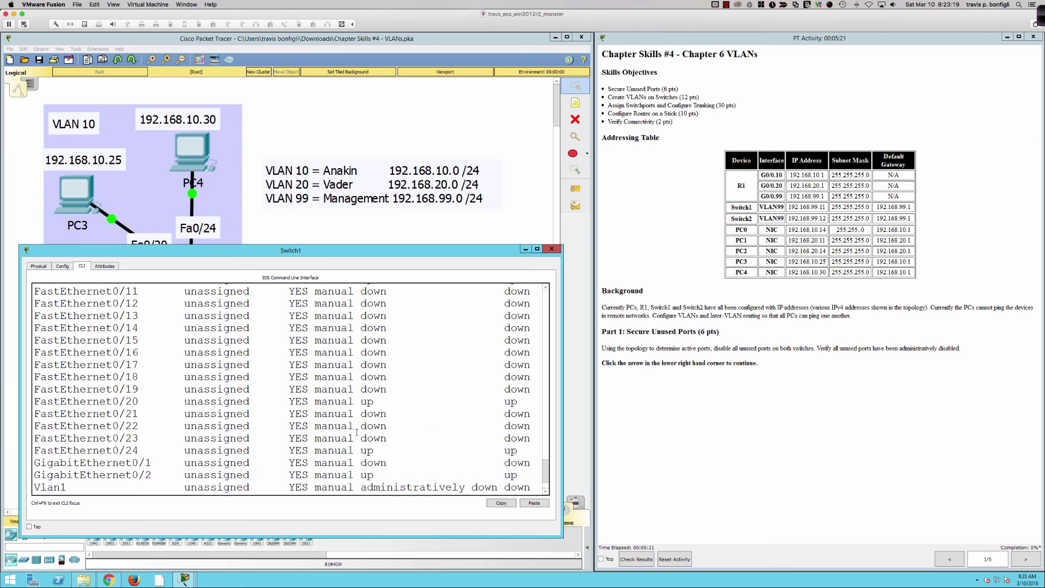
pyautogui.scroll(2, 357, 433)
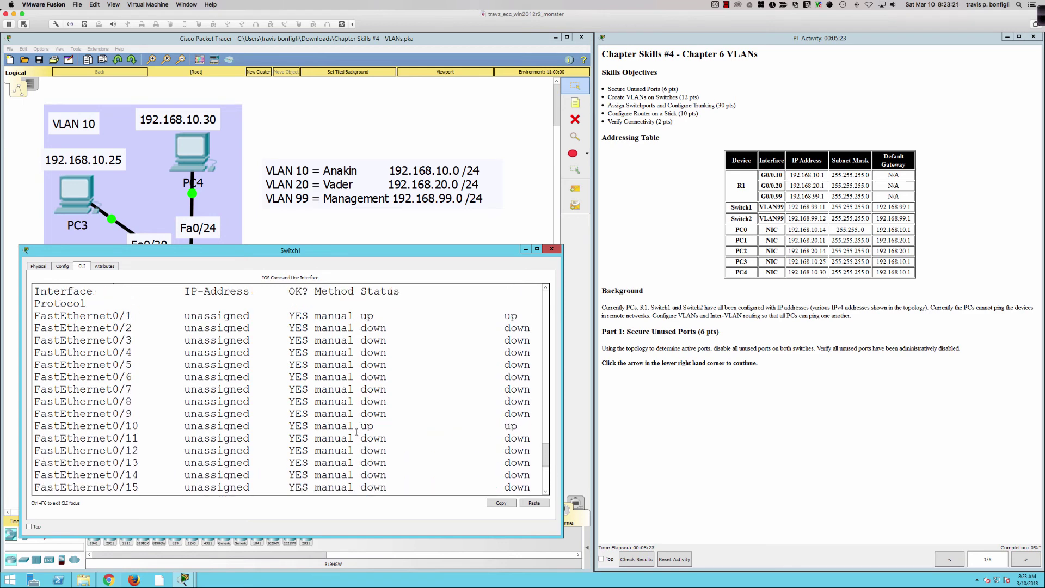
pyautogui.scroll(-4, 357, 432)
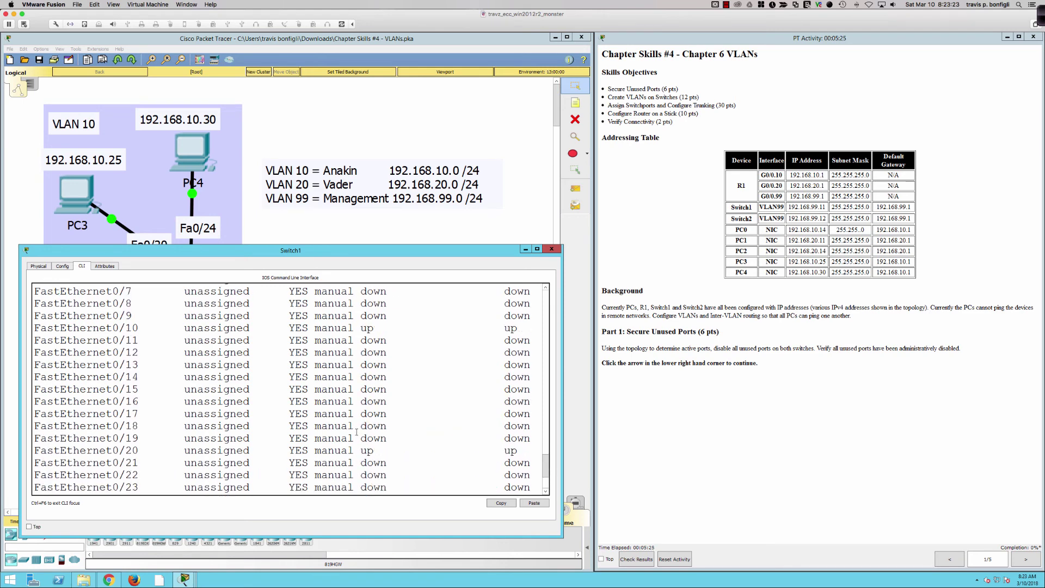
pyautogui.write('9,')
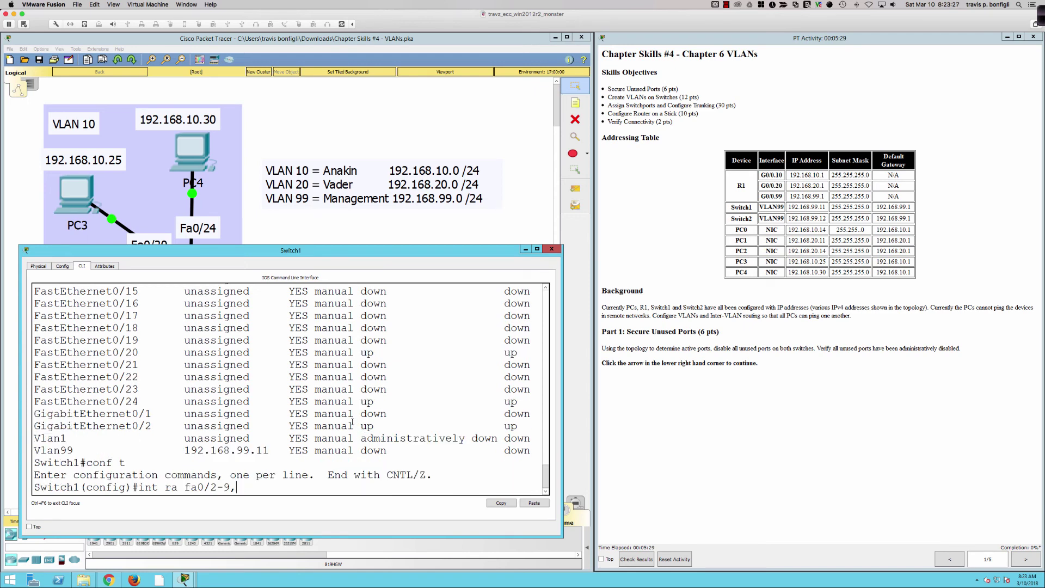
pyautogui.write('fa0/11-19,fa0/21-23,gi0/1')
pyautogui.press('Return')
pyautogui.write('shut')
pyautogui.press('Return')
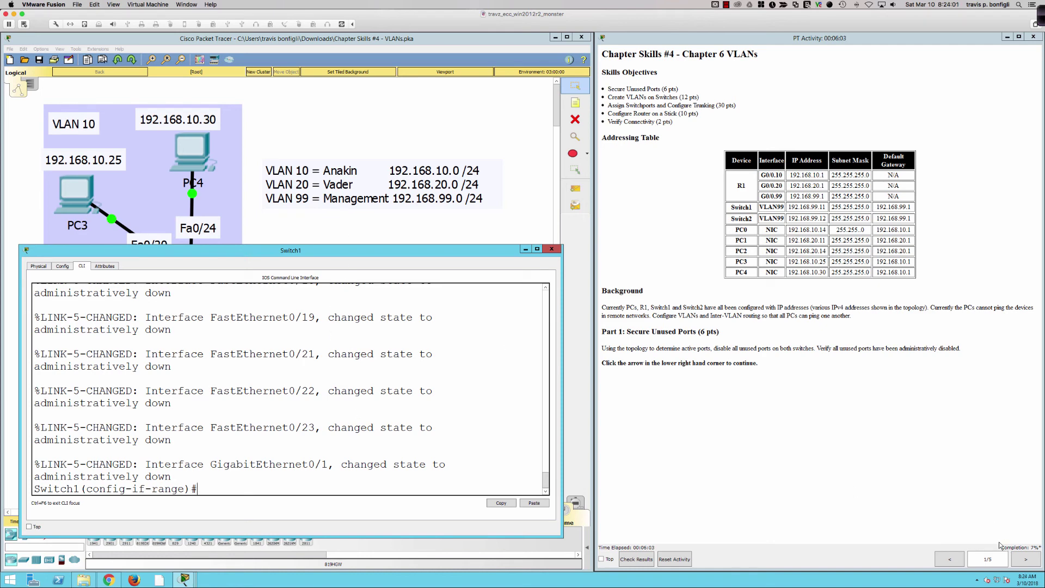
# - Open Switch2's command line in an enlarged window and enter privileged EXEC mode
pyautogui.click(374, 234)
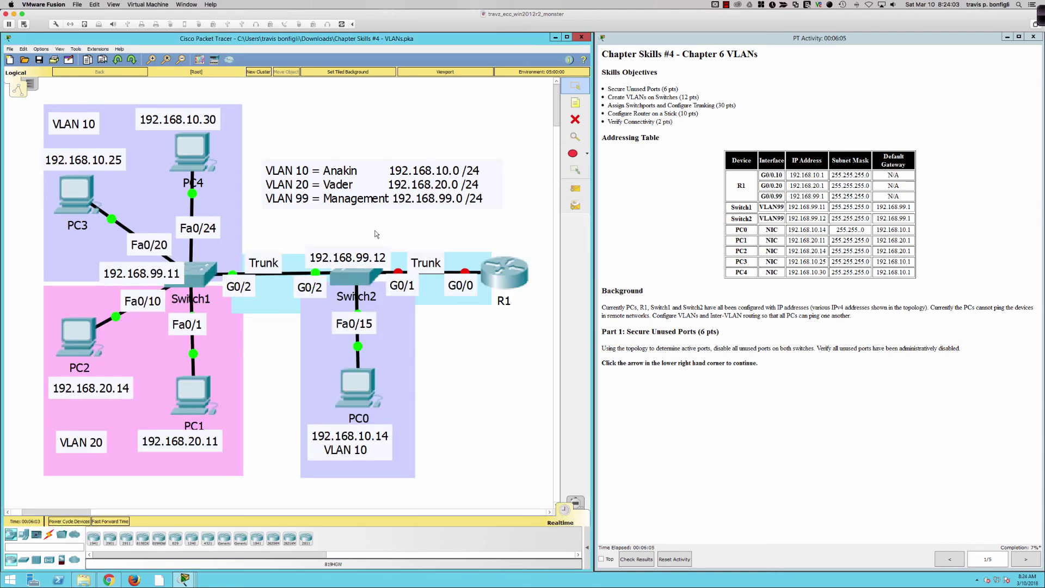
pyautogui.click(359, 277)
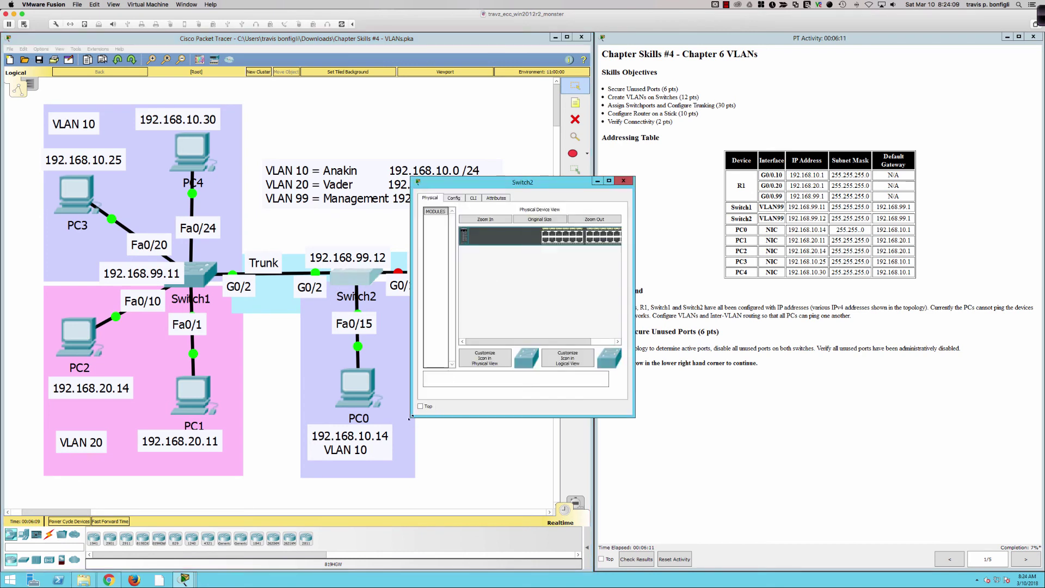
pyautogui.moveTo(410, 417); pyautogui.dragTo(61, 497)
pyautogui.moveTo(387, 182); pyautogui.dragTo(331, 241)
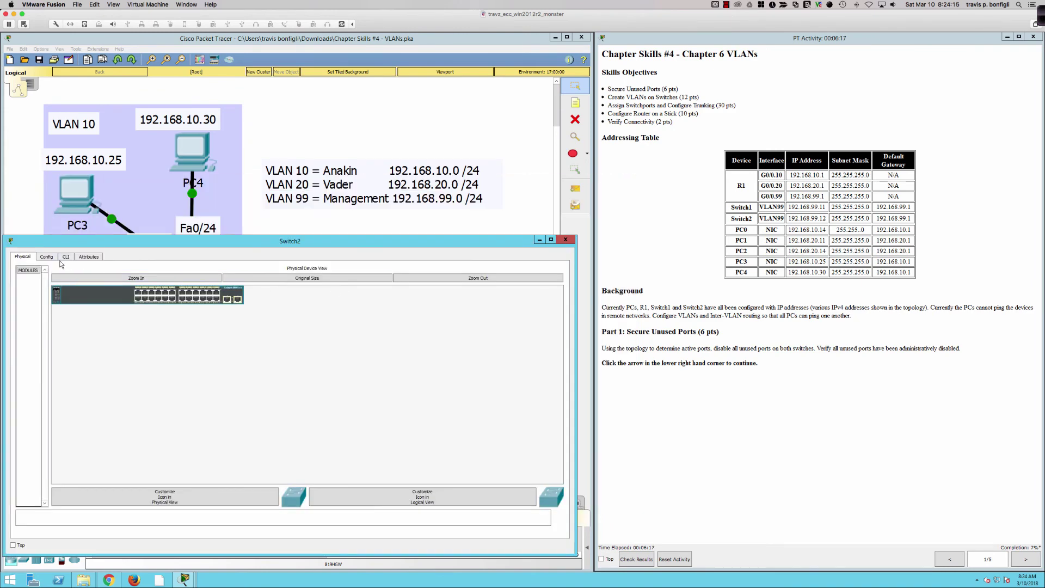
pyautogui.click(65, 257)
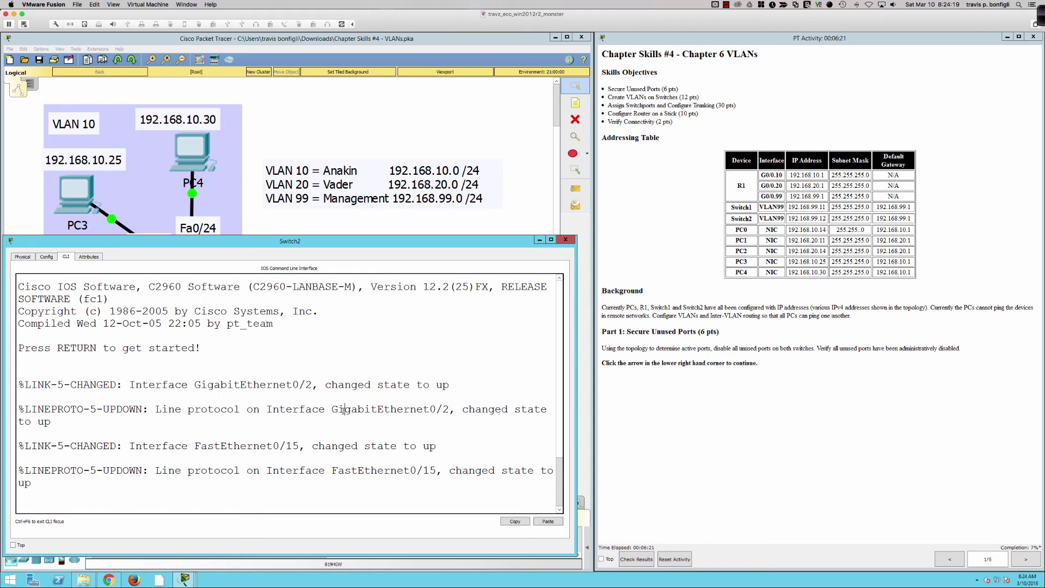
pyautogui.press('Return')
pyautogui.press('Return')
pyautogui.press('Return')
pyautogui.press('Return')
pyautogui.write('en')
pyautogui.press('Return')
# - List Switch2's interfaces with show ip interface brief and check which ports are in use
pyautogui.write('sh ip int b')
pyautogui.press('Return')
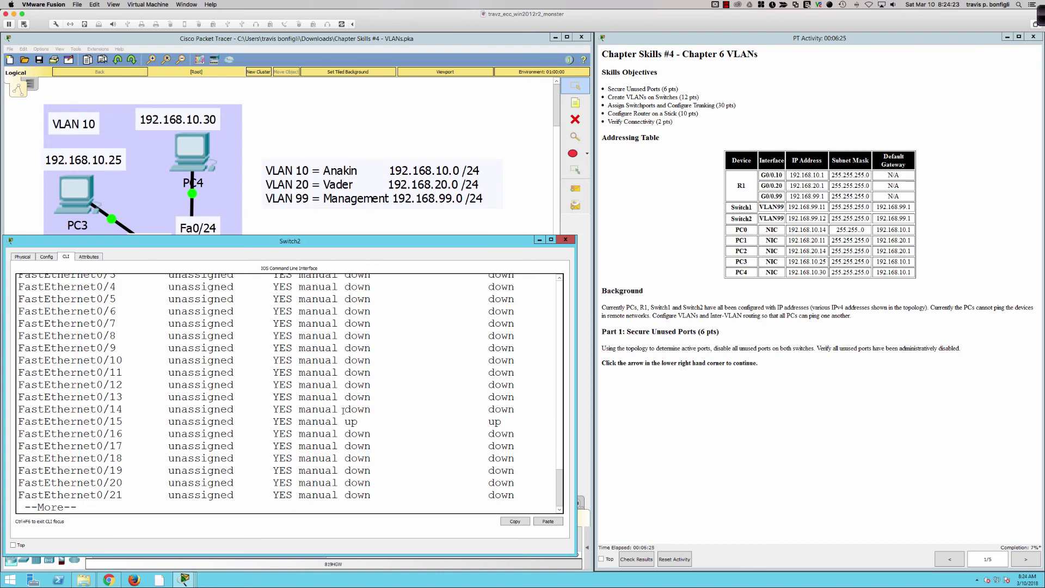
pyautogui.press('space')
pyautogui.scroll(4, 342, 412)
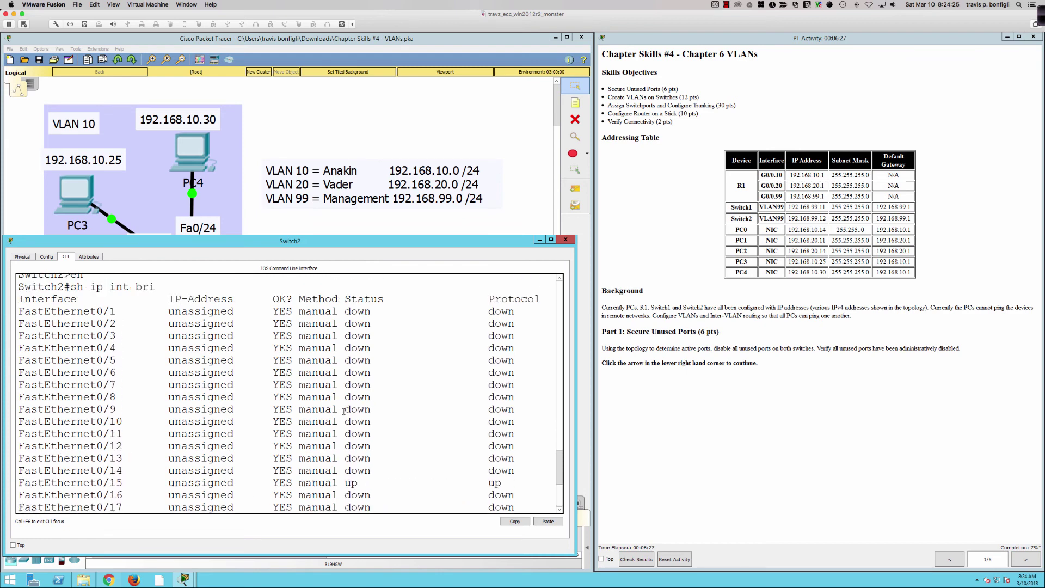
pyautogui.scroll(-4, 343, 411)
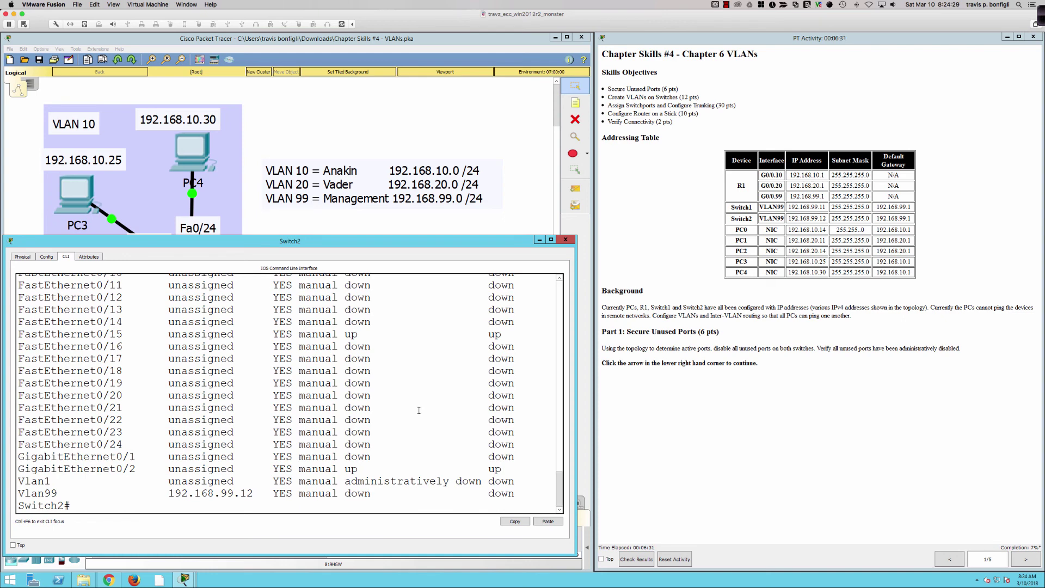
# - Shut down ports fa0/1-14, fa0/16-24 and gi0/1 on Switch2 as one interface range
pyautogui.write('conf t')
pyautogui.press('Return')
pyautogui.write('int')
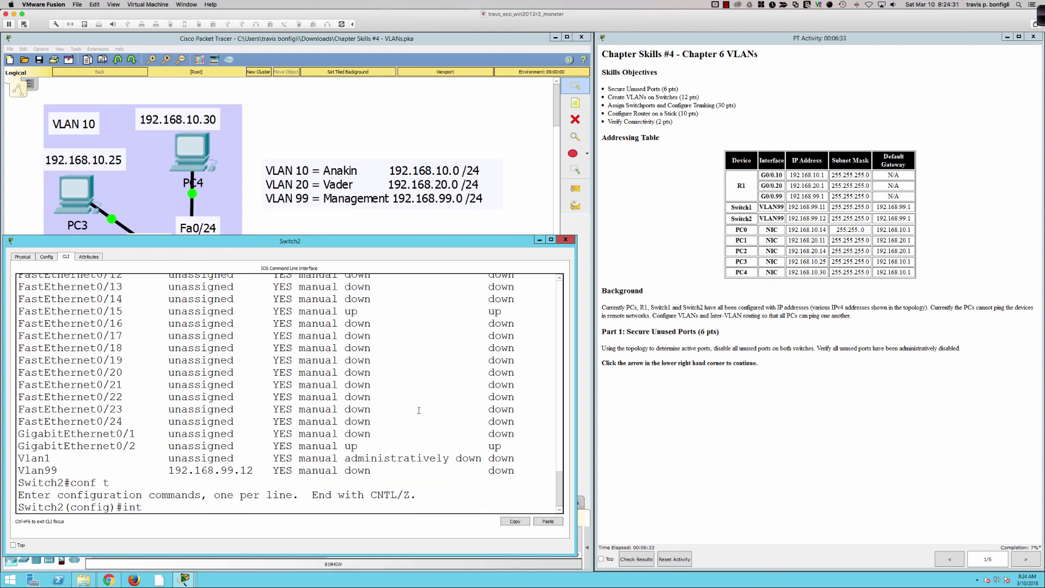
pyautogui.write(' ra fa0/1-14')
pyautogui.write('fa0/16-24,gi')
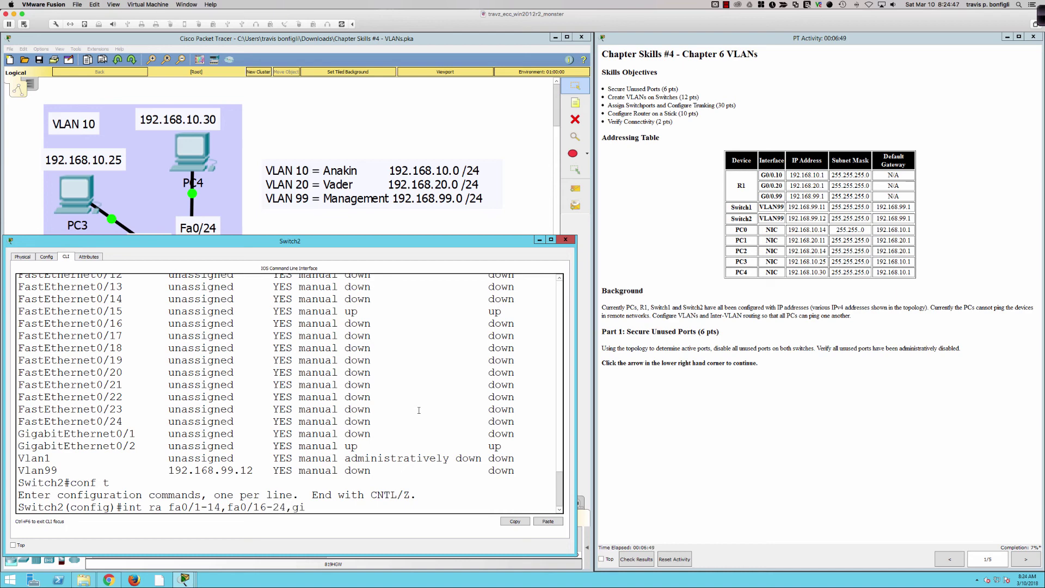
pyautogui.write('0/1')
pyautogui.press('Return')
pyautogui.write('shut')
pyautogui.press('Return')
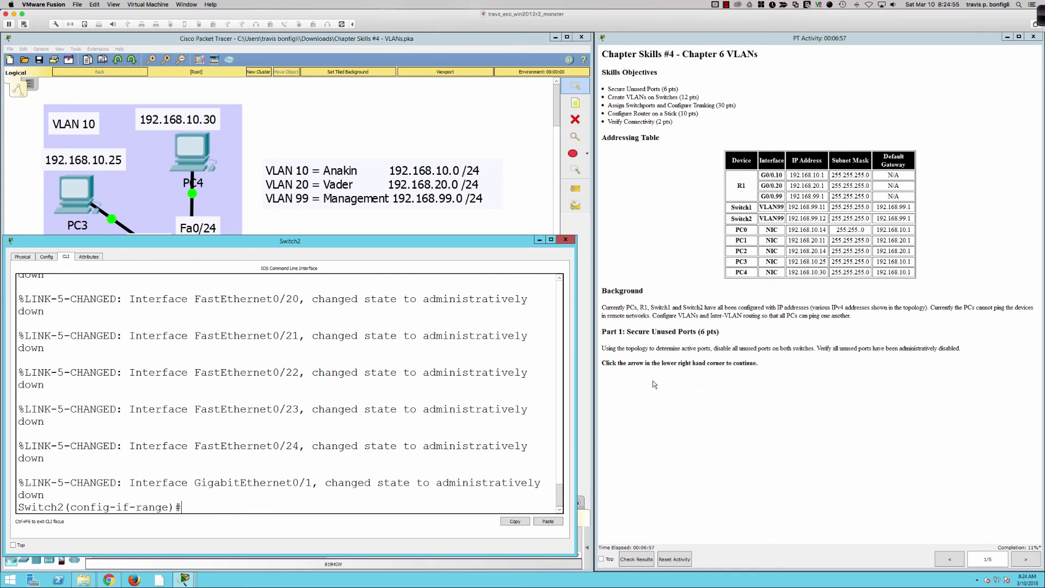
# - Advance the activity instructions to Part 2 and return Switch2 to global configuration mode
pyautogui.click(1029, 560)
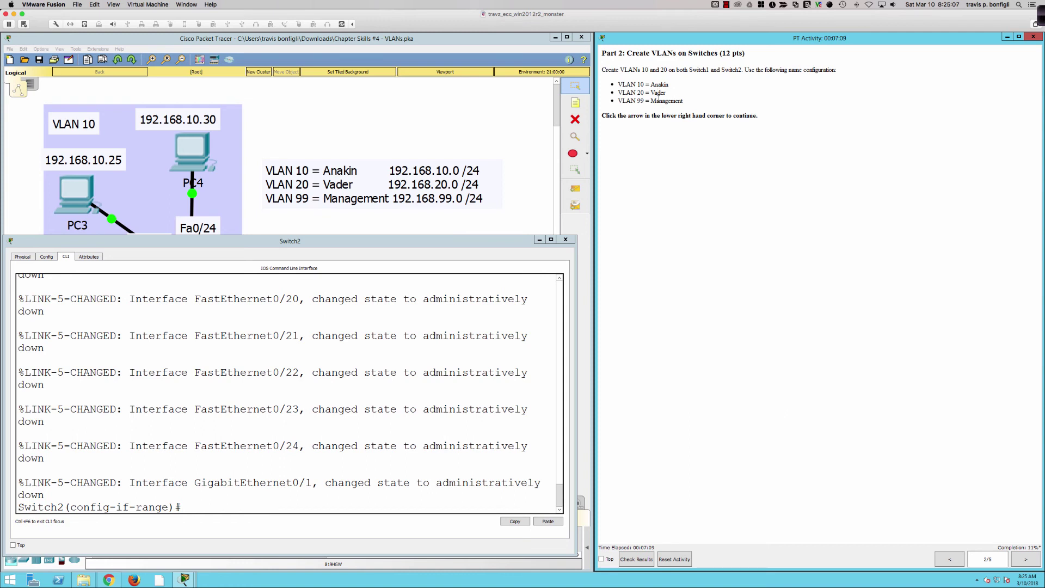
pyautogui.click(318, 375)
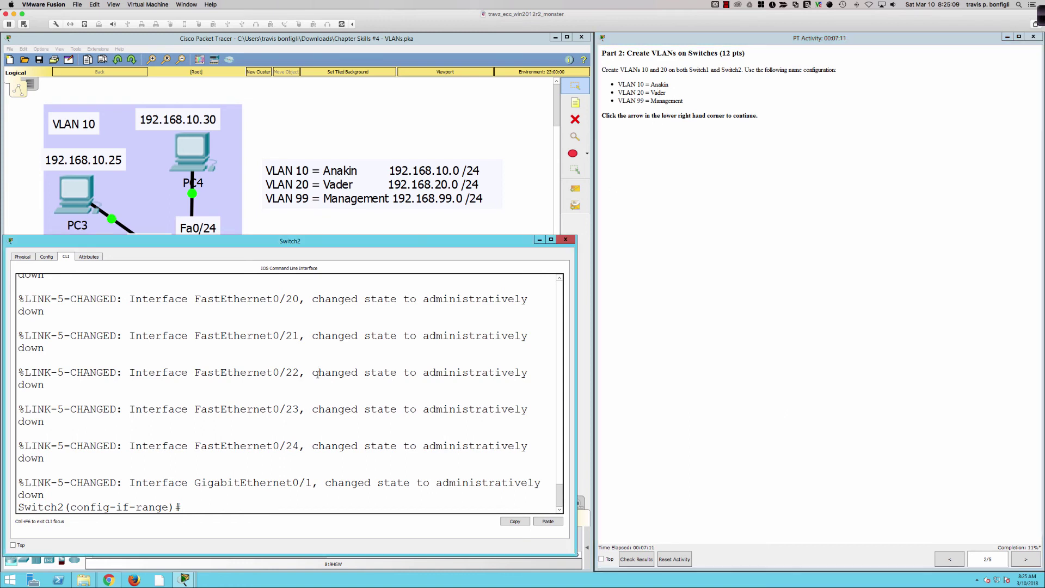
pyautogui.write('exit')
pyautogui.press('Return')
pyautogui.press('Return')
pyautogui.press('Return')
pyautogui.press('Return')
pyautogui.press('Return')
pyautogui.press('Return')
pyautogui.press('Return')
pyautogui.press('Return')
pyautogui.press('Return')
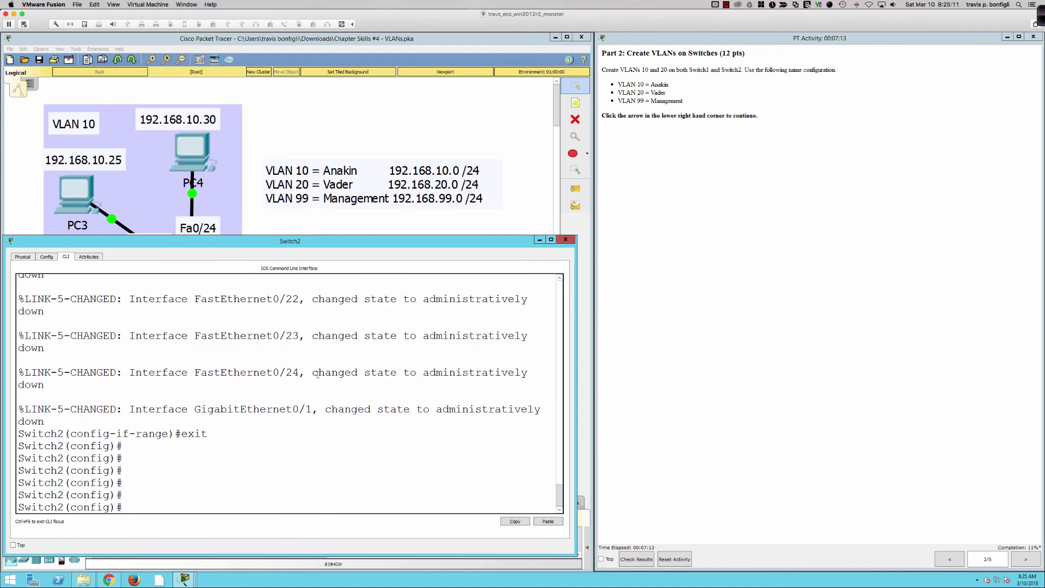
# - Create VLAN 10 on Switch2 and name it Anakin
pyautogui.write('vlan ')
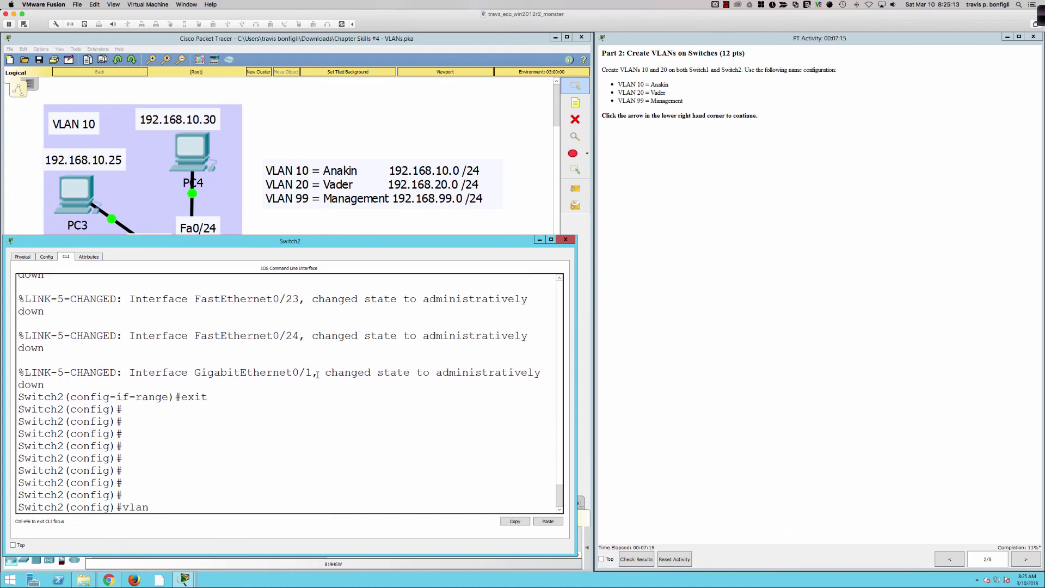
pyautogui.write('10')
pyautogui.press('Return')
pyautogui.write('nam')
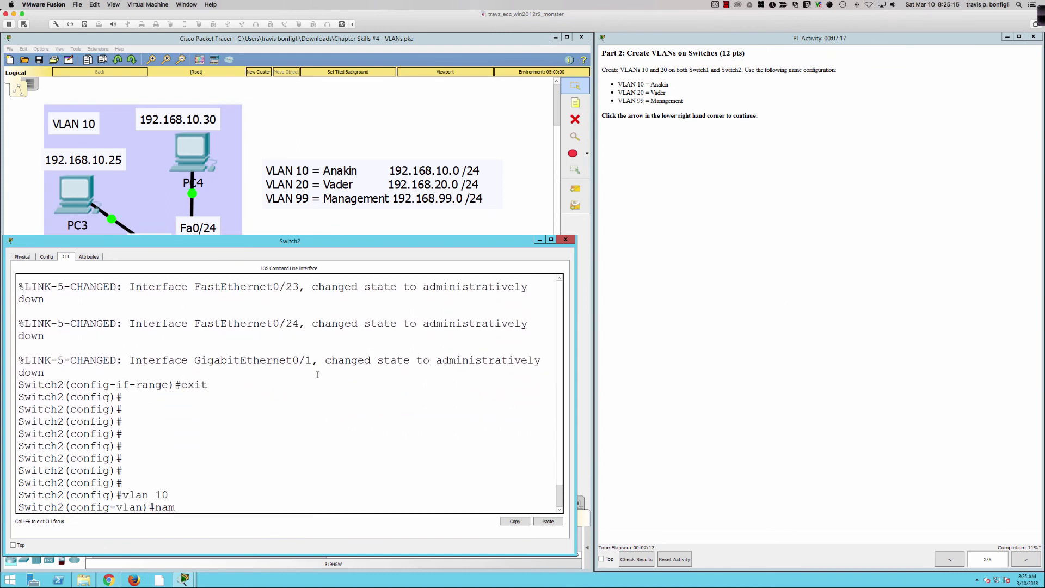
pyautogui.write('e Anakin')
pyautogui.press('Return')
# - Create VLAN 20 named Vader on Switch2 and display the brief VLAN list
pyautogui.write('vlan 20')
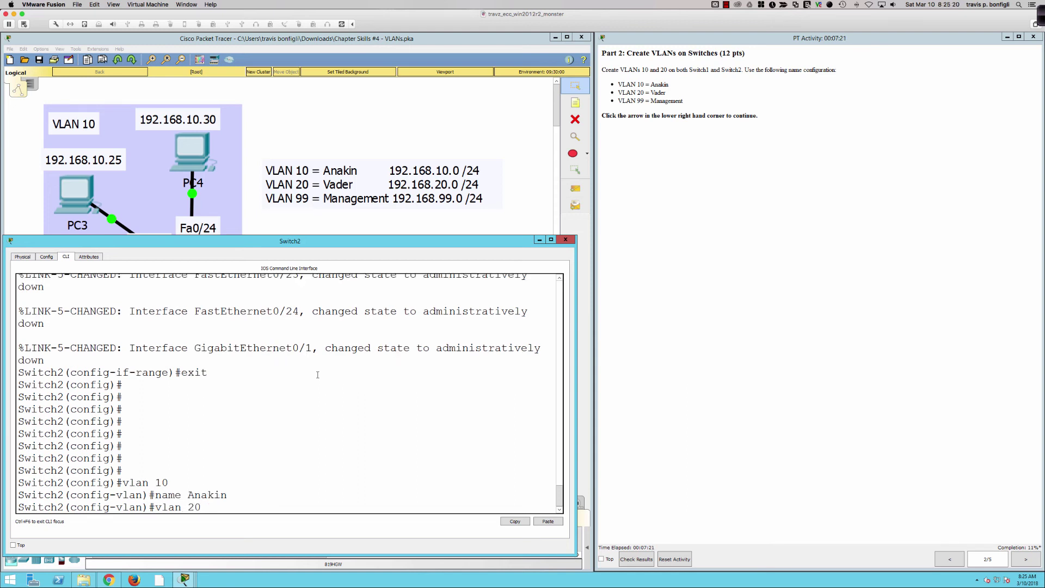
pyautogui.press('Return')
pyautogui.write('name Vader')
pyautogui.press('Return')
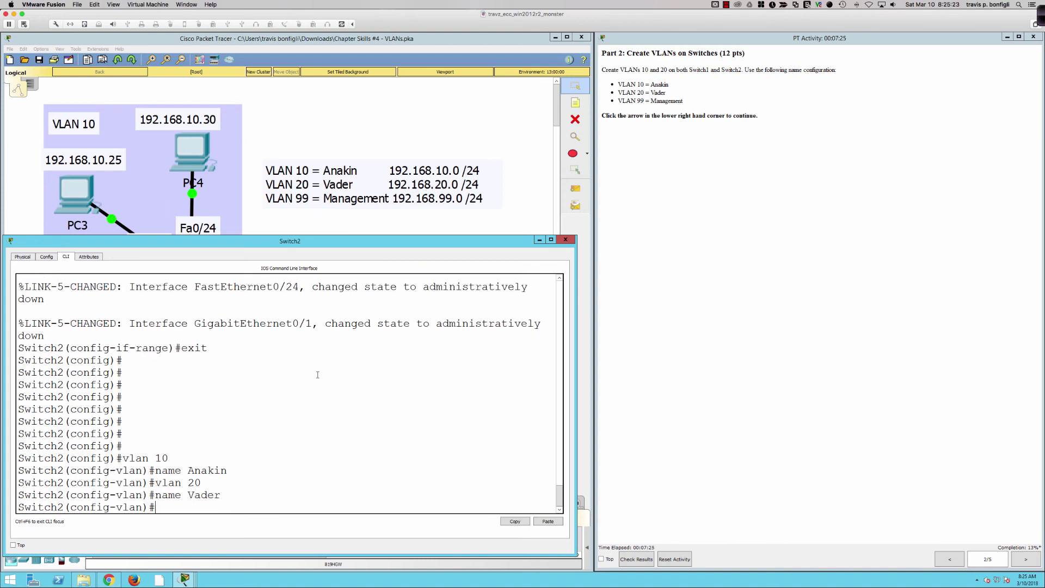
pyautogui.write('do sh vlan bri')
pyautogui.press('Return')
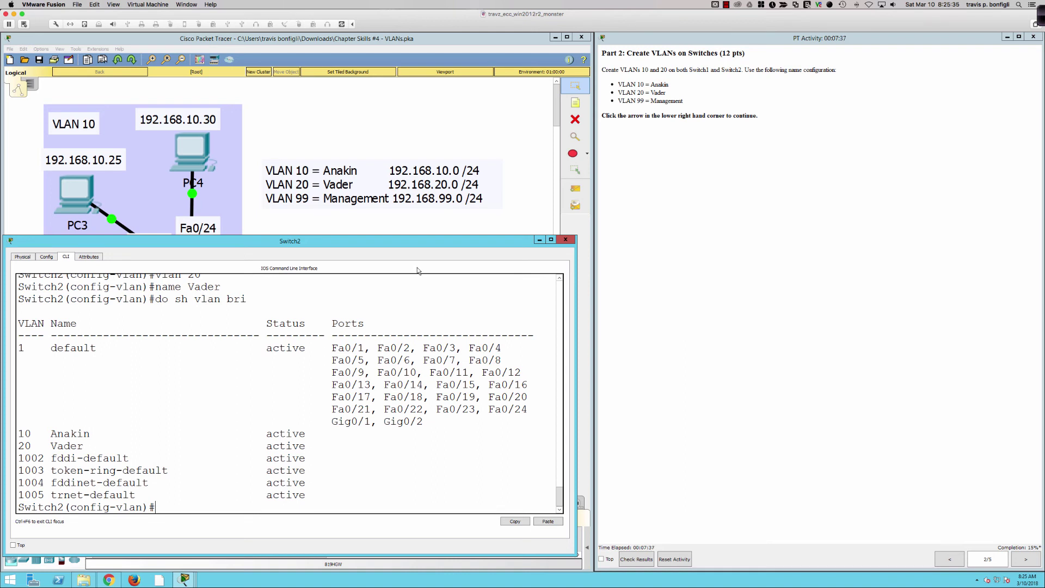
# - Open Switch1's command line and return the switch to global configuration mode
pyautogui.click(243, 203)
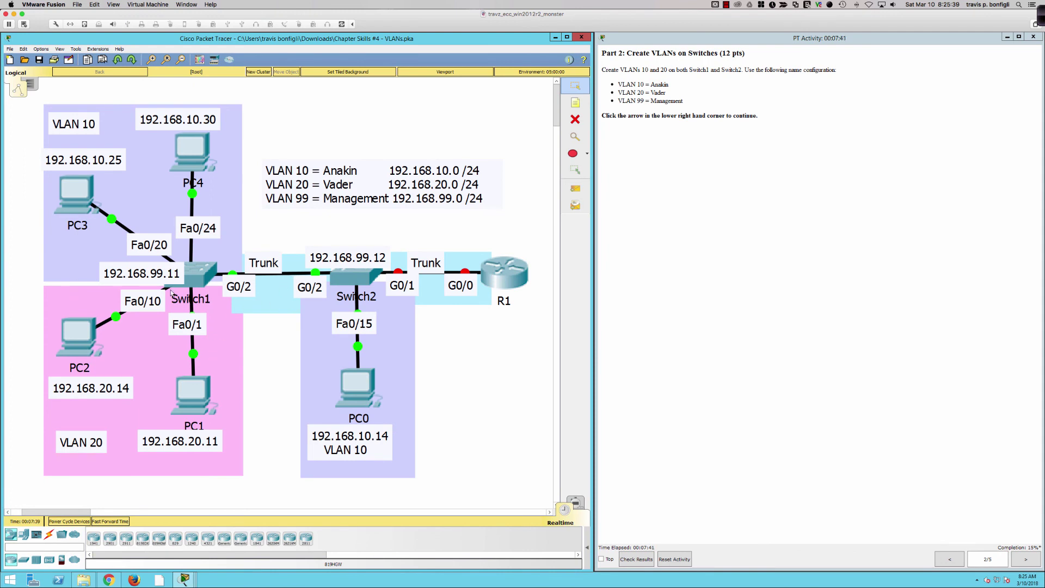
pyautogui.click(187, 272)
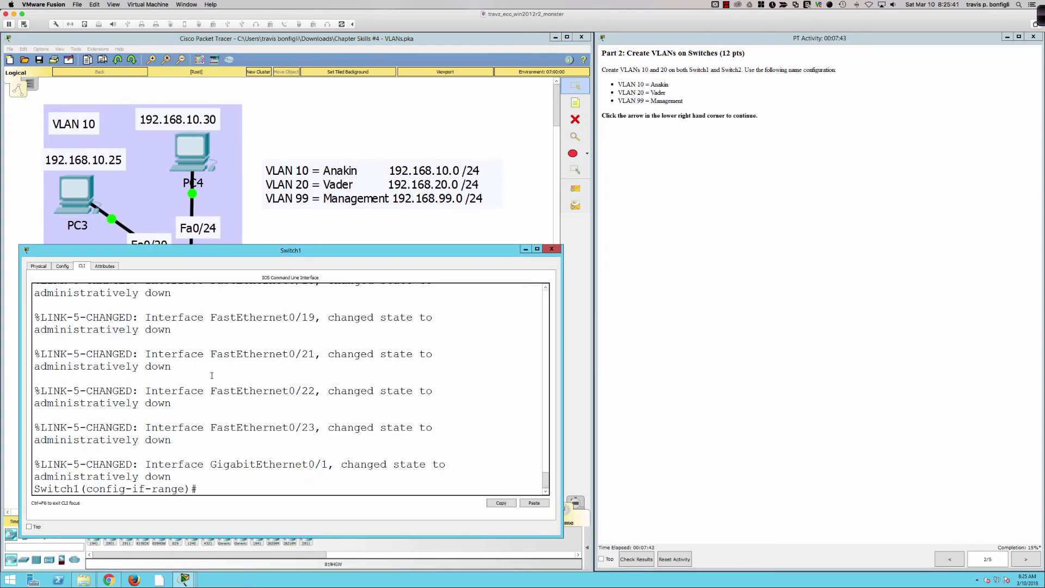
pyautogui.press('Return')
pyautogui.press('Return')
pyautogui.press('Return')
pyautogui.press('Return')
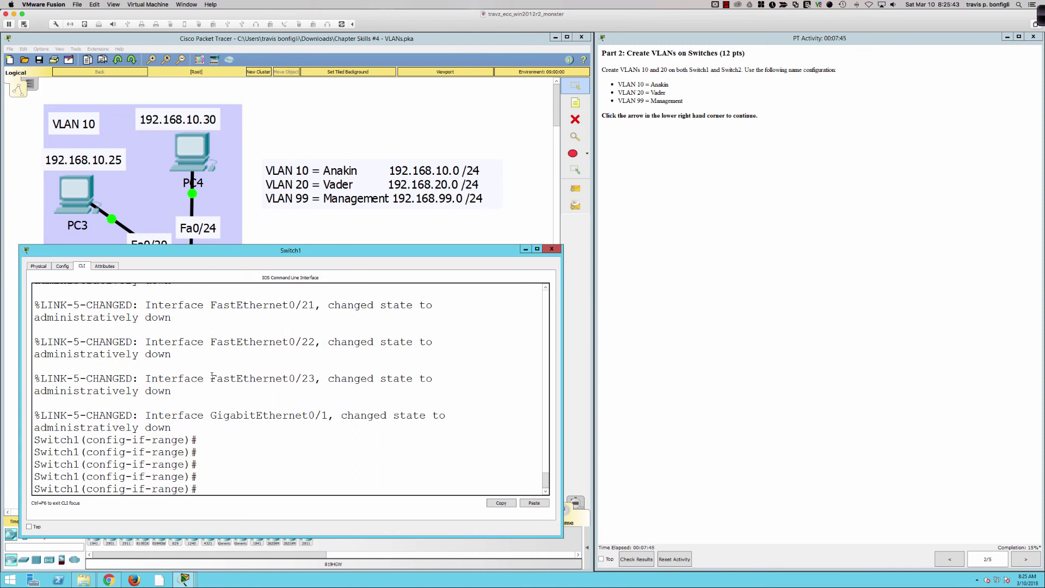
pyautogui.write('exit')
pyautogui.press('Return')
# - Create VLAN 10 on Switch1 and name it Anakin
pyautogui.write('vlan 10')
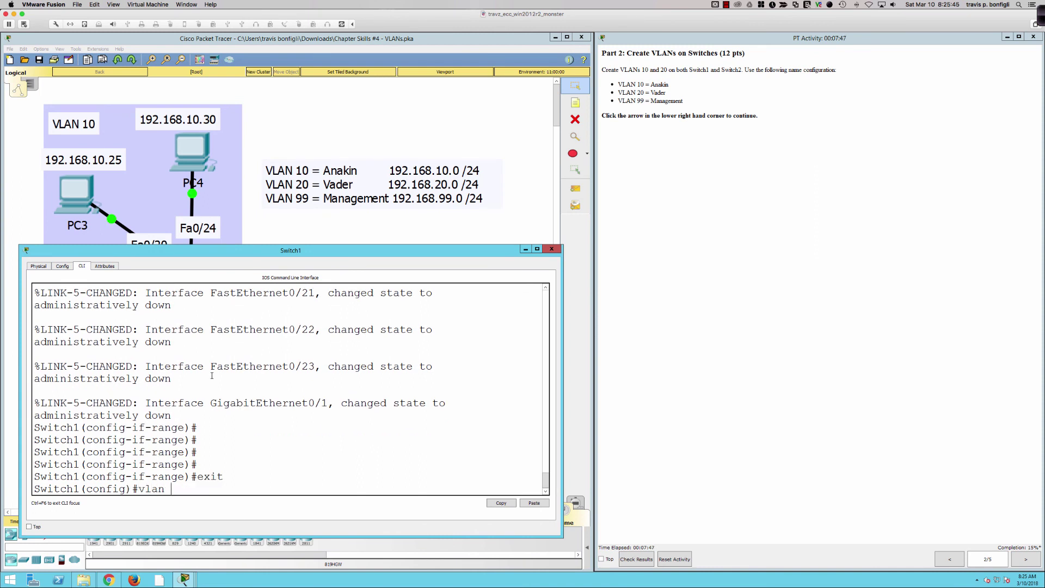
pyautogui.press('Return')
pyautogui.write('name Anakin')
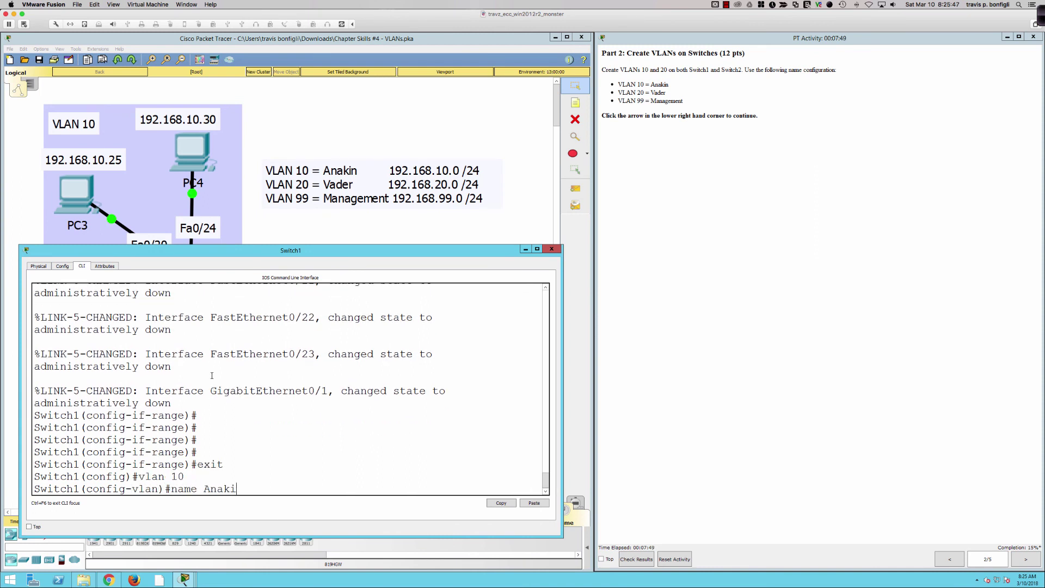
pyautogui.press('Return')
# - Create VLAN 20 on Switch1 and name it Vader
pyautogui.write('vlan)#vlan')
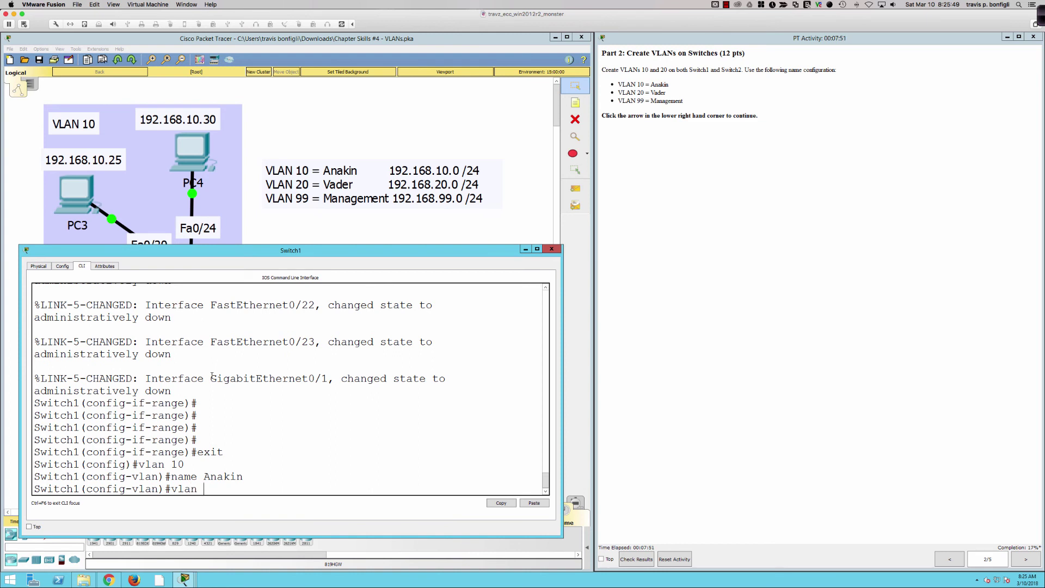
pyautogui.write(' 20')
pyautogui.press('Return')
pyautogui.write('n')
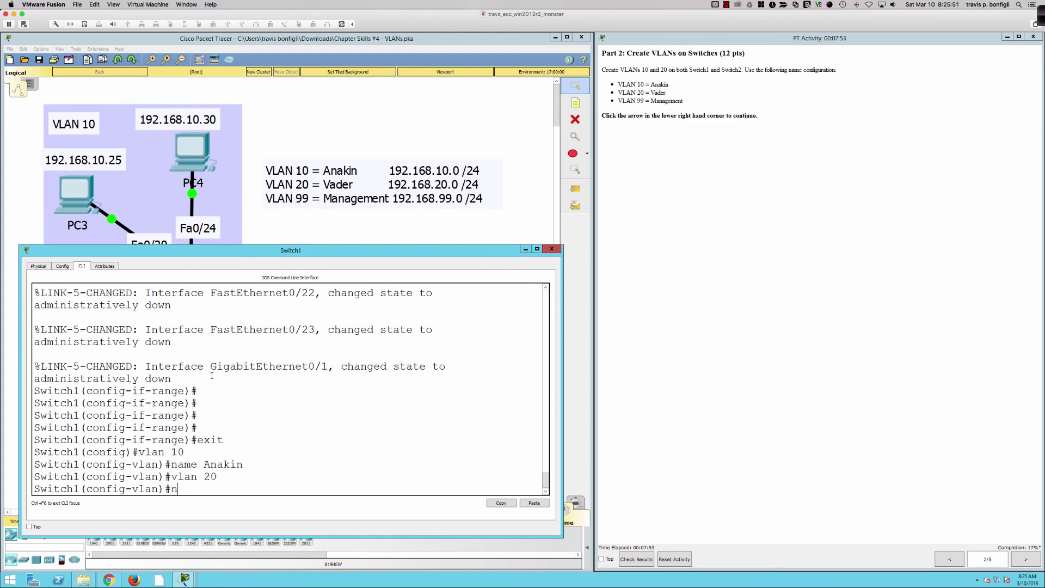
pyautogui.write('ame Vader')
pyautogui.press('Return')
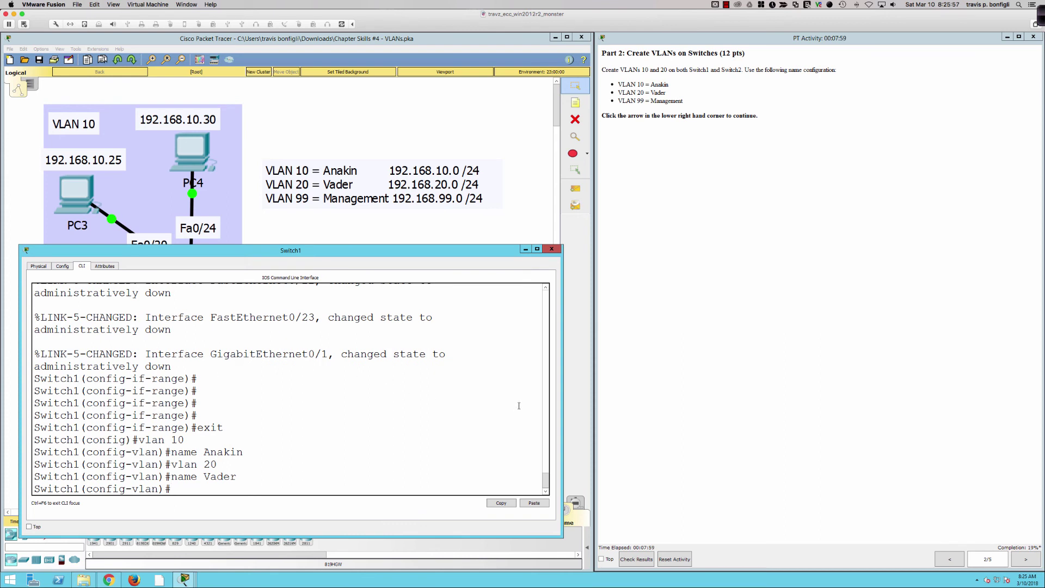
# - Advance the activity instructions to Part 3 and review the VLAN 10 interfaces in the switchport assignment table
pyautogui.moveTo(618, 104); pyautogui.dragTo(692, 104)
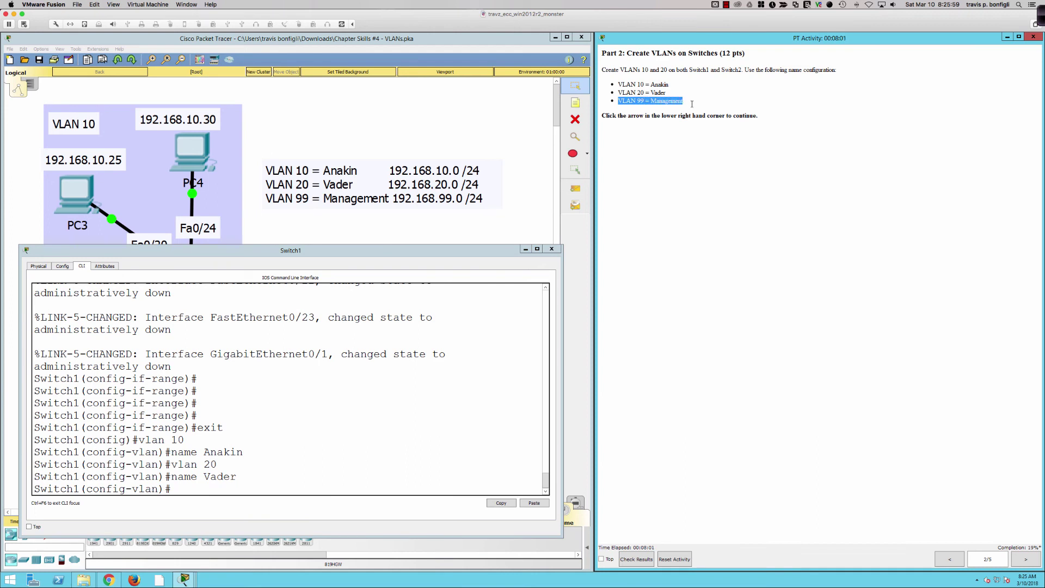
pyautogui.click(1022, 558)
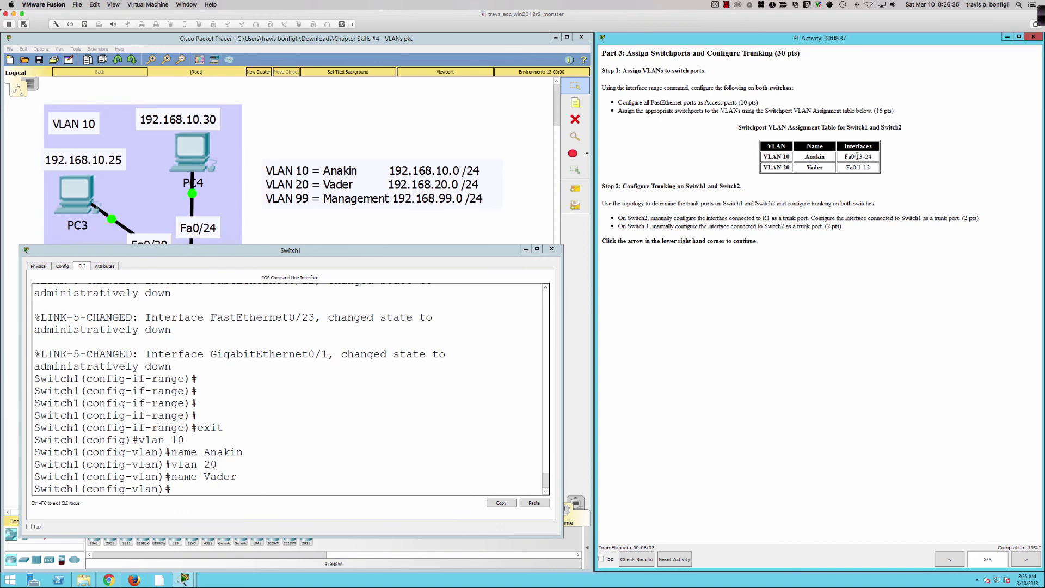
pyautogui.moveTo(845, 157); pyautogui.dragTo(877, 158)
pyautogui.click(847, 136)
# - Configure interface range fa0/13-24 on Switch1 as access ports
pyautogui.click(107, 189)
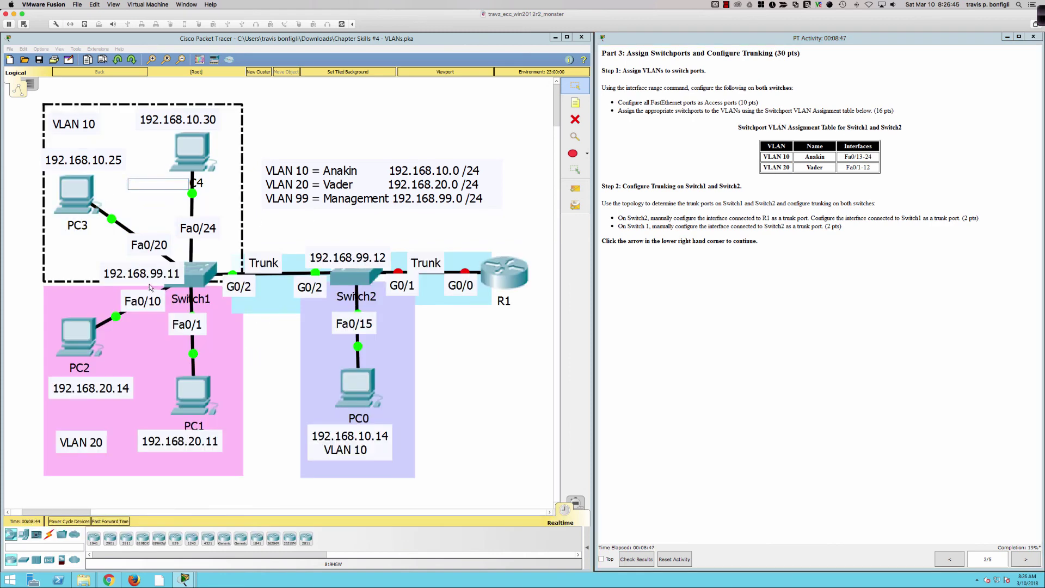
pyautogui.click(198, 275)
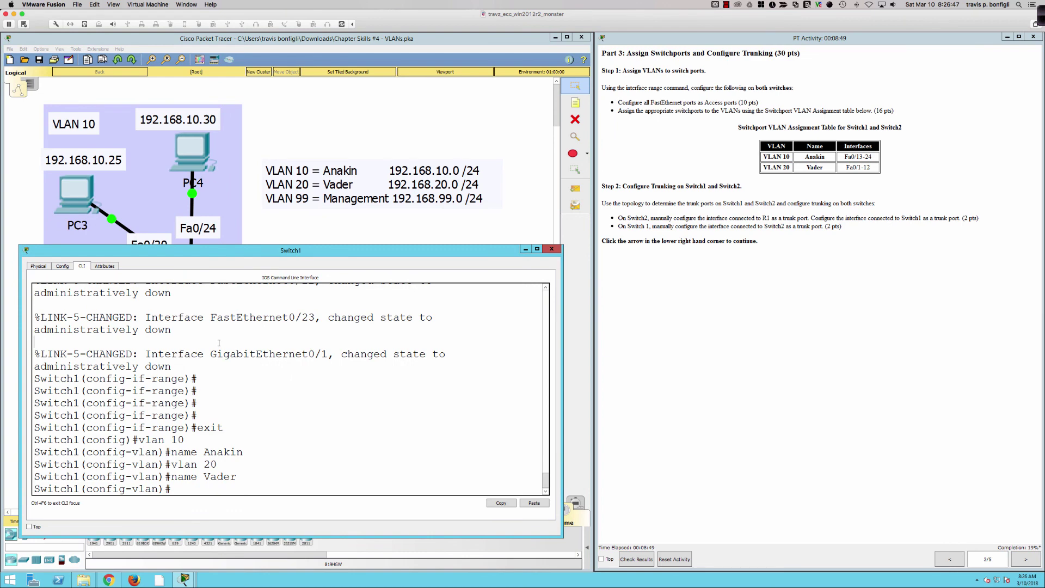
pyautogui.write('int ra fa0/13-24')
pyautogui.press('Return')
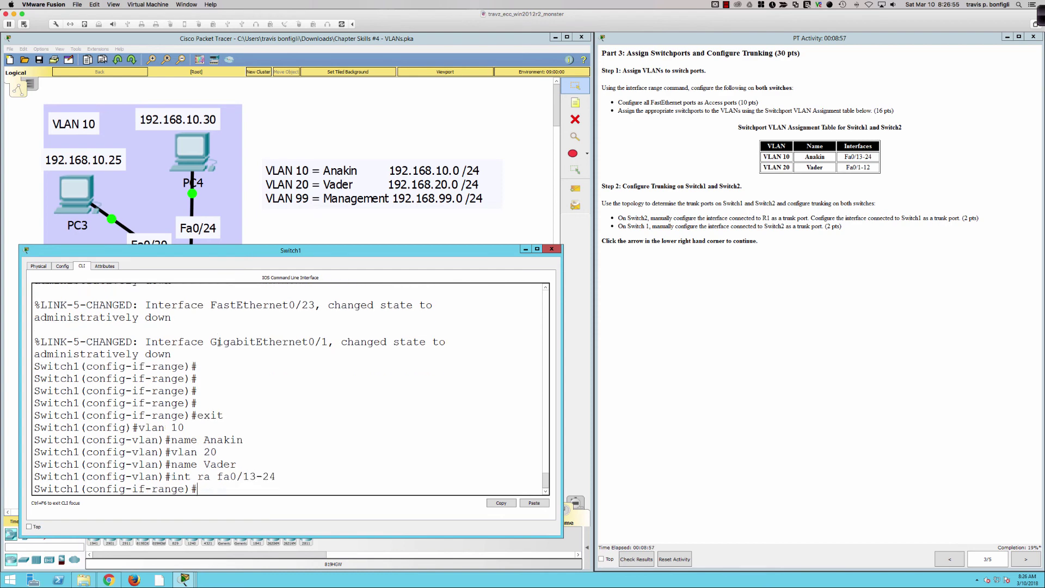
pyautogui.write('swi')
pyautogui.press('Tab')
pyautogui.write('mode acc')
pyautogui.press('Return')
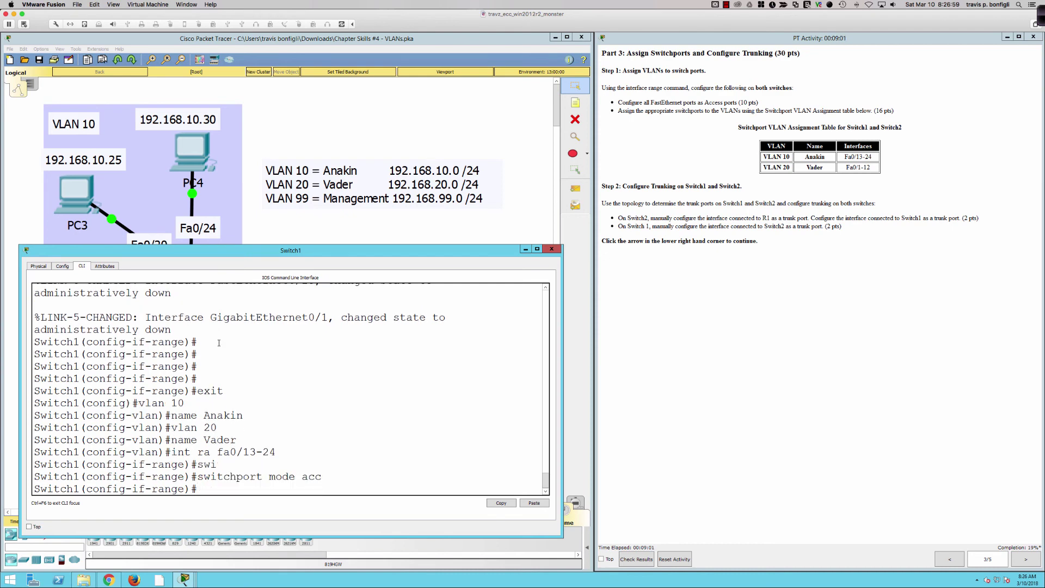
# - Assign the selected fa0/13-24 range on Switch1 to access VLAN 10
pyautogui.write('swi')
pyautogui.press('Tab')
pyautogui.write('acc vlan 10')
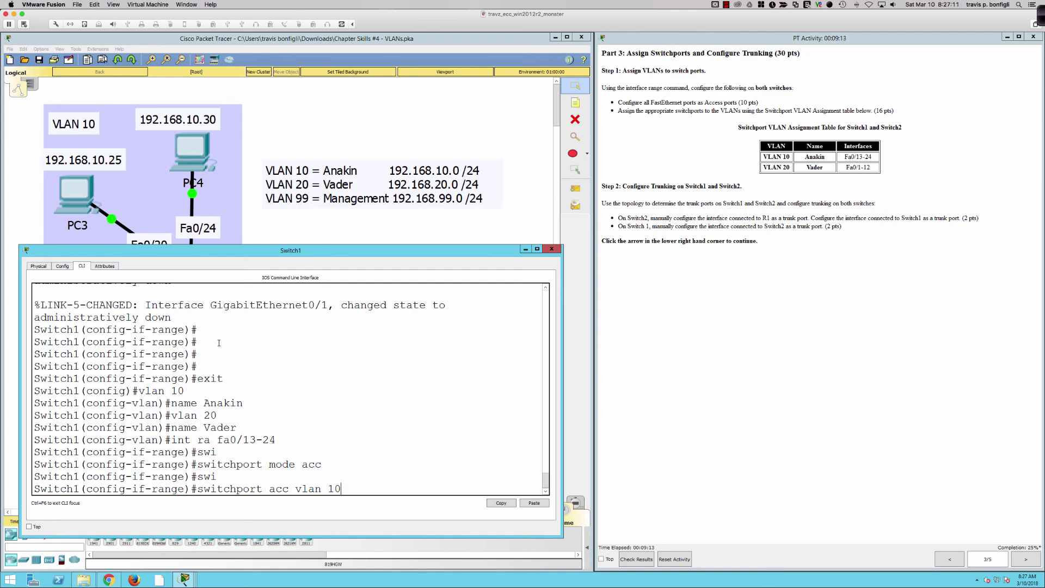
pyautogui.press('Return')
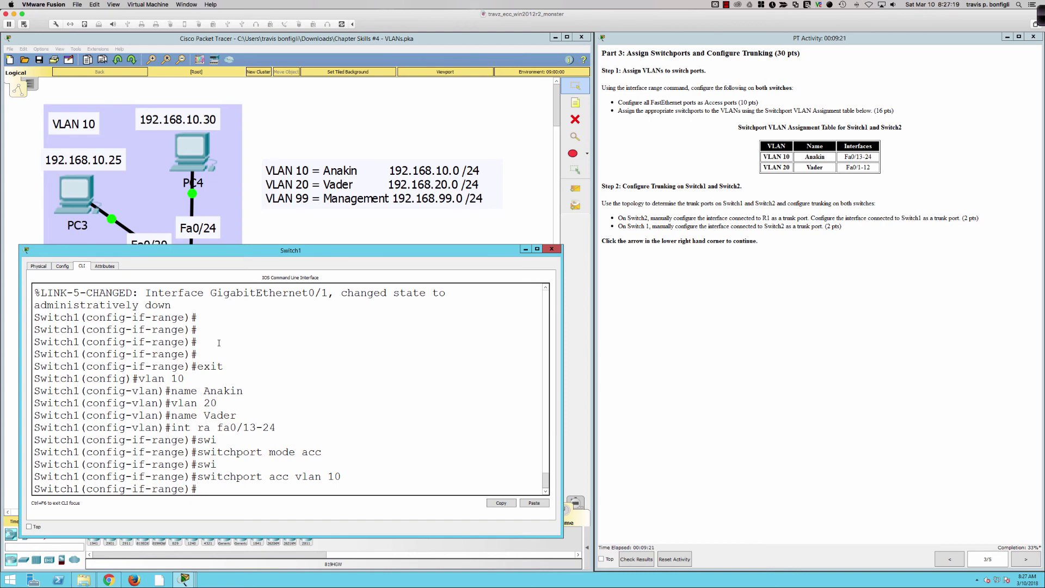
# - Configure interface range fa0/1-12 on Switch1 as access ports and assign it to VLAN 20
pyautogui.write('int ra fa0/1-12')
pyautogui.press('Return')
pyautogui.write('swi')
pyautogui.press('Tab')
pyautogui.write('mode a')
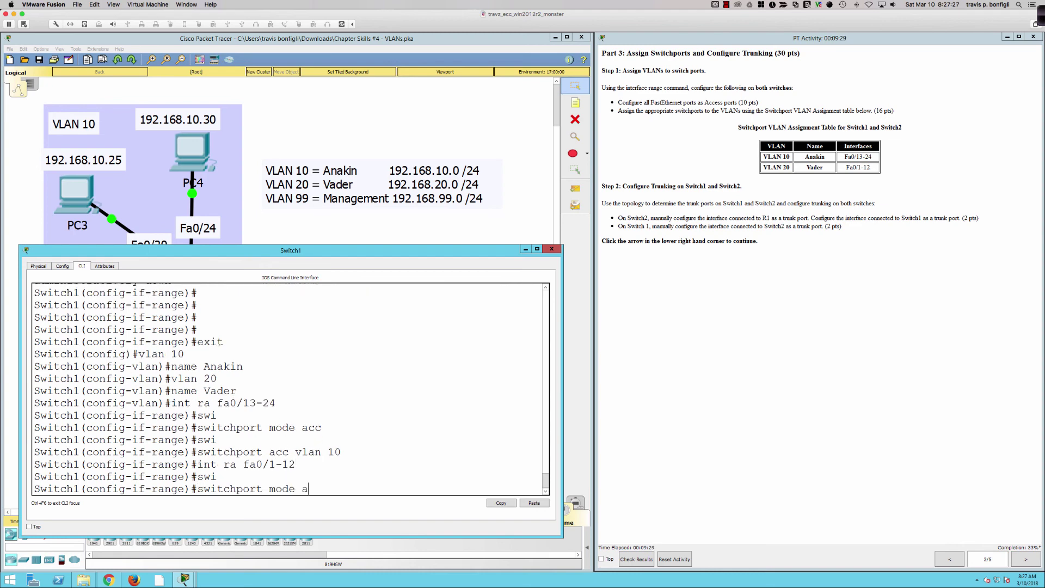
pyautogui.write('cc')
pyautogui.press('Return')
pyautogui.write('sw acc vlan 20')
pyautogui.press('Return')
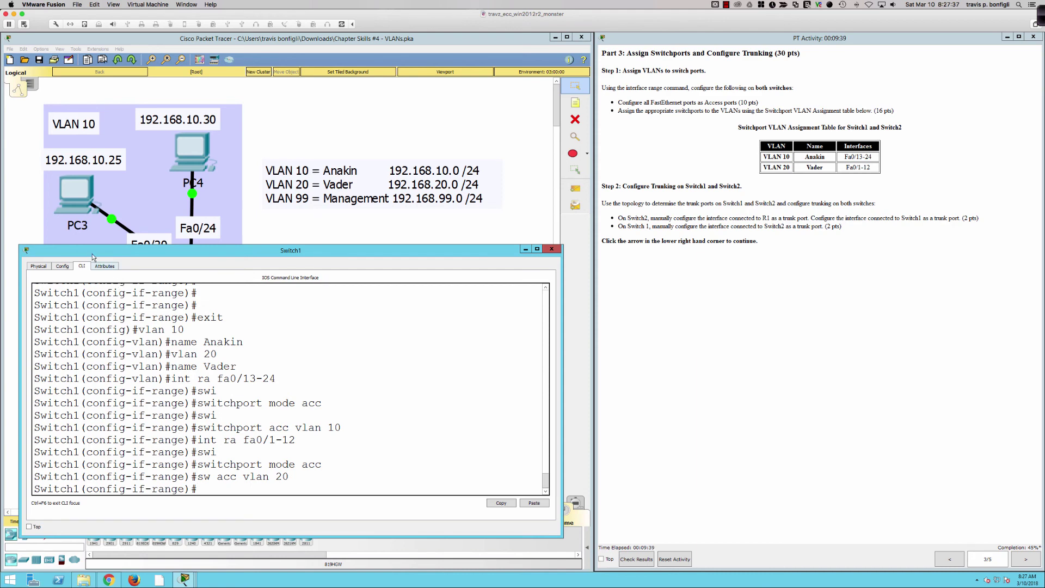
# - Open Switch2's command line and configure interface range fa0/13-24 as access ports
pyautogui.click(262, 233)
pyautogui.click(350, 276)
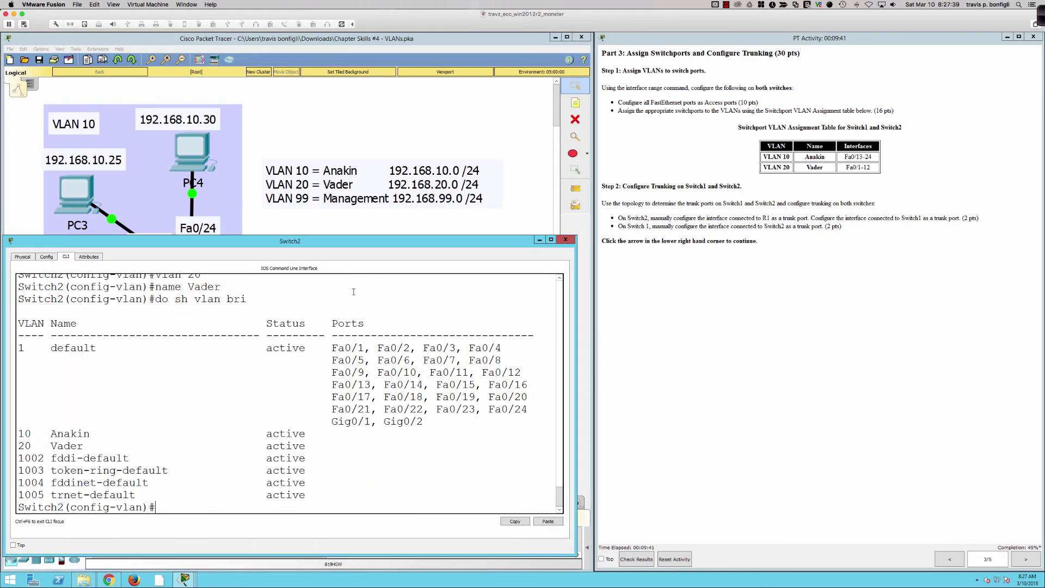
pyautogui.press('Return')
pyautogui.press('Return')
pyautogui.press('Return')
pyautogui.write('int r')
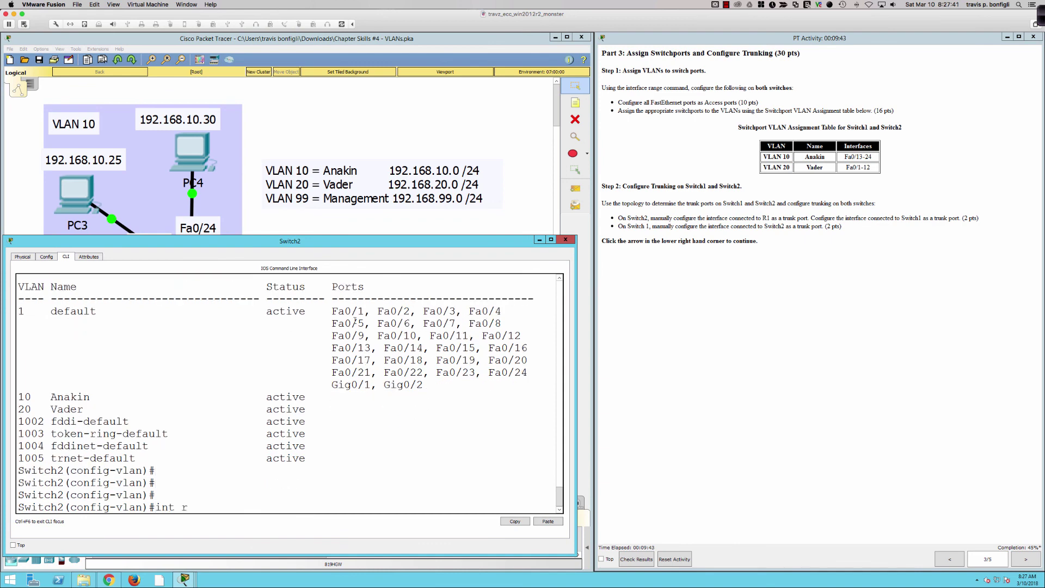
pyautogui.write('a fa0/13-24')
pyautogui.press('Return')
pyautogui.write('sw')
pyautogui.press('Tab')
pyautogui.write('mode acc')
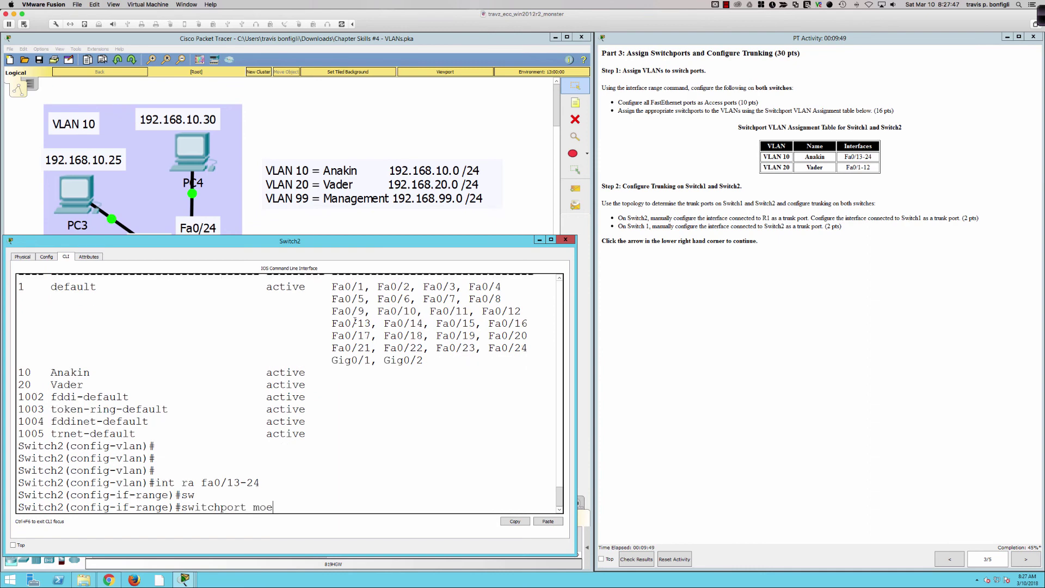
pyautogui.press('Return')
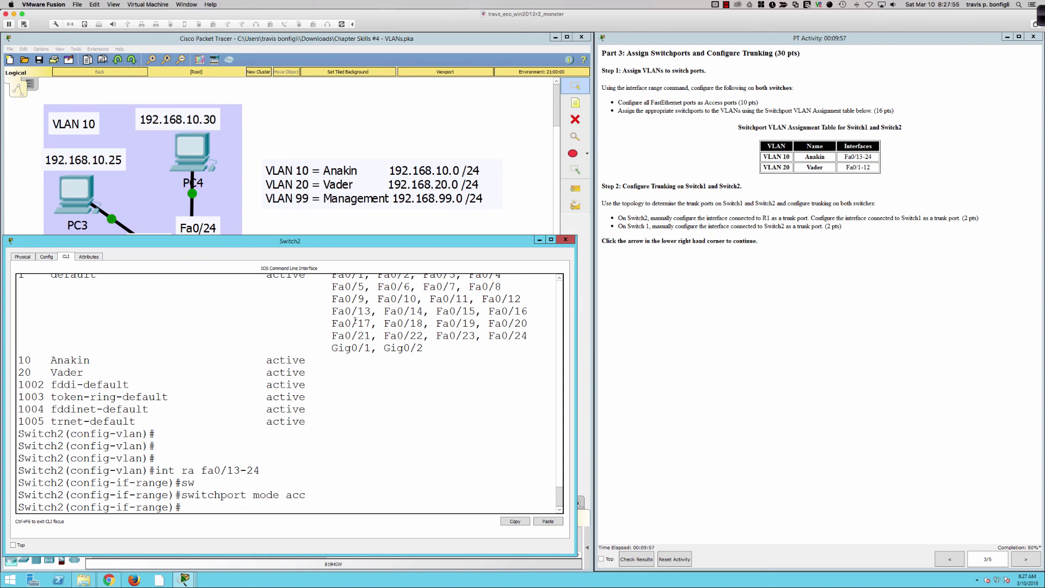
# - Assign the selected fa0/13-24 range on Switch2 to access VLAN 10
pyautogui.write('sw')
pyautogui.press('Tab')
pyautogui.write('acc')
pyautogui.write('10')
pyautogui.press('Return')
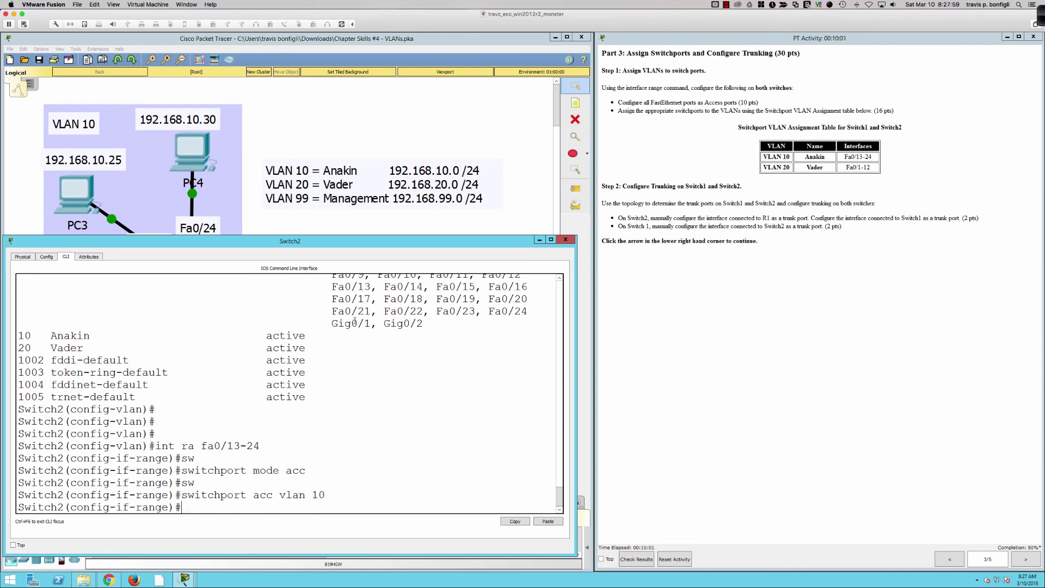
# - Configure interface range fa0/1-12 on Switch2 as access ports and assign it to VLAN 20
pyautogui.write('int ra fa0/1-12')
pyautogui.press('Return')
pyautogui.write('swi')
pyautogui.press('Tab')
pyautogui.write('mode acc')
pyautogui.press('Return')
pyautogui.write('sw acc vlan')
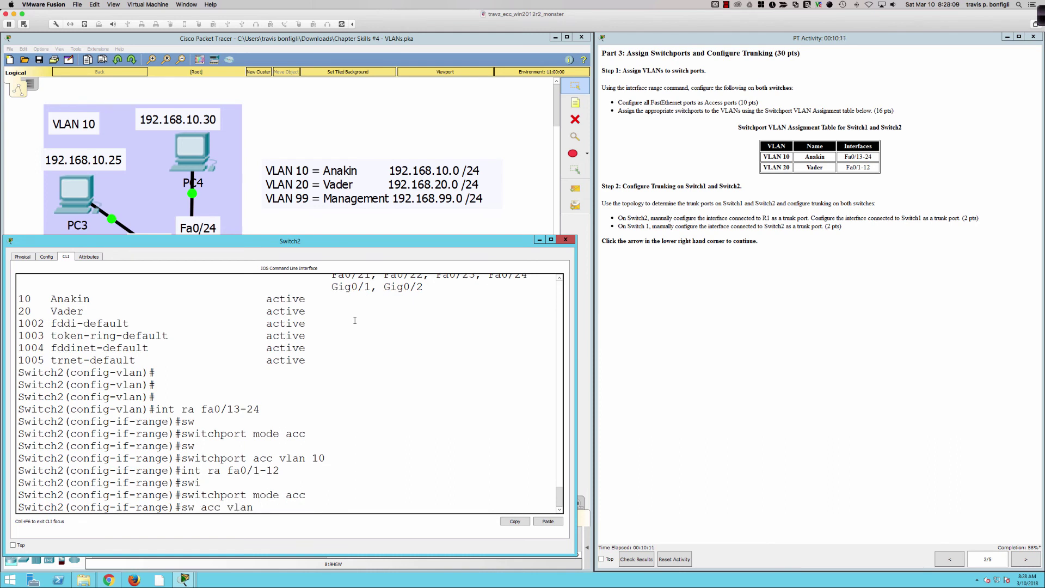
pyautogui.write(' 20')
pyautogui.press('Return')
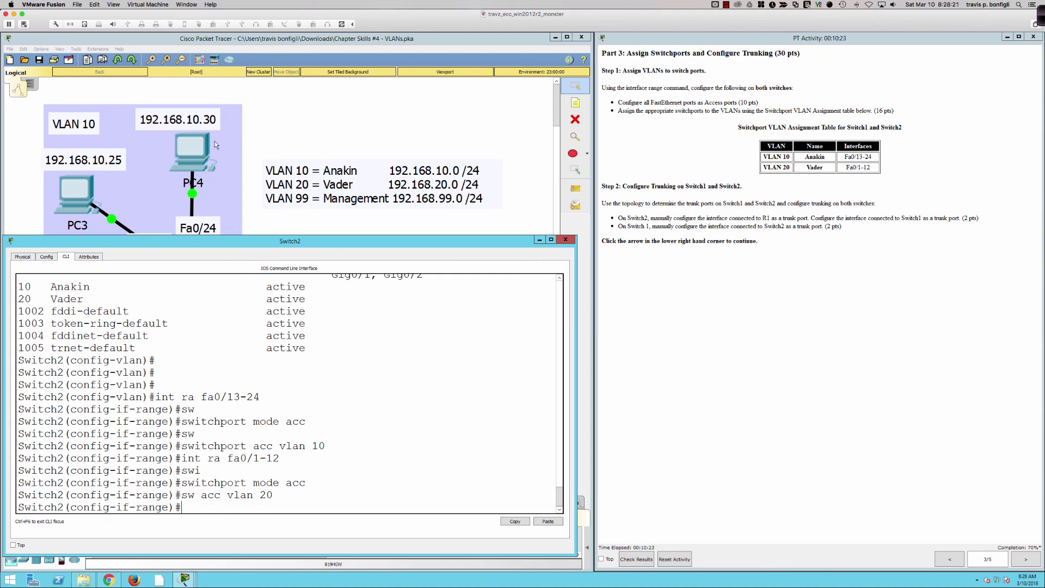
# - Return to Switch1's command line and enter configuration mode for interface gi0/1
pyautogui.click(252, 178)
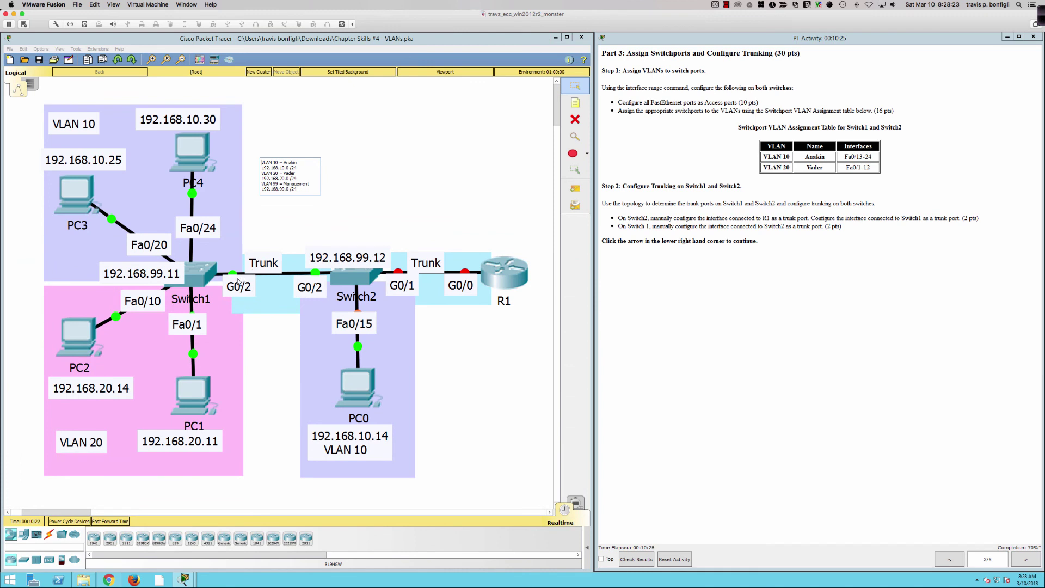
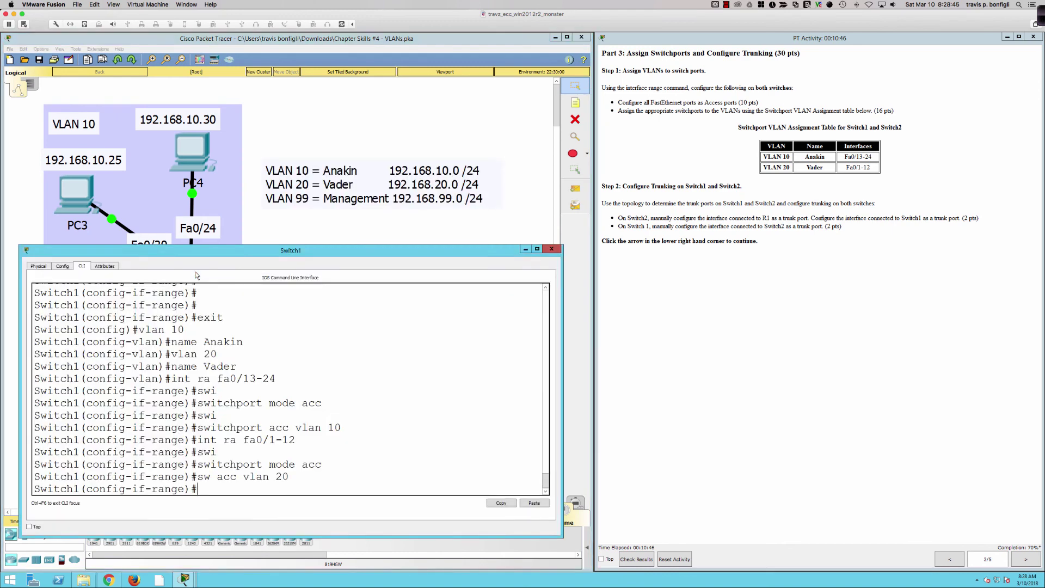
pyautogui.press('Return')
pyautogui.press('Return')
pyautogui.press('Return')
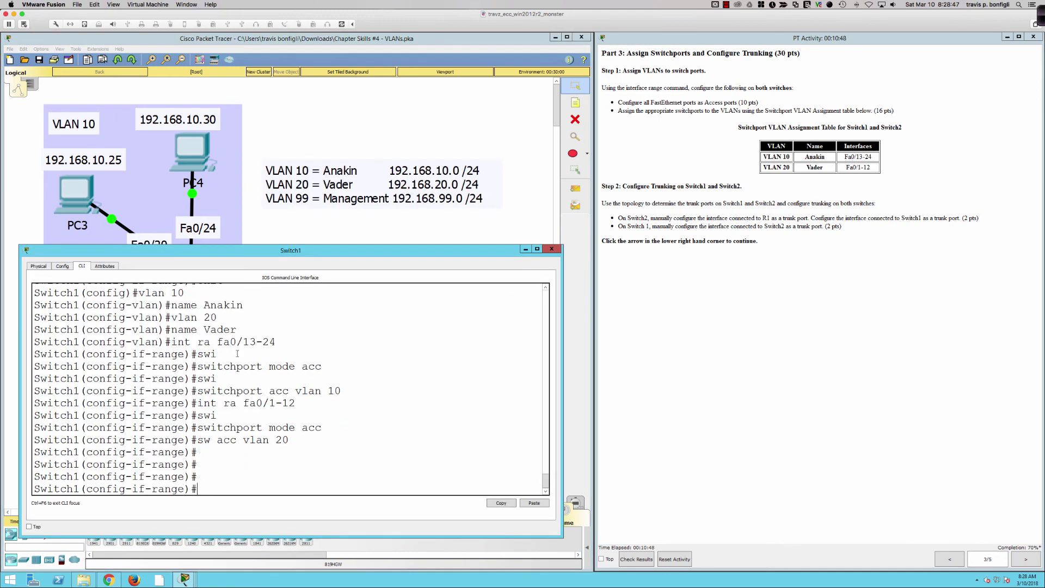
pyautogui.write('int gi0/1')
pyautogui.press('Return')
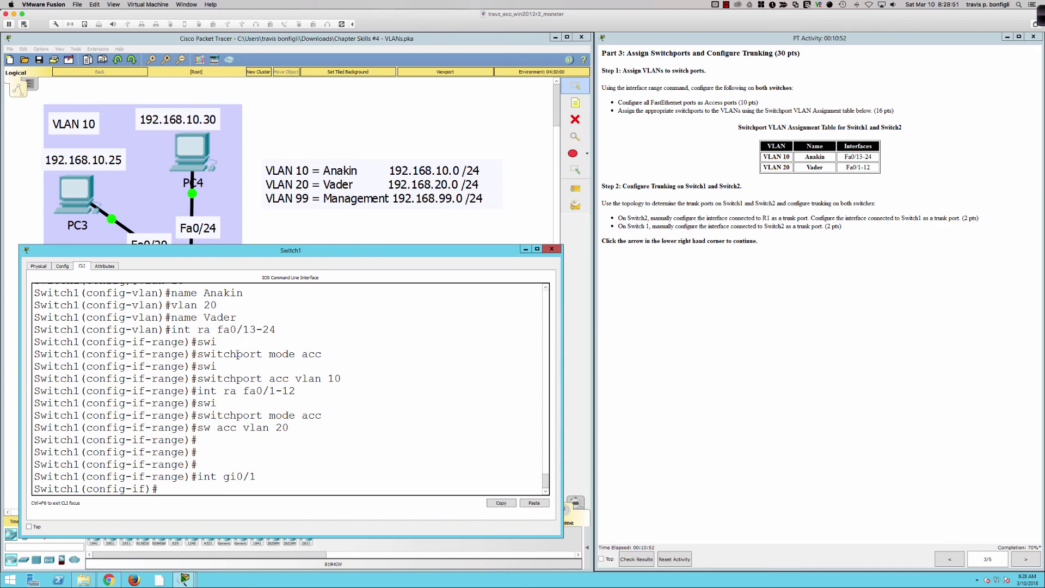
# - Display the switchport details of gi0/1 on Switch1 and examine its administrative and operational modes
pyautogui.write('do sh int gi0/1 switch')
pyautogui.press('Return')
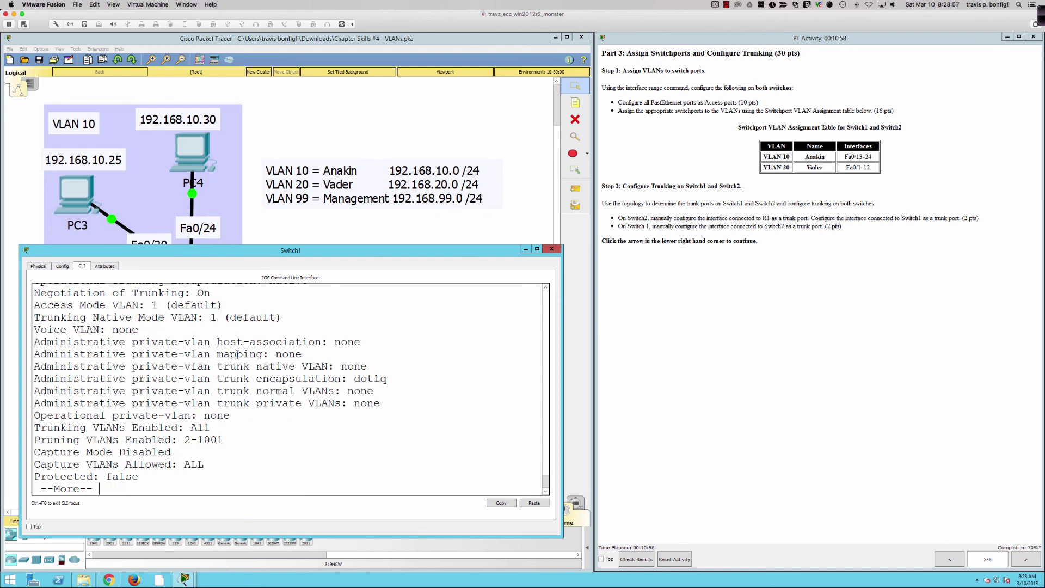
pyautogui.scroll(5, 201, 344)
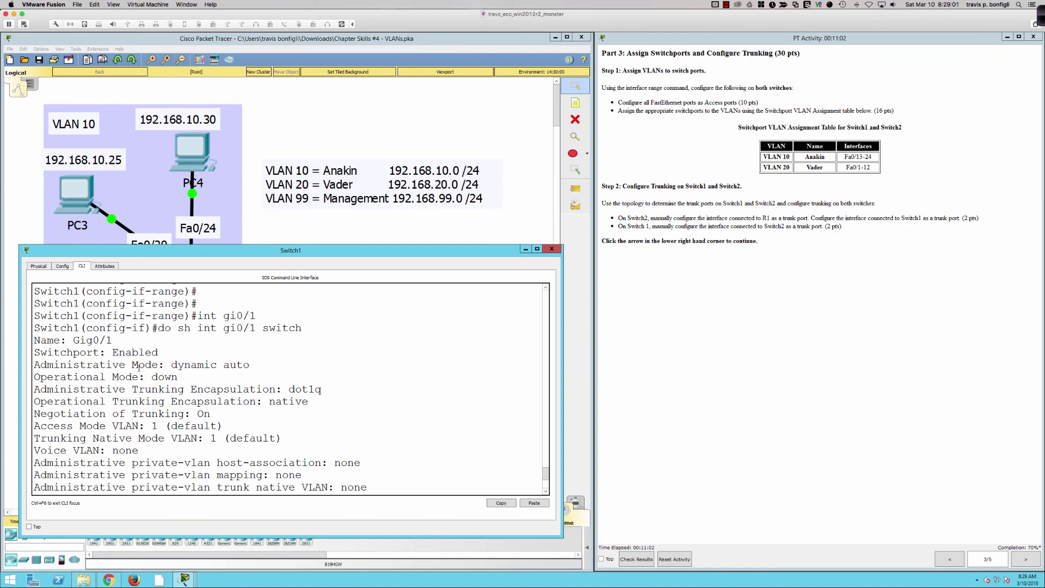
pyautogui.scroll(-1, 140, 367)
pyautogui.moveTo(177, 340); pyautogui.dragTo(264, 344)
pyautogui.moveTo(182, 353); pyautogui.dragTo(112, 352)
# - Check Switch1's trunk port in the topology, finish the paged output and run the gi0/1 switchport query again
pyautogui.click(277, 233)
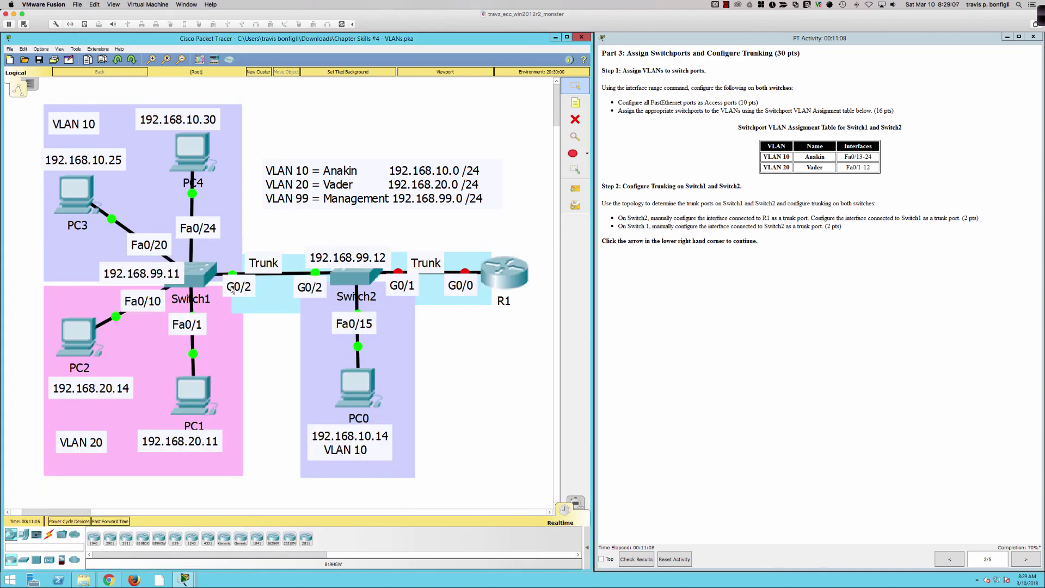
pyautogui.click(197, 286)
pyautogui.click(351, 416)
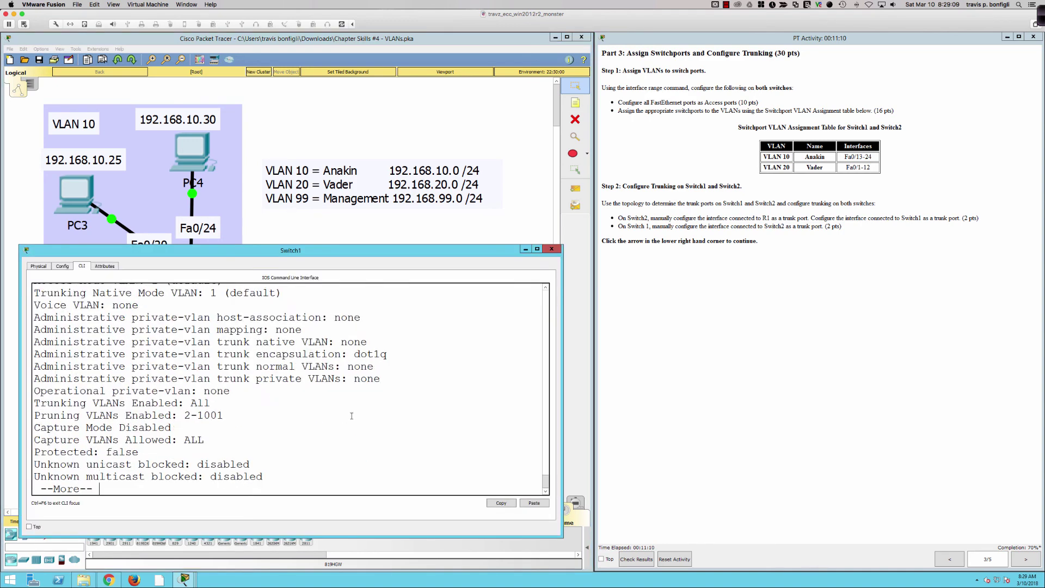
pyautogui.press('space')
pyautogui.write('do sh int gi0/1 switch')
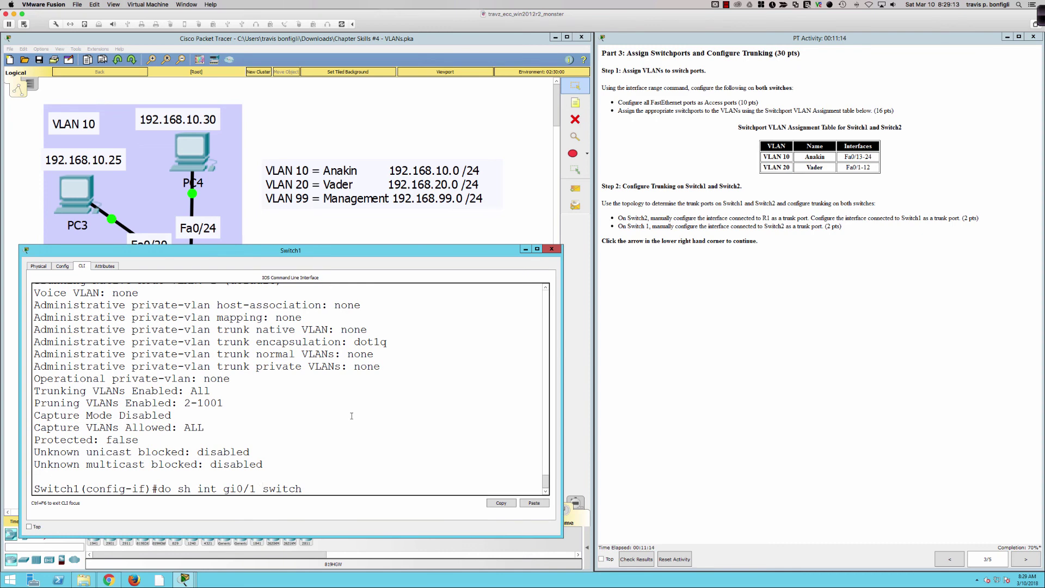
pyautogui.press('Return')
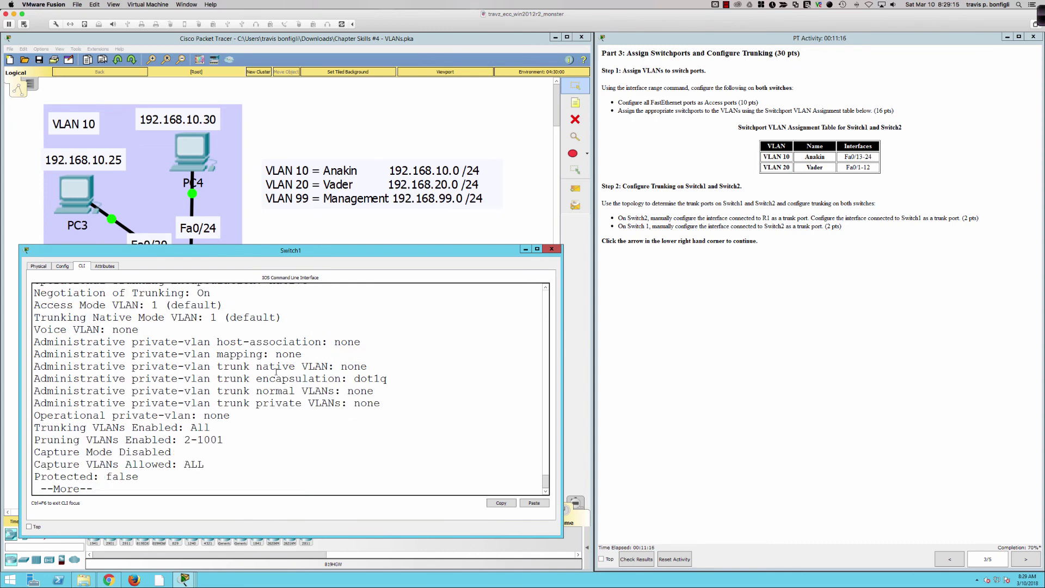
# - Examine the administrative and operational modes in Switch1's gi0/2 switchport details and finish the paged output
pyautogui.scroll(3, 276, 372)
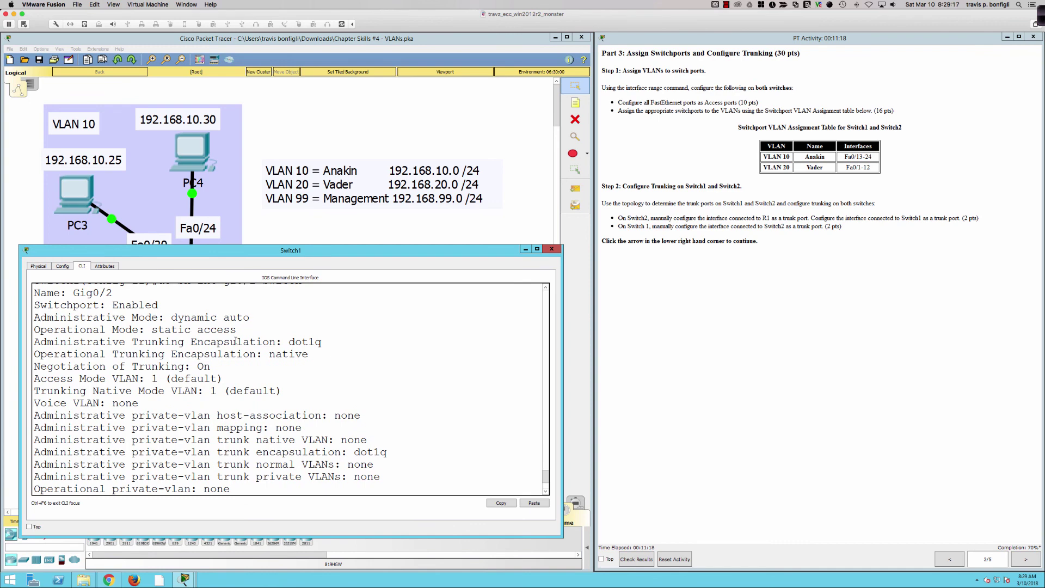
pyautogui.moveTo(239, 329); pyautogui.dragTo(125, 329)
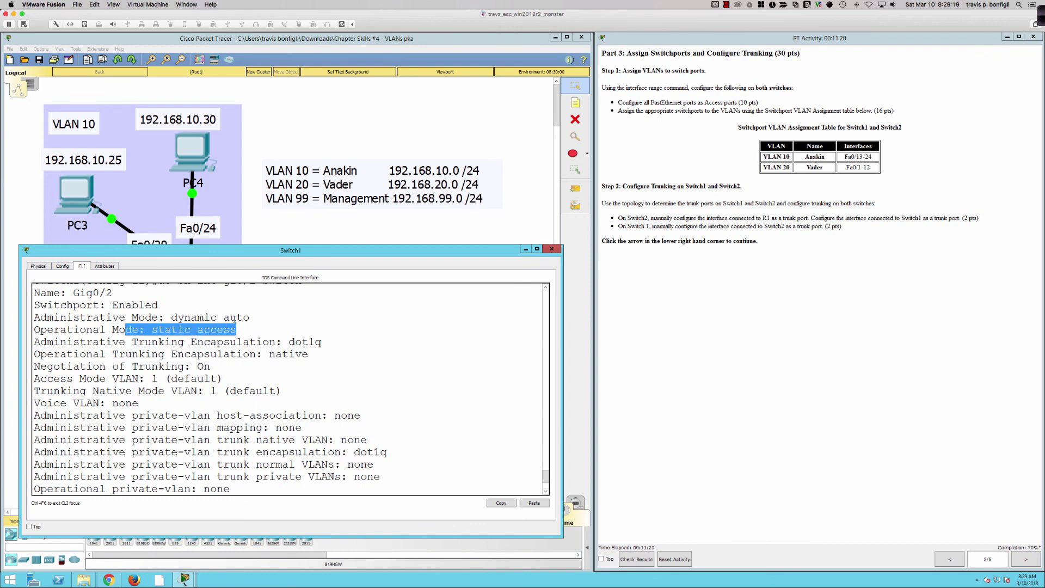
pyautogui.moveTo(250, 317); pyautogui.dragTo(34, 317)
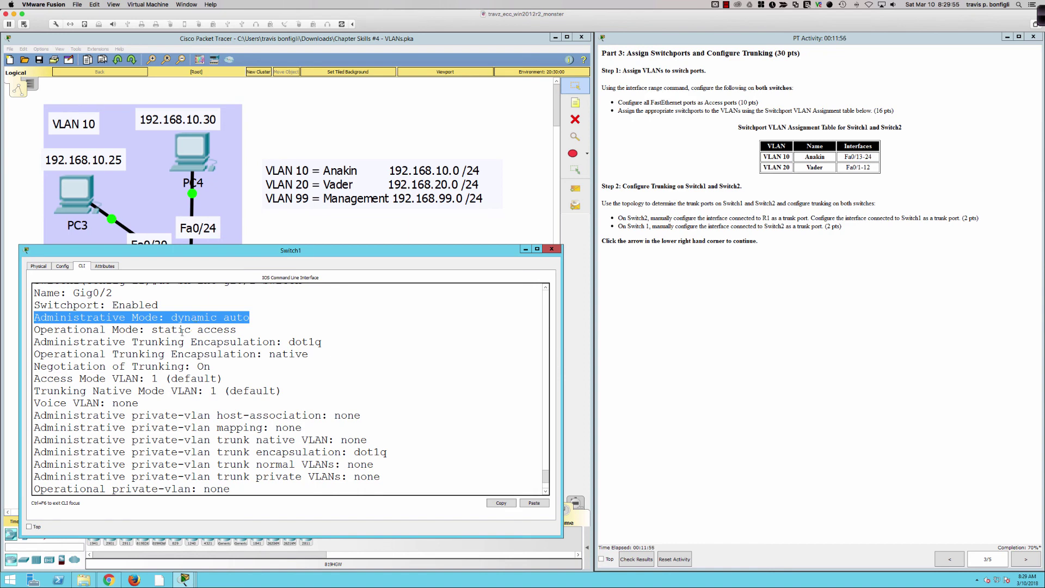
pyautogui.moveTo(182, 332); pyautogui.dragTo(244, 332)
pyautogui.click(382, 405)
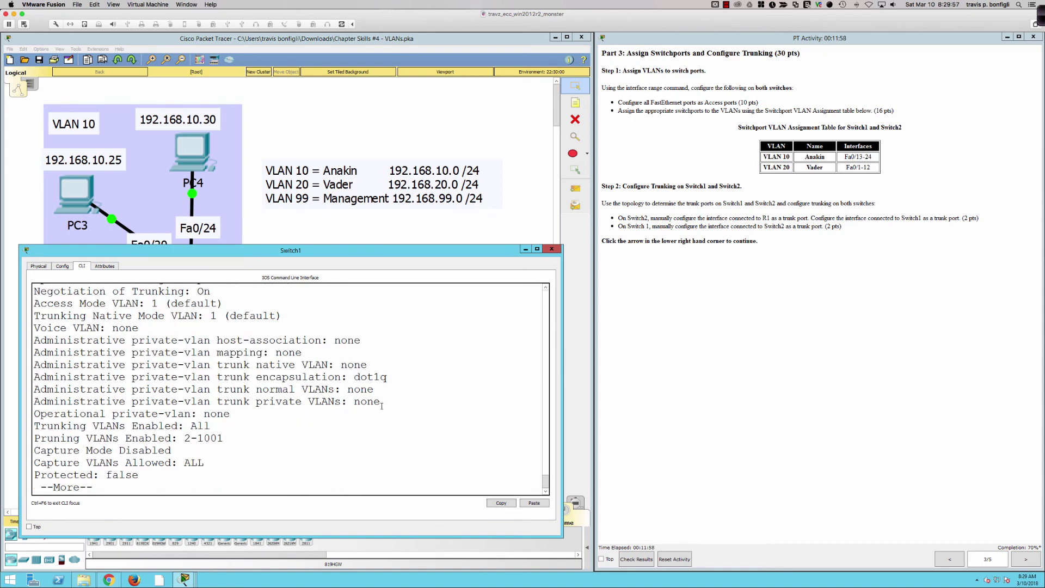
pyautogui.press('space')
# - Configure interface gi0/2 on Switch1 as a trunk port
pyautogui.write('int ')
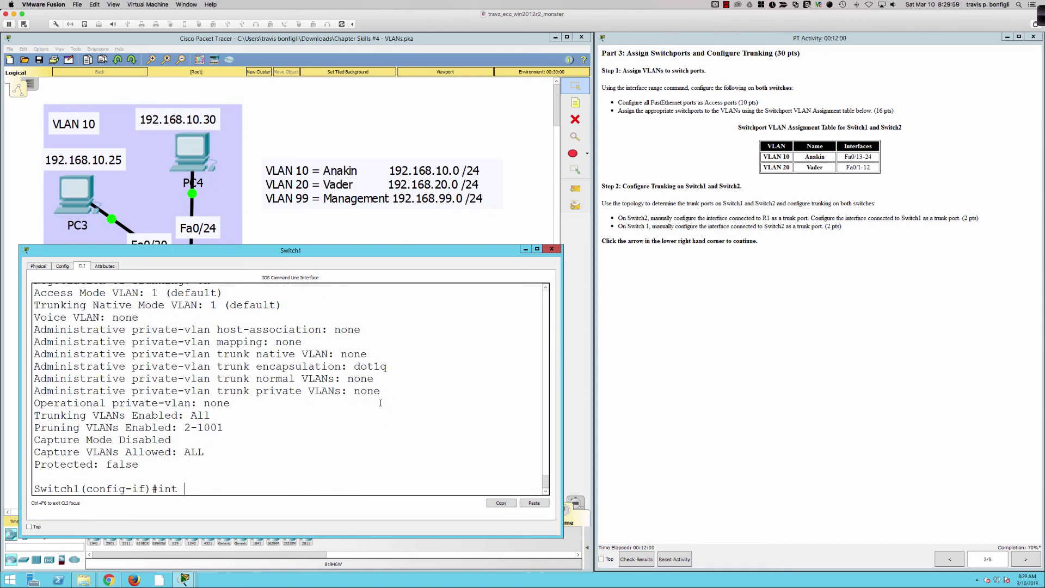
pyautogui.write('gi0/2')
pyautogui.press('Return')
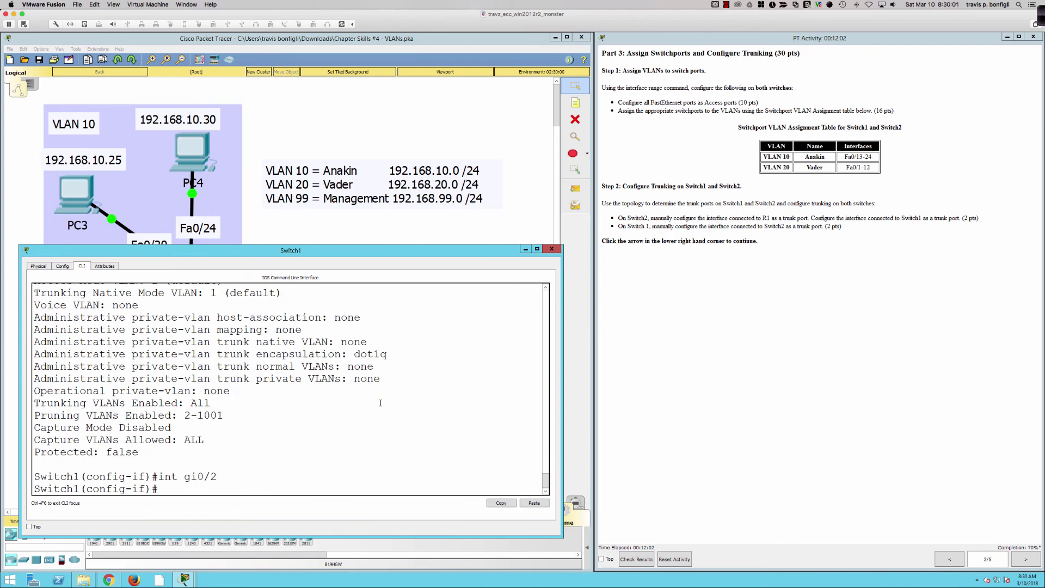
pyautogui.press('Return')
pyautogui.press('Return')
pyautogui.press('Return')
pyautogui.write('sw')
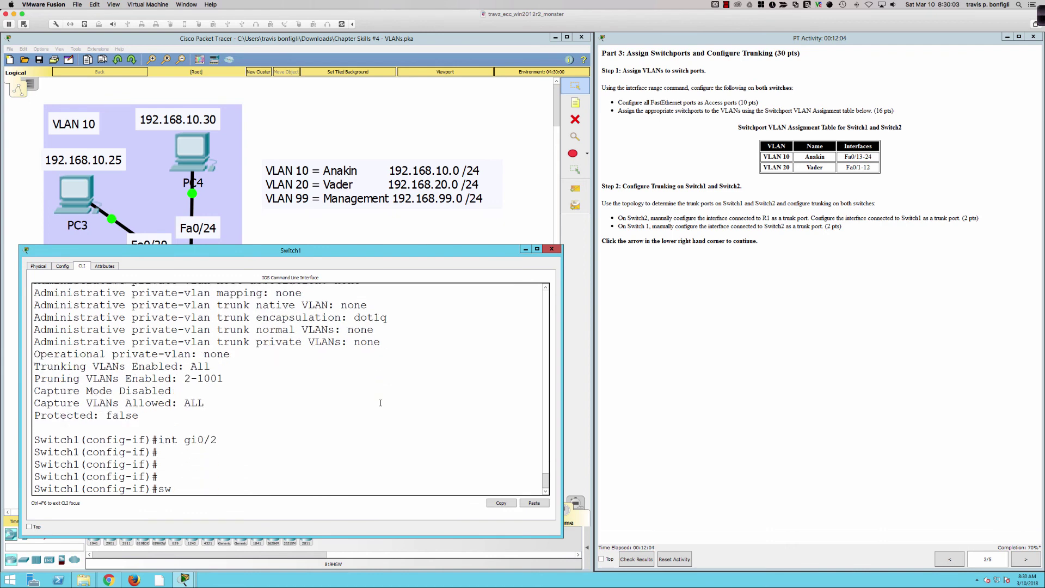
pyautogui.write(' m t')
pyautogui.press('Return')
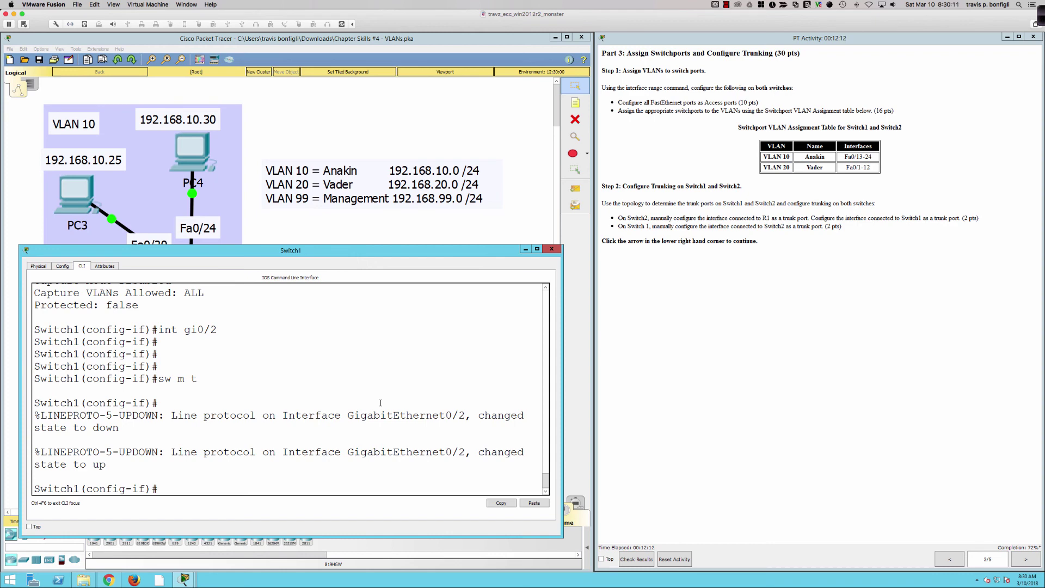
pyautogui.press('Return')
pyautogui.press('Return')
pyautogui.press('Return')
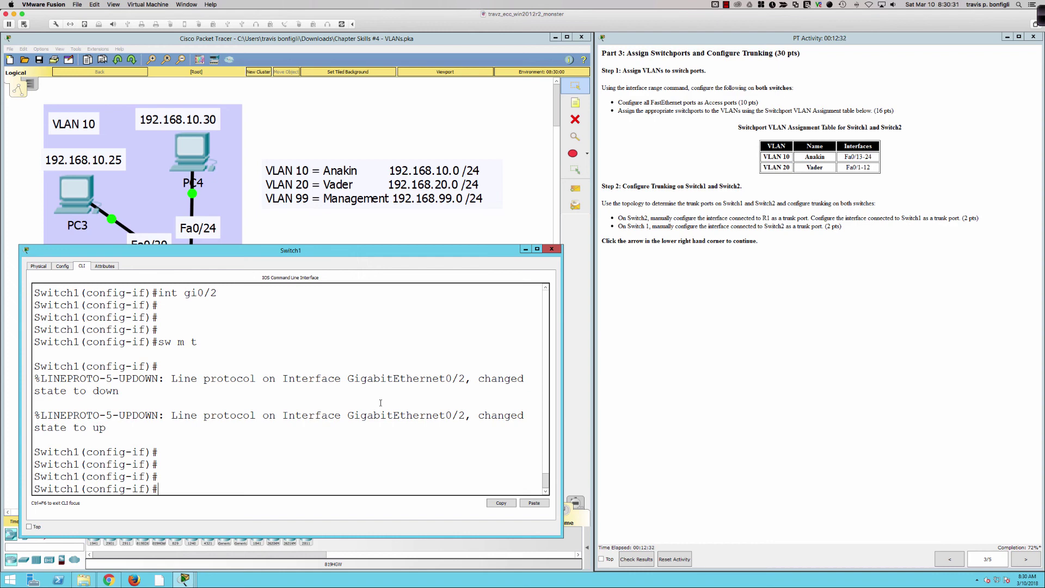
# - Disable trunk negotiation on Switch1's gi0/2 with the switchport nonegotiate command
pyautogui.write('swi')
pyautogui.press('Tab')
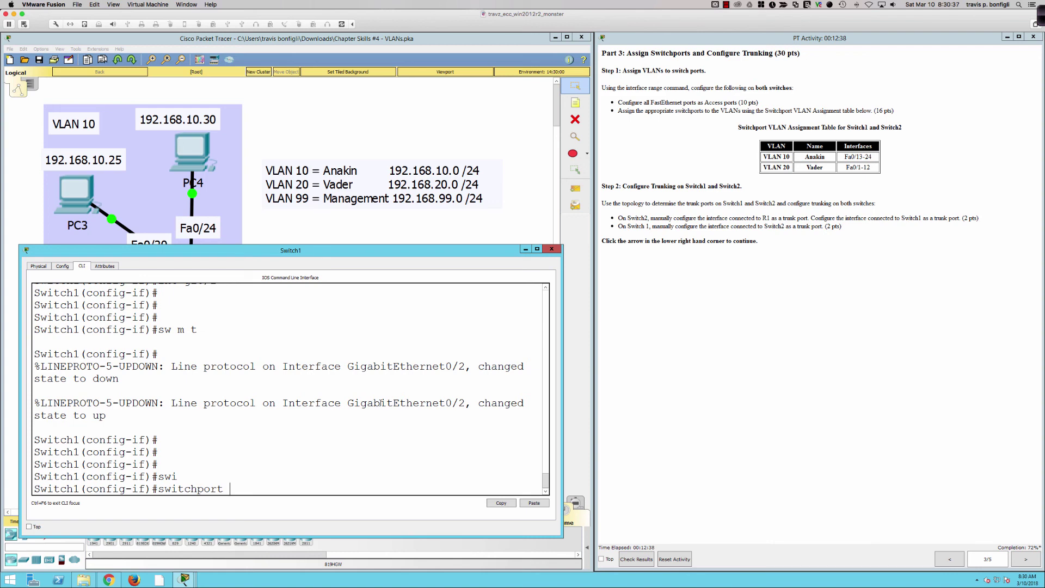
pyautogui.write('non')
pyautogui.press('Tab')
pyautogui.press('Return')
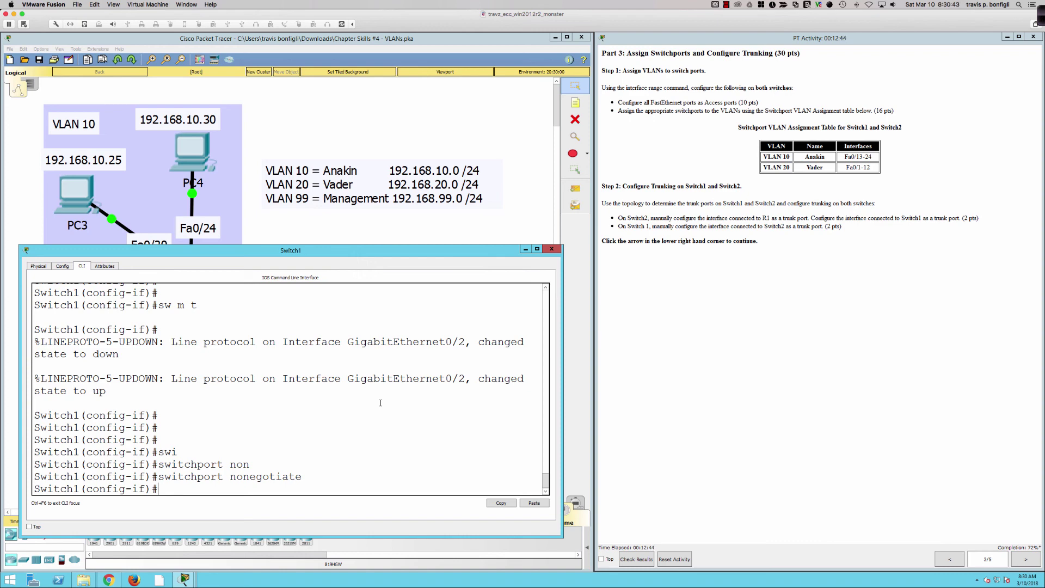
pyautogui.press('Return')
pyautogui.press('Return')
pyautogui.press('Return')
pyautogui.press('Return')
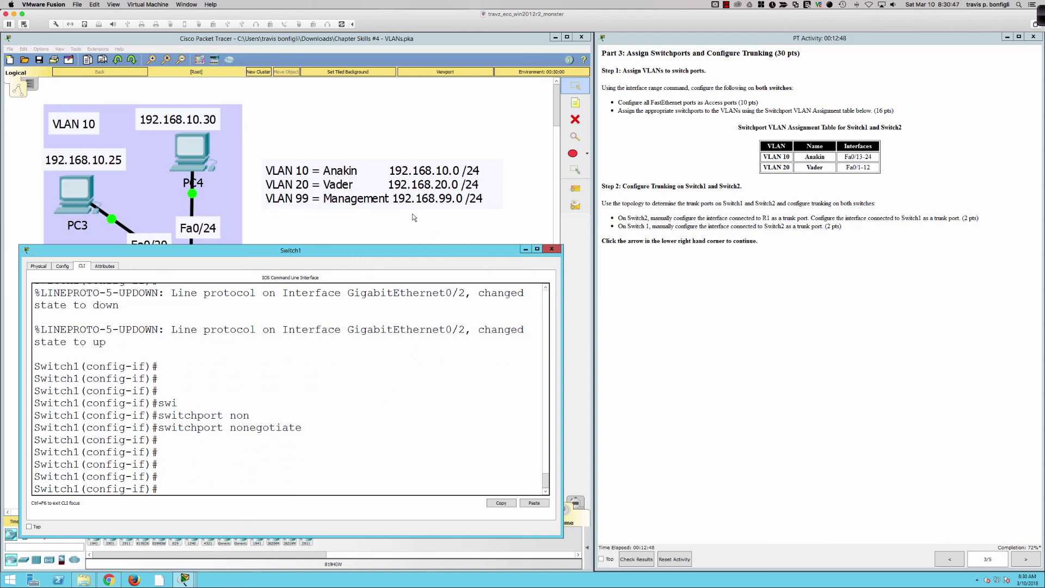
# - Return to Switch2's command line and configure interface gi0/2 as a trunk port
pyautogui.click(361, 268)
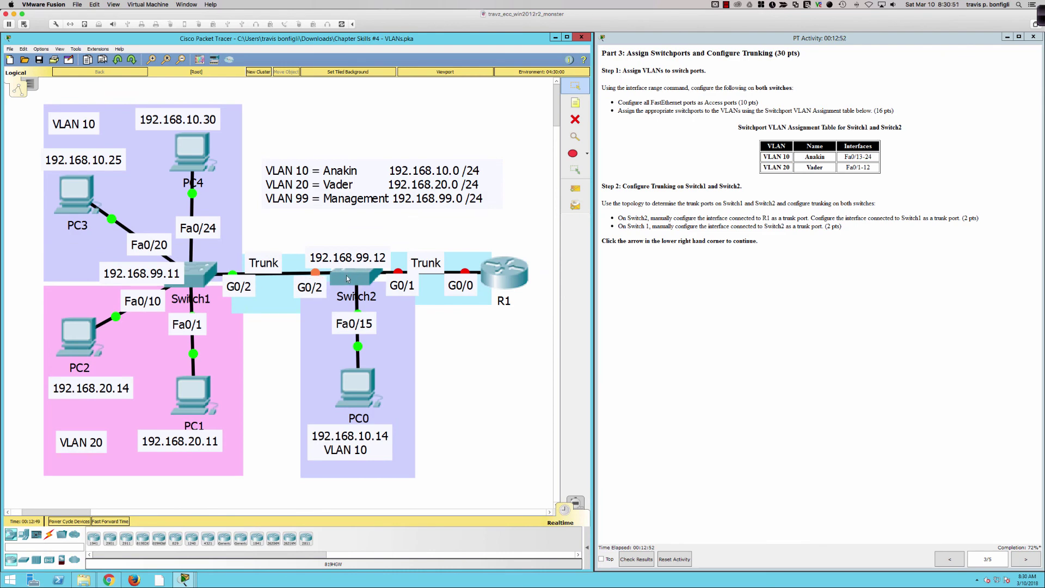
pyautogui.click(347, 276)
pyautogui.press('Return')
pyautogui.press('Return')
pyautogui.press('Return')
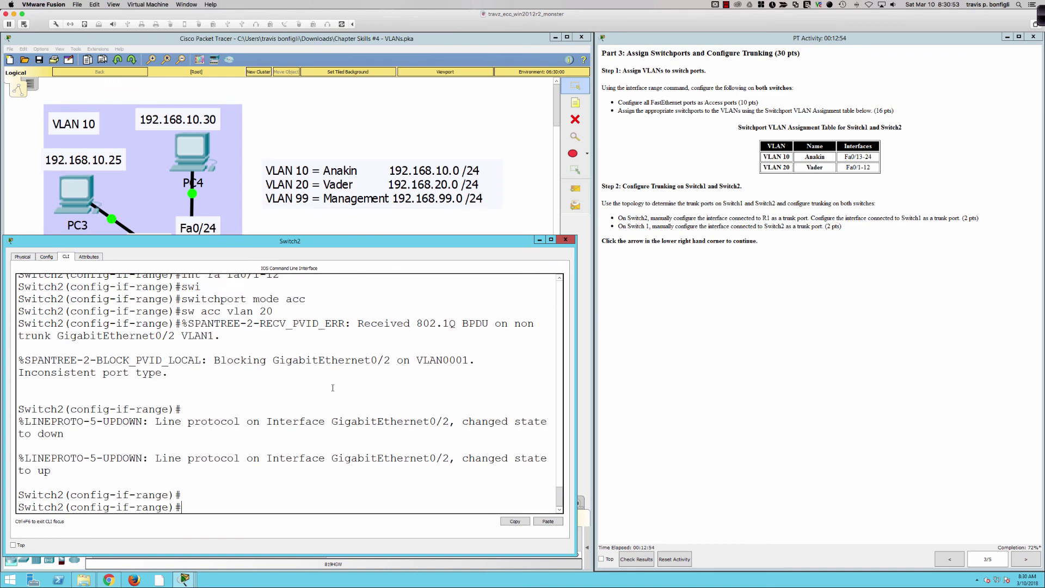
pyautogui.press('Return')
pyautogui.press('Return')
pyautogui.press('Return')
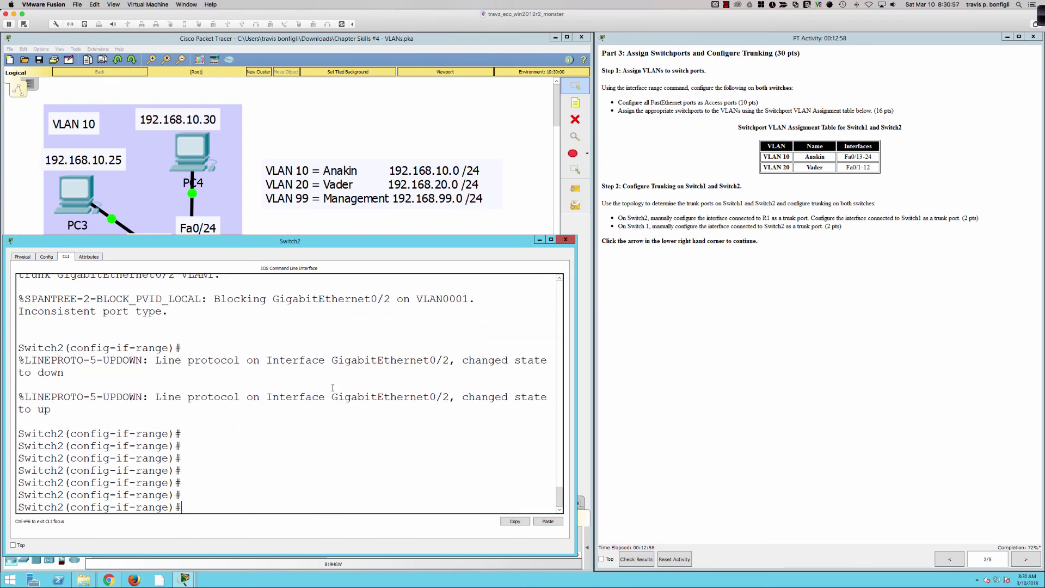
pyautogui.write('int gi0/2')
pyautogui.press('Return')
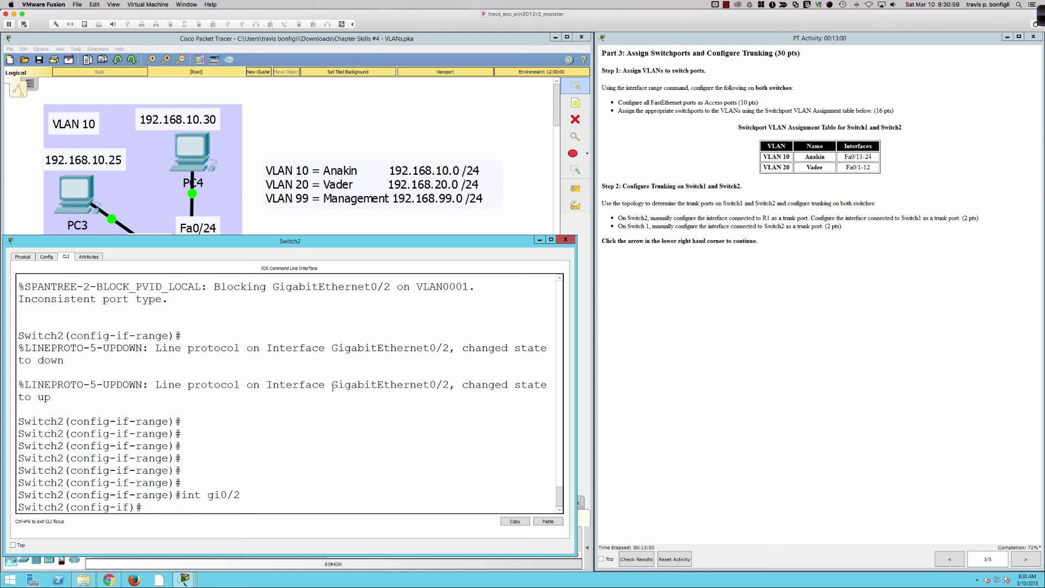
pyautogui.write('sw mt')
pyautogui.press('Return')
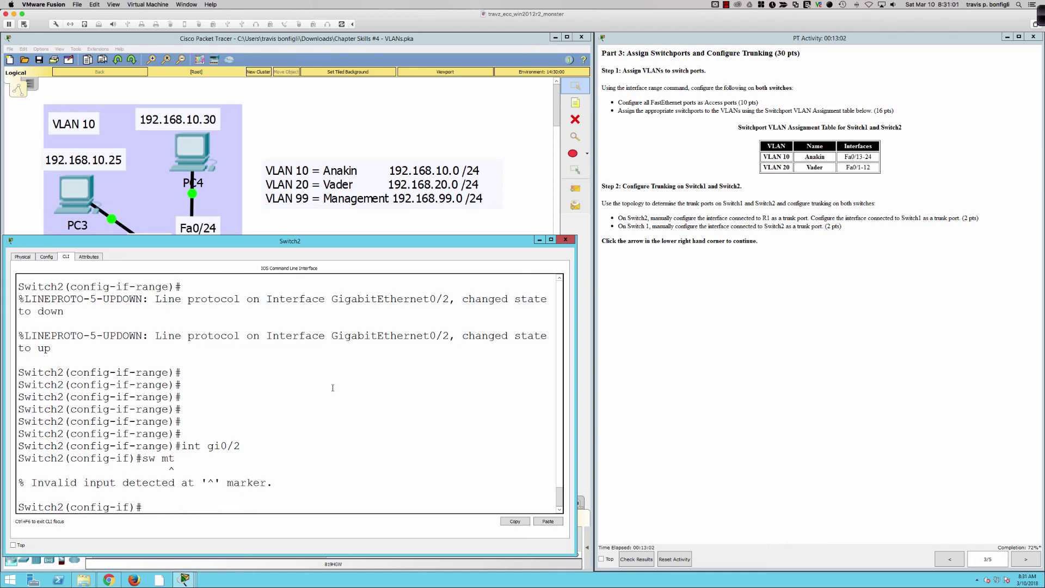
pyautogui.write('sw m t')
pyautogui.press('Return')
# - Turn off trunk negotiation on Switch2's gi0/2 interface
pyautogui.write('sw non')
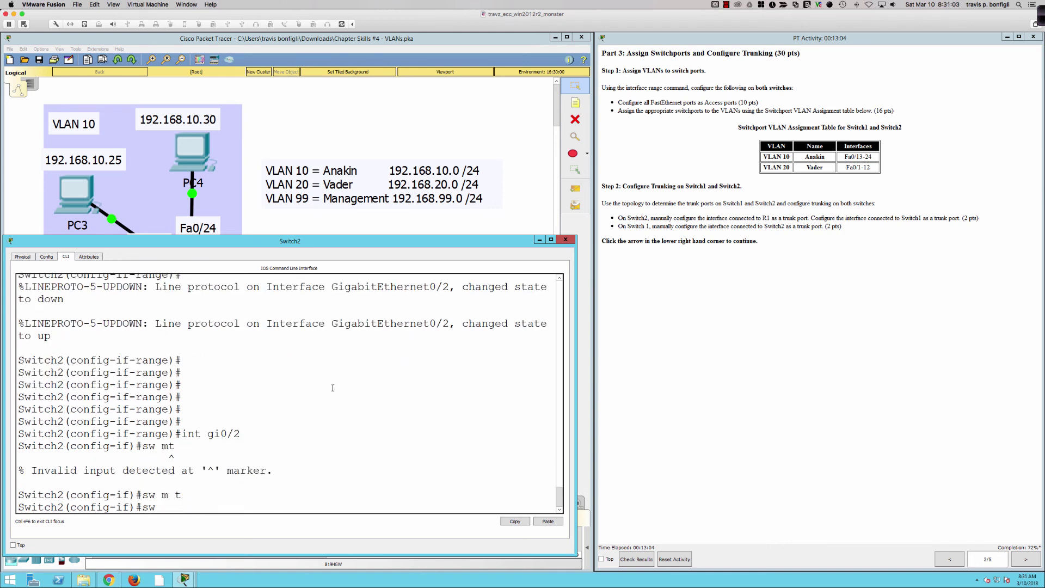
pyautogui.press('Return')
pyautogui.press('Return')
pyautogui.press('Return')
pyautogui.press('Return')
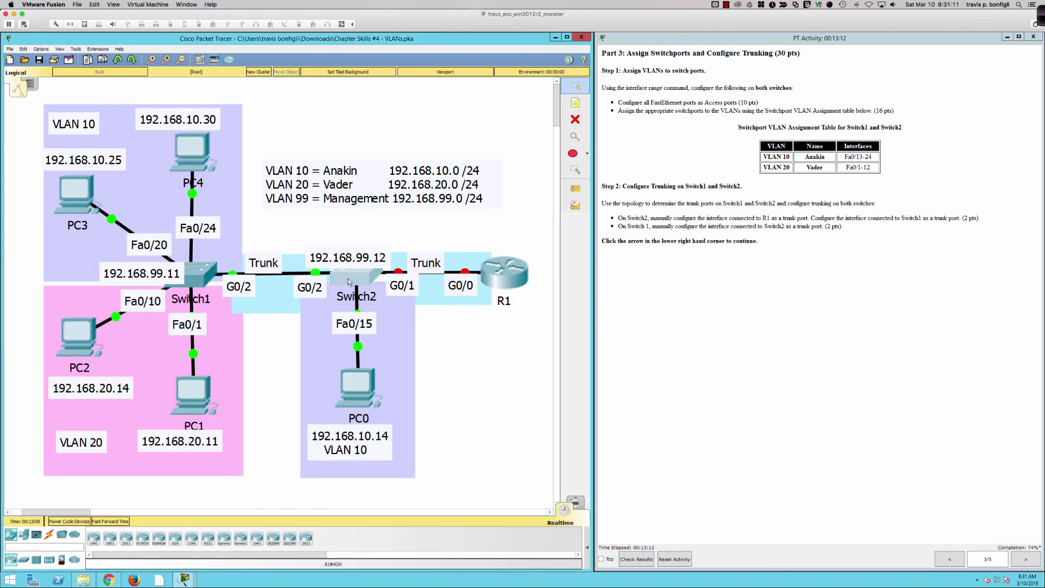
# - Enable interface gi0/1 on Switch2, the port connected to R1, with no shutdown
pyautogui.write('int gi')
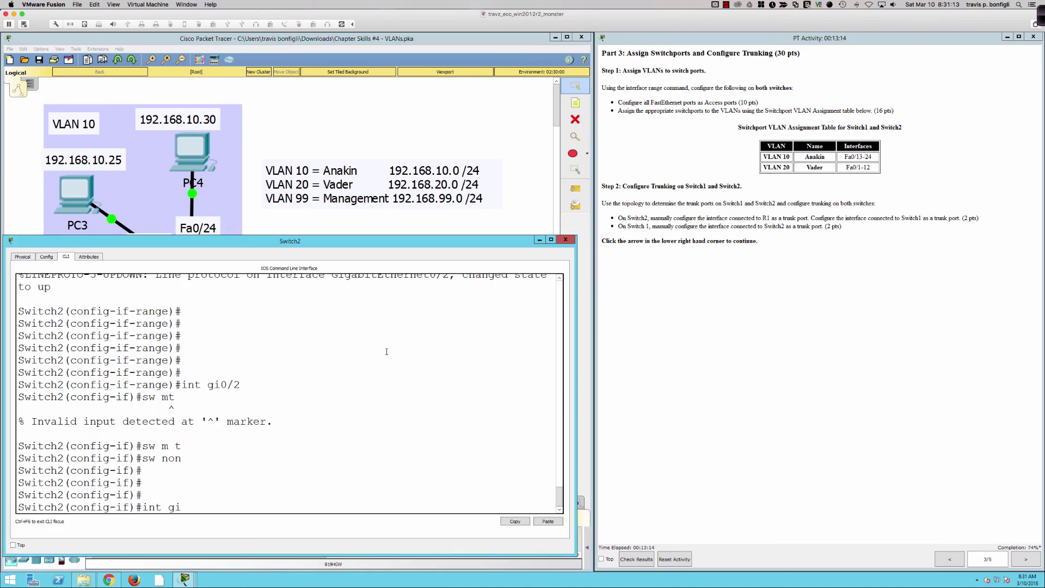
pyautogui.write('0/1')
pyautogui.press('Return')
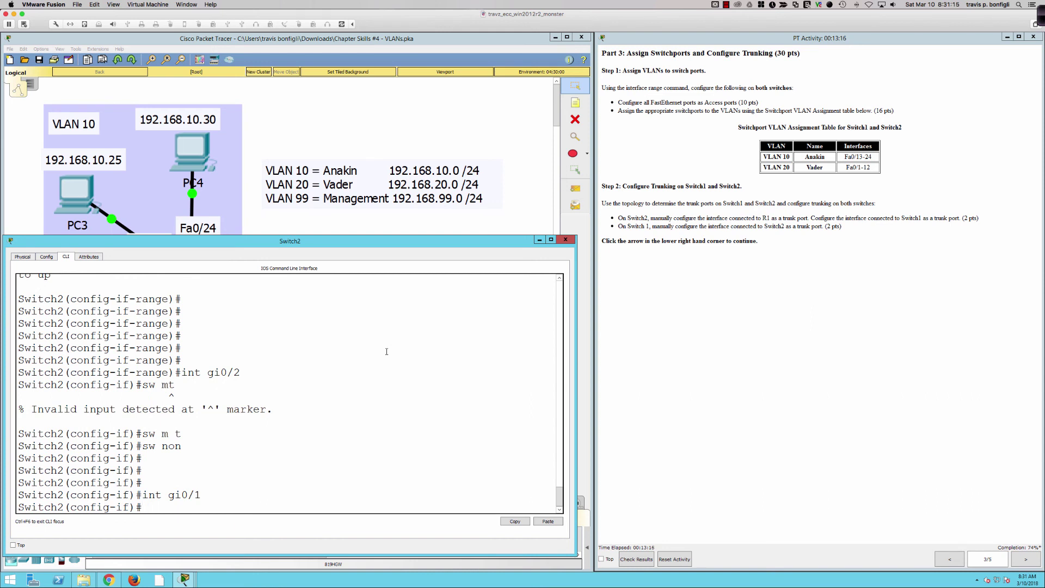
pyautogui.write('no shut')
pyautogui.press('Return')
pyautogui.press('Return')
pyautogui.press('Return')
pyautogui.press('Return')
pyautogui.press('Return')
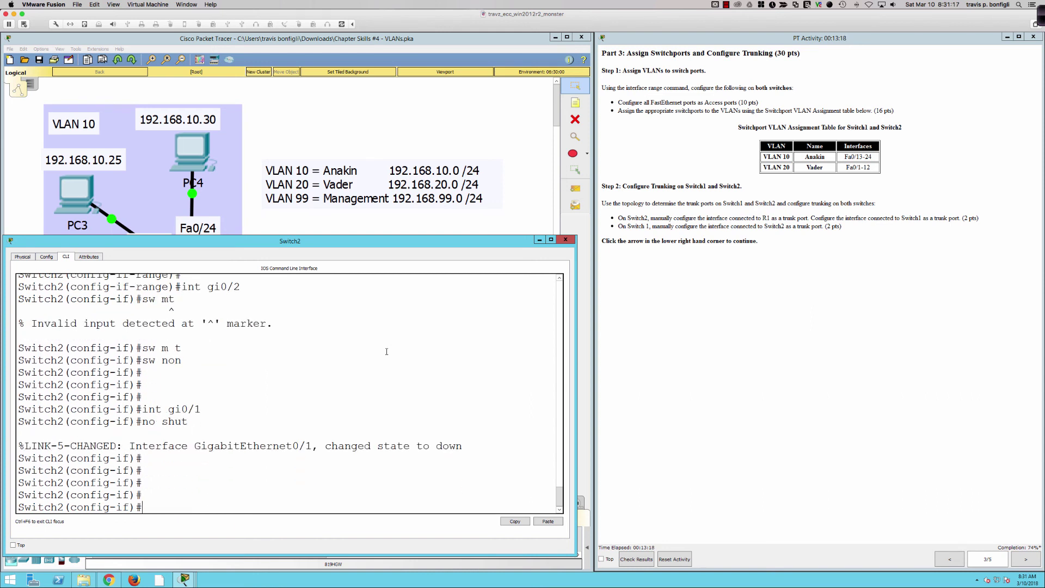
# - Set Switch2's gi0/1 to trunk mode and disable its trunk negotiation
pyautogui.write('swi m t')
pyautogui.press('Return')
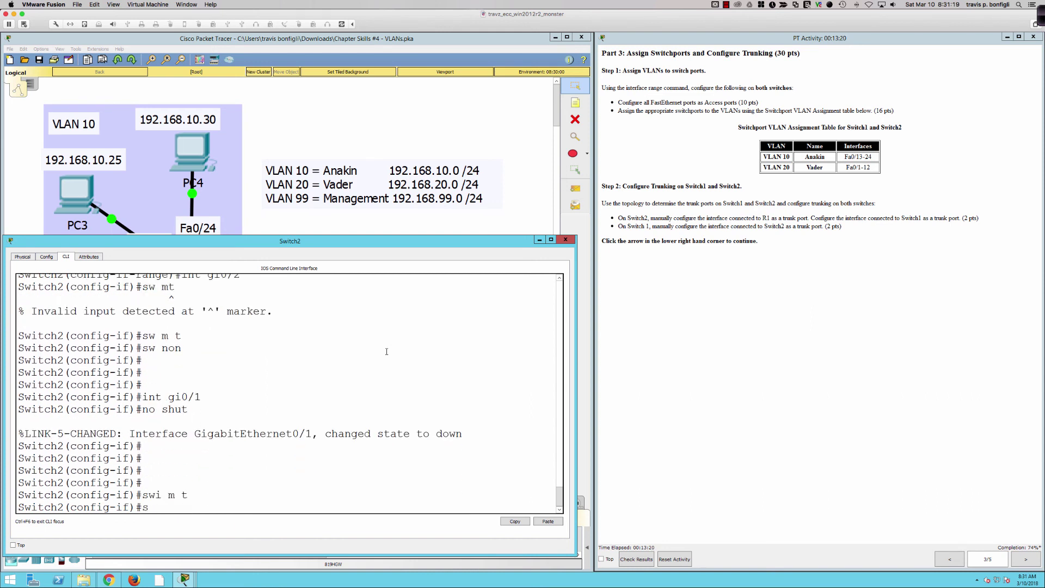
pyautogui.write('sw non')
pyautogui.press('Return')
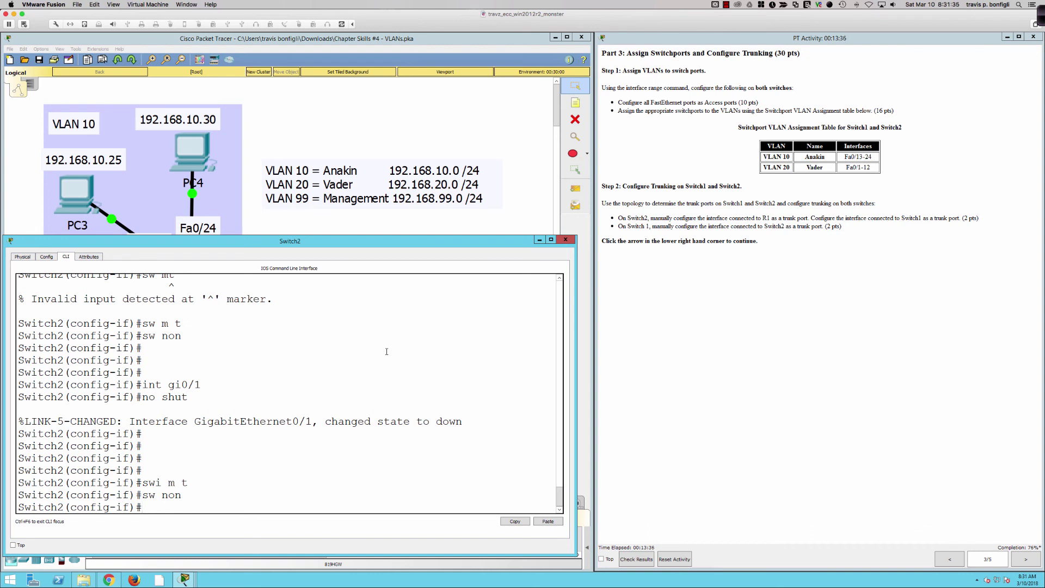
pyautogui.press('Return')
pyautogui.press('Return')
pyautogui.press('Return')
# - Advance the activity instructions to Part 4 and open R1's command line in an enlarged window
pyautogui.click(416, 218)
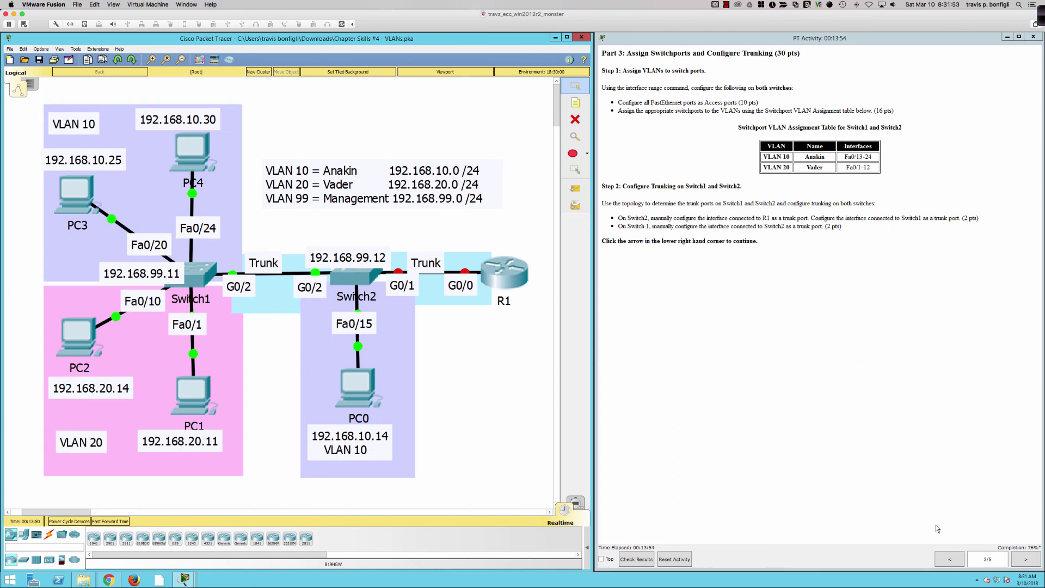
pyautogui.click(1027, 561)
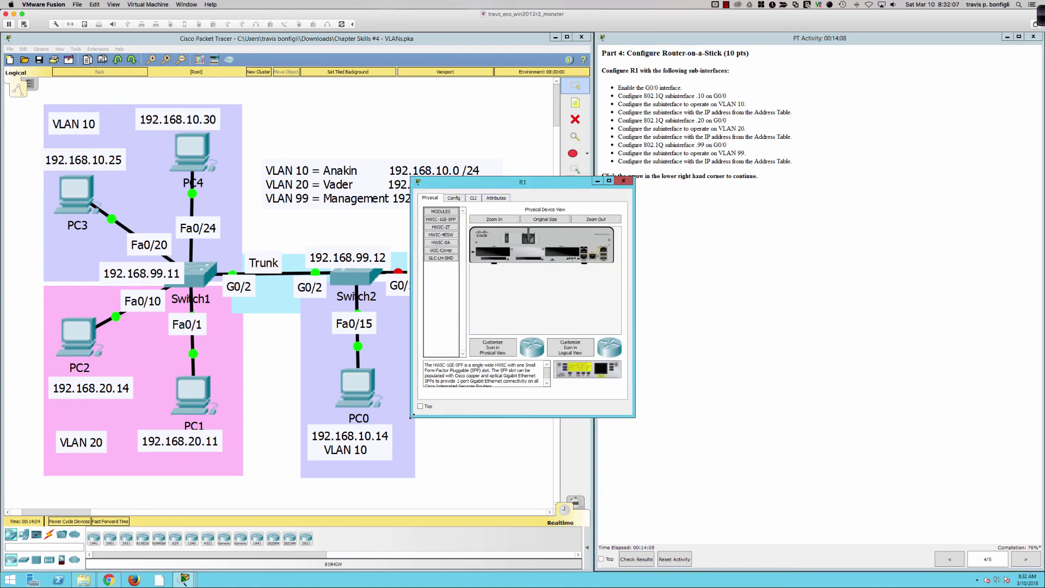
pyautogui.moveTo(411, 417); pyautogui.dragTo(113, 459)
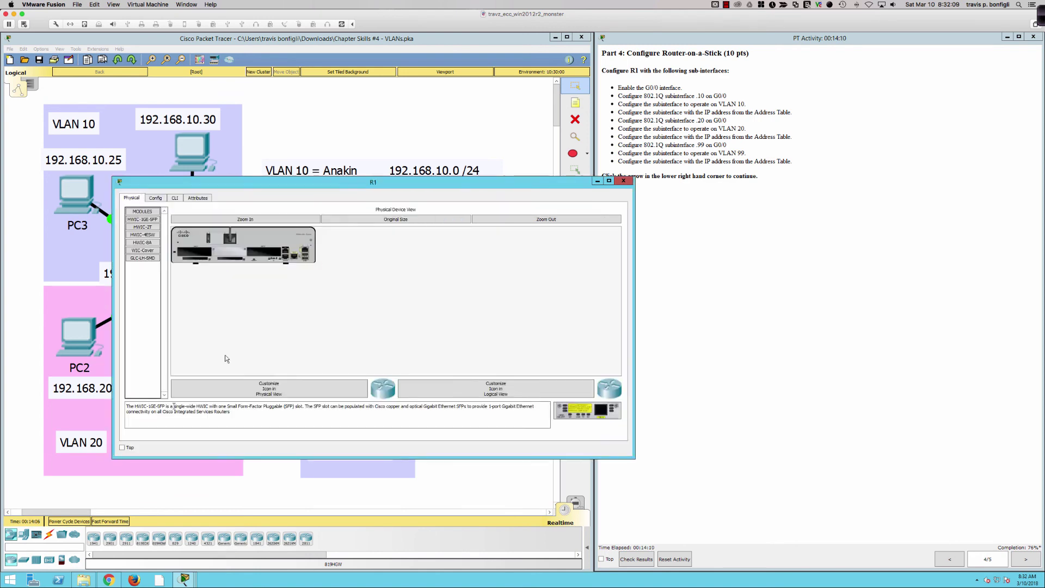
pyautogui.moveTo(409, 181); pyautogui.dragTo(332, 214)
pyautogui.click(95, 231)
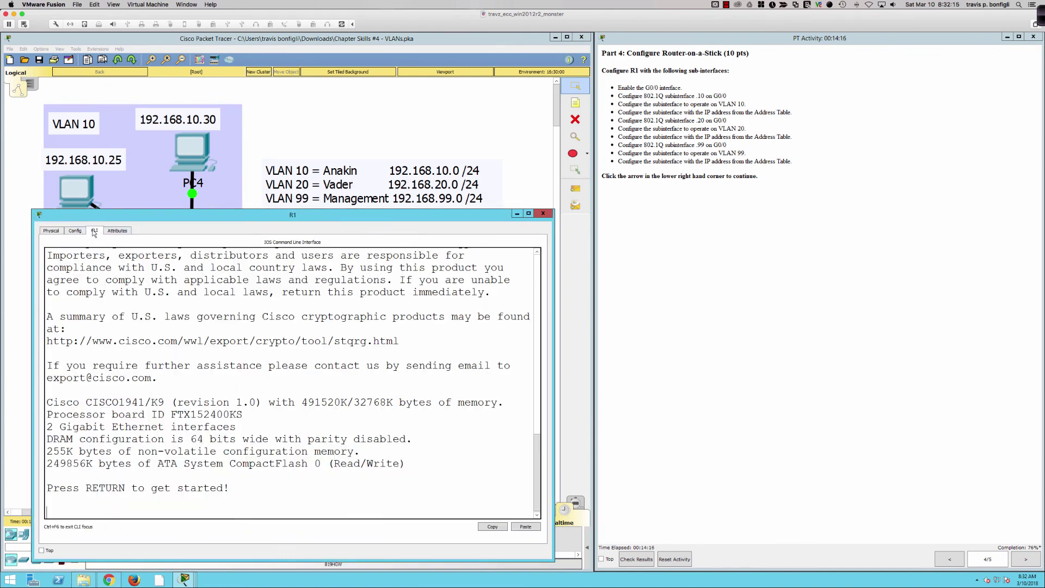
pyautogui.press('Return')
pyautogui.press('Return')
pyautogui.press('Return')
pyautogui.press('Return')
pyautogui.press('Return')
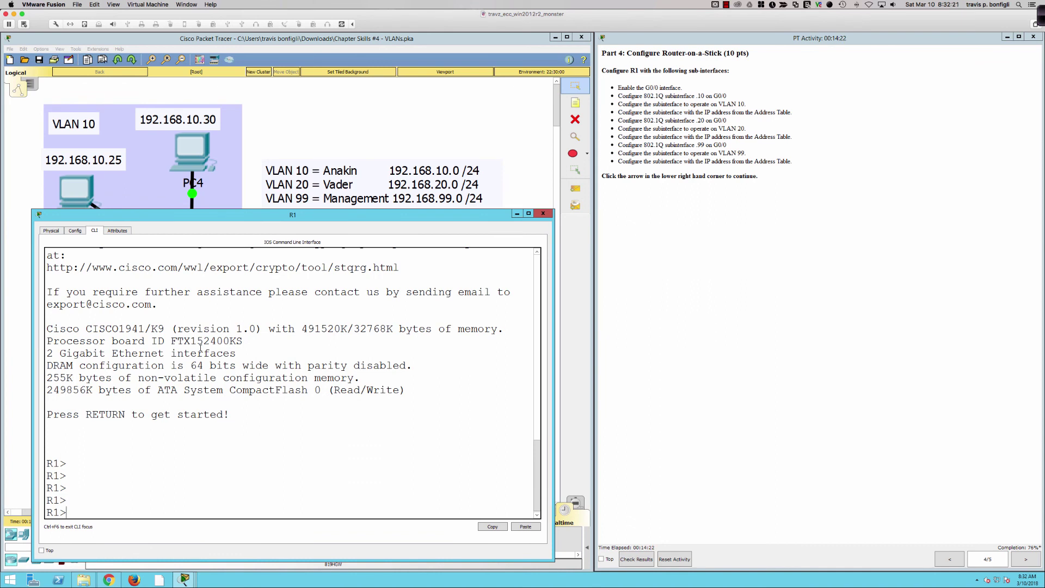
pyautogui.press('Return')
pyautogui.press('Return')
pyautogui.press('Return')
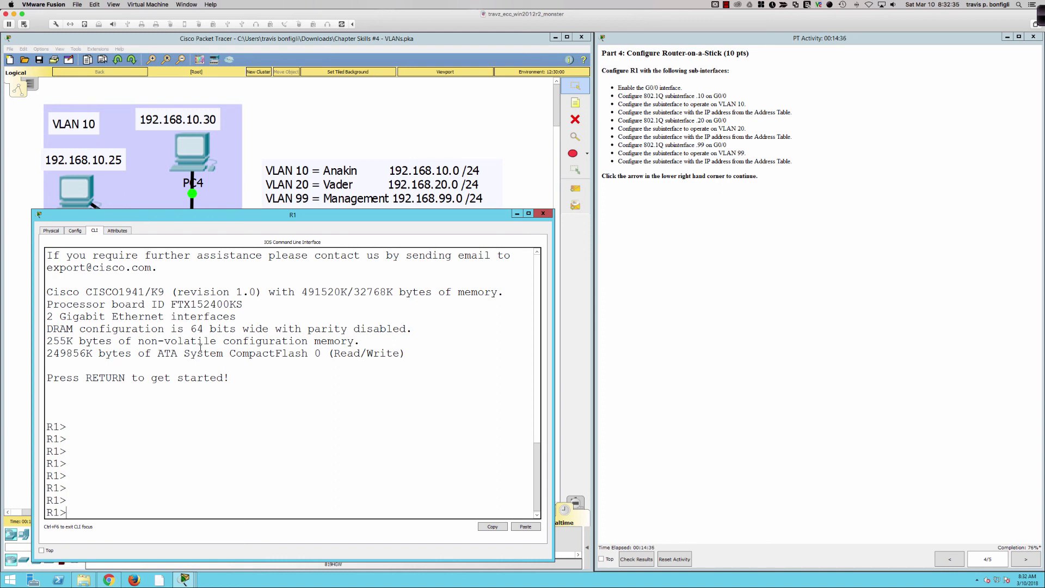
# - Enter privileged mode and global configuration mode on R1
pyautogui.write('en')
pyautogui.press('Tab')
pyautogui.press('Return')
pyautogui.press('Return')
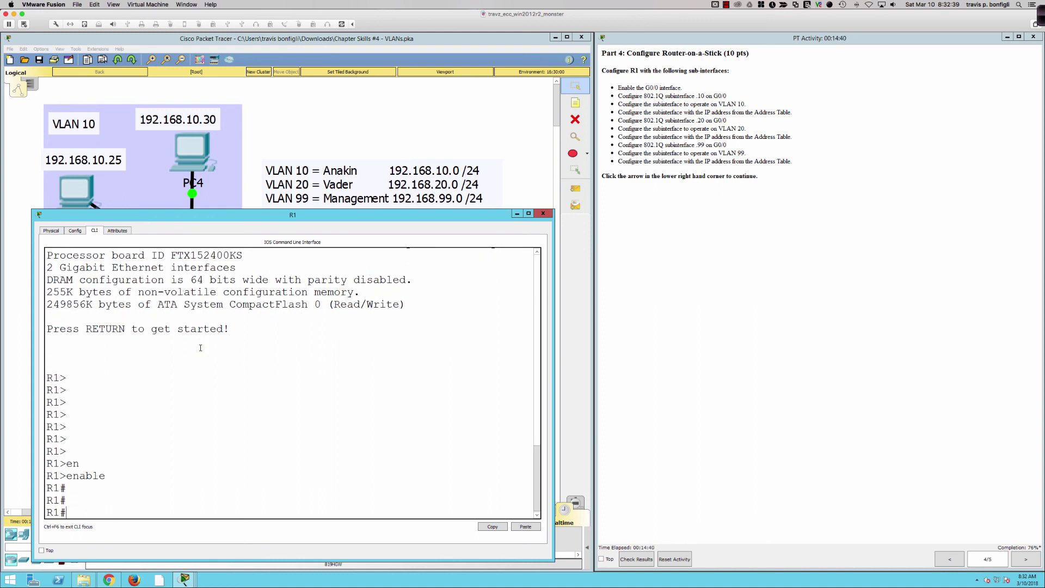
pyautogui.press('Return')
pyautogui.write('conf t')
pyautogui.press('Return')
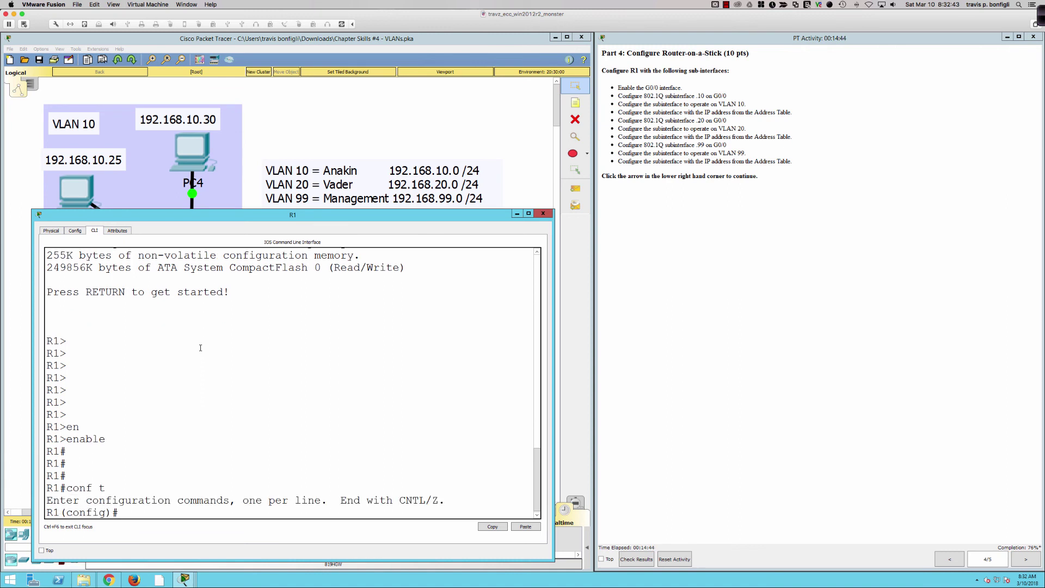
# - Enable interface g0/0 on R1 with no shutdown and bring the topology back into view
pyautogui.write('int g0/0')
pyautogui.press('Return')
pyautogui.write('no shut')
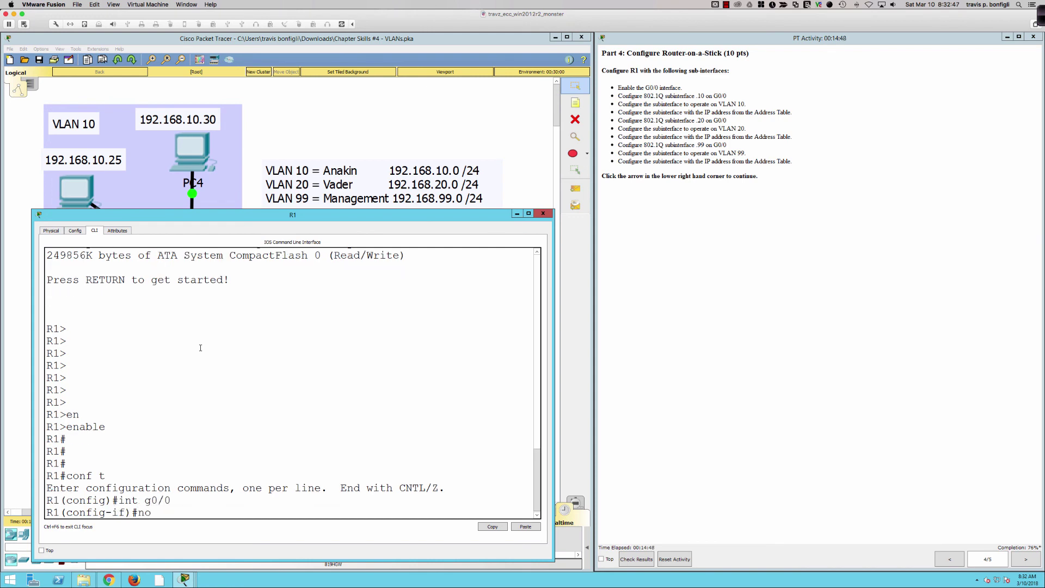
pyautogui.press('Return')
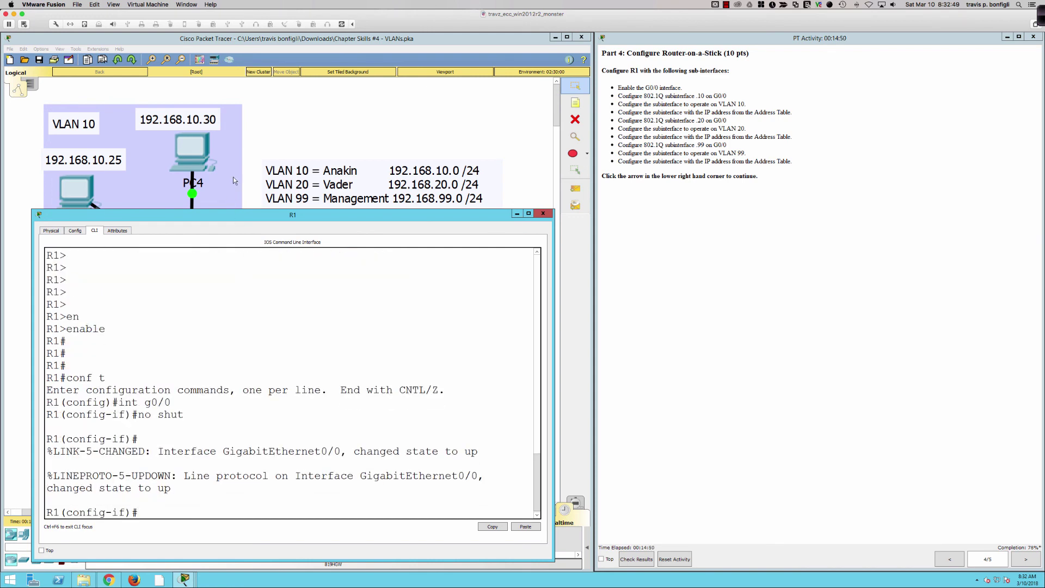
pyautogui.click(288, 107)
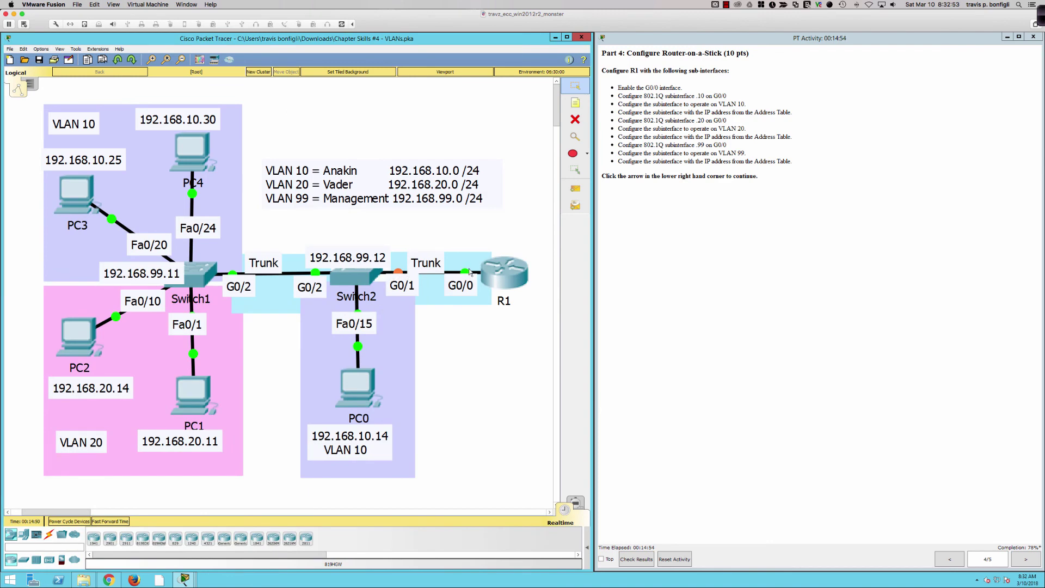
# - Reopen R1's command line and create subinterface gi0/0.10
pyautogui.click(497, 275)
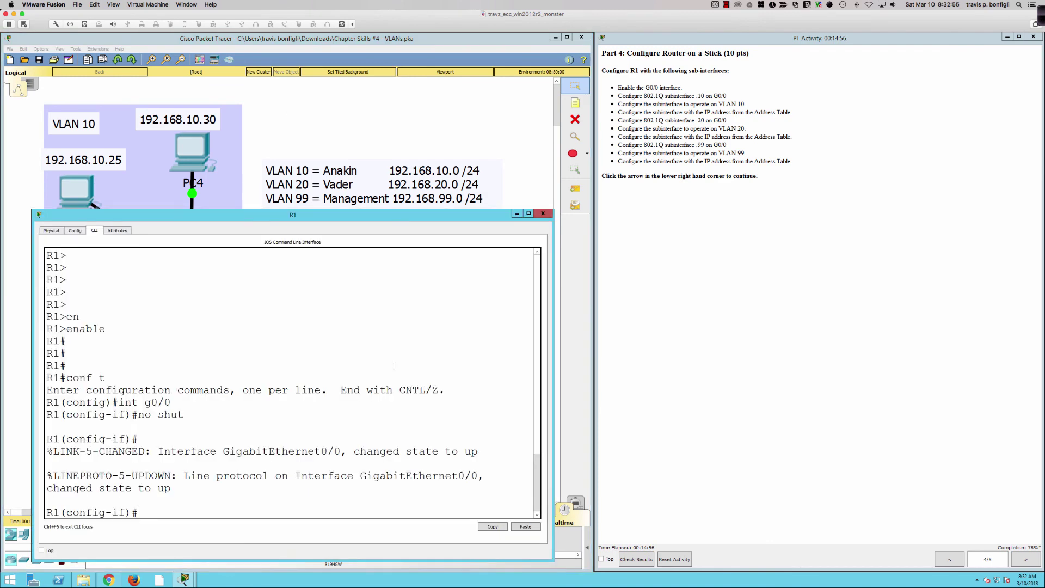
pyautogui.press('Return')
pyautogui.press('Return')
pyautogui.press('Return')
pyautogui.press('Return')
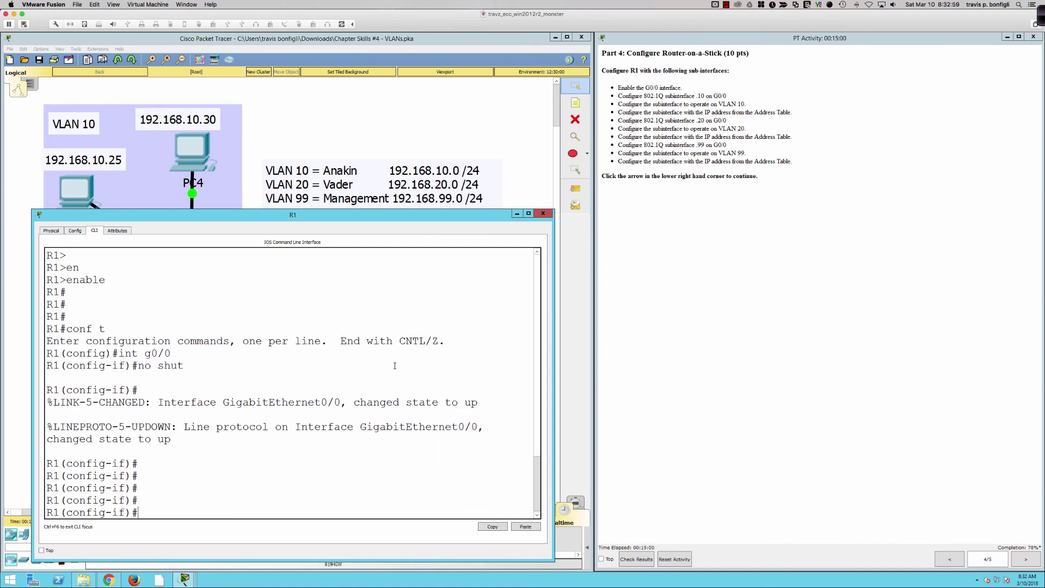
pyautogui.write('int gi0/0.10')
pyautogui.press('Return')
pyautogui.press('Return')
pyautogui.press('Return')
pyautogui.press('Return')
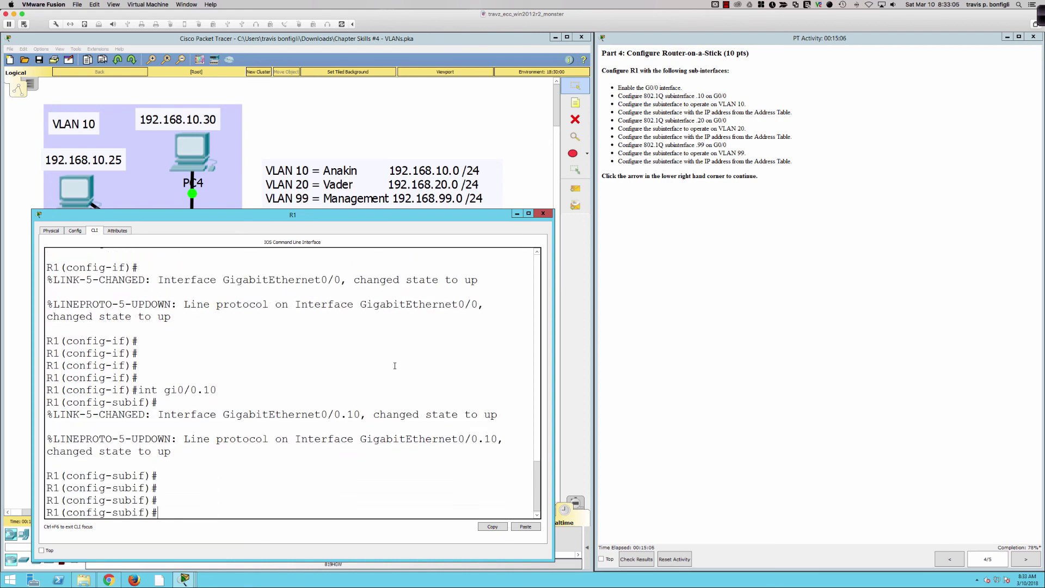
# - Try to assign 192.168.10.1 with mask 255.255.255.0 to subinterface gi0/0.10 and read the router's response
pyautogui.write('ip add 192.168.10.1 255.255.255.0')
pyautogui.press('Return')
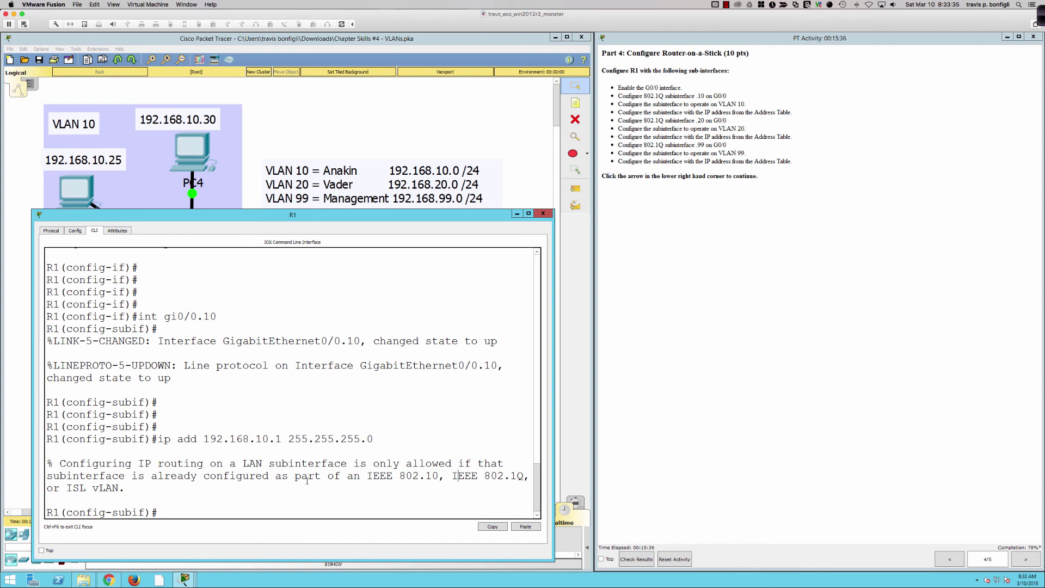
pyautogui.moveTo(366, 478); pyautogui.dragTo(525, 477)
pyautogui.moveTo(72, 489); pyautogui.dragTo(133, 486)
pyautogui.click(80, 489)
# - Bring the topology into view, switch to the Ink2Go pen and draw a red line over the Switch2 to R1 trunk
pyautogui.click(207, 150)
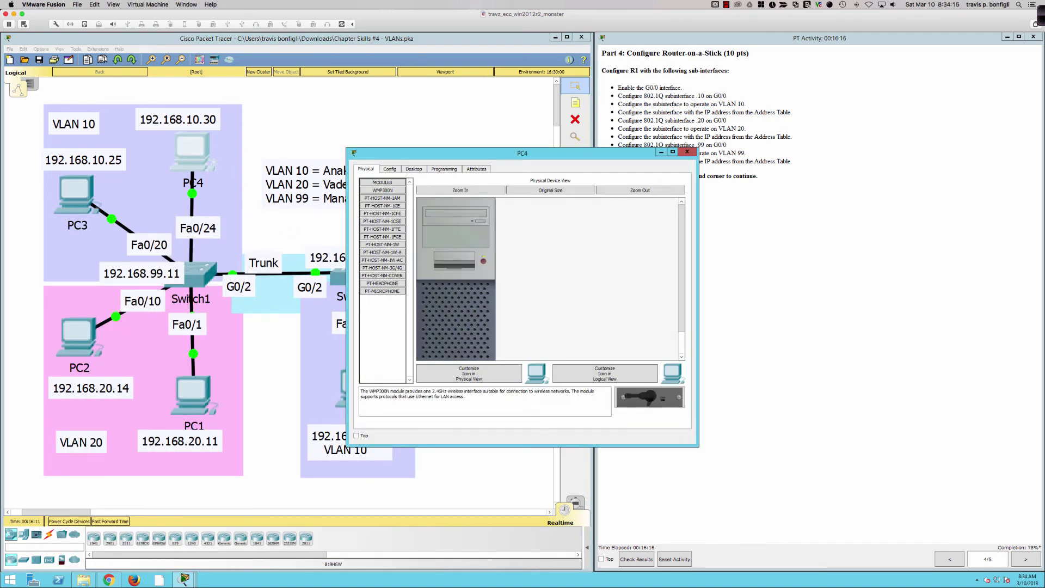
pyautogui.click(687, 152)
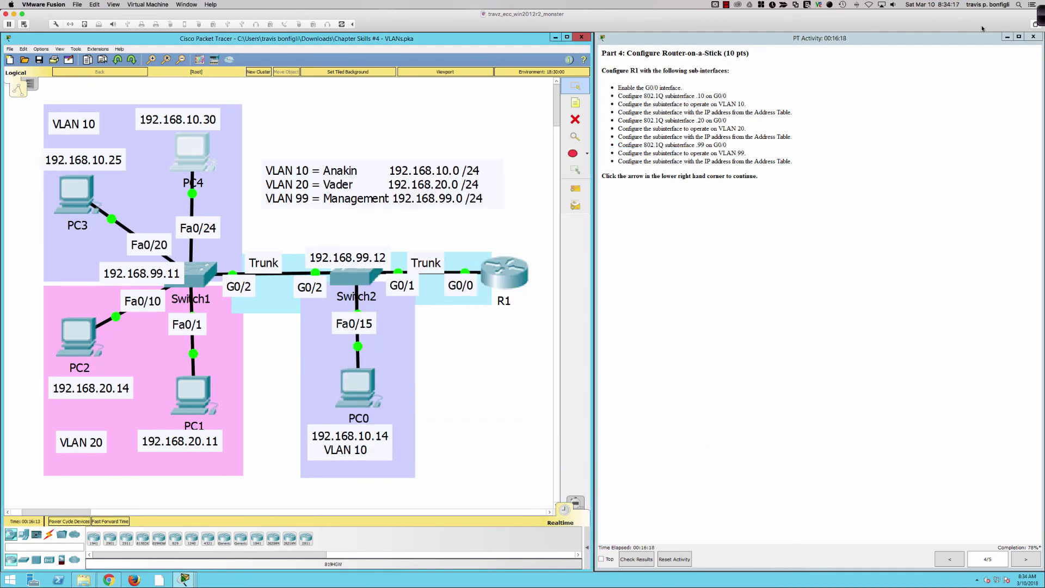
pyautogui.press('super+ctrl+a')
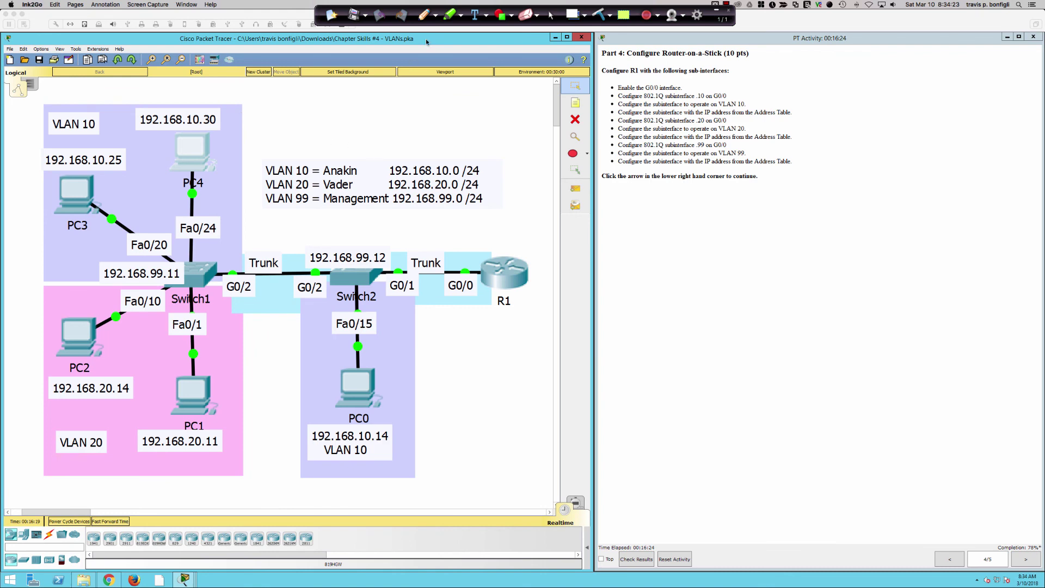
pyautogui.click(426, 19)
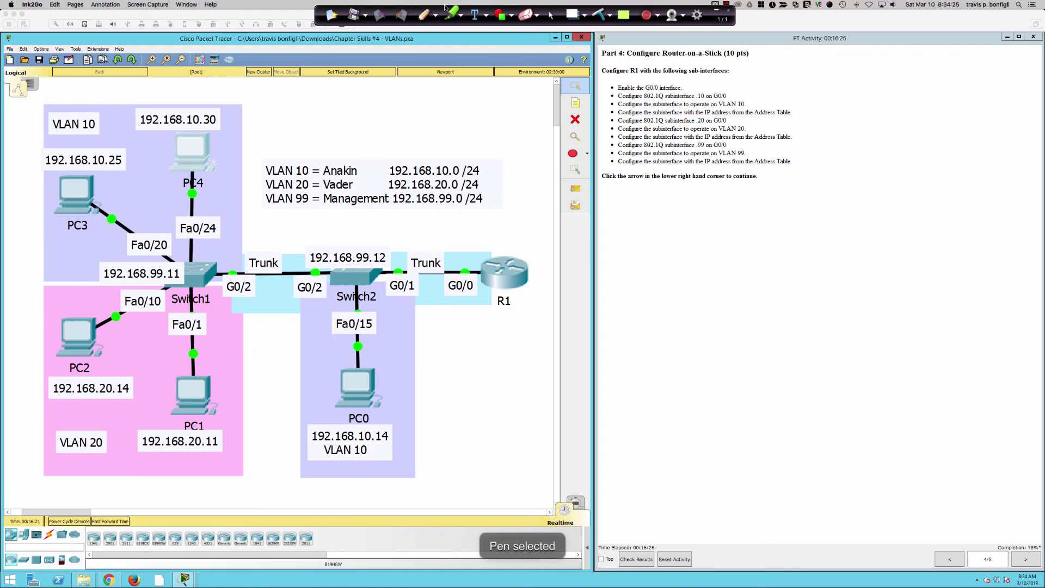
pyautogui.click(436, 15)
pyautogui.click(439, 31)
pyautogui.moveTo(379, 272); pyautogui.dragTo(482, 272)
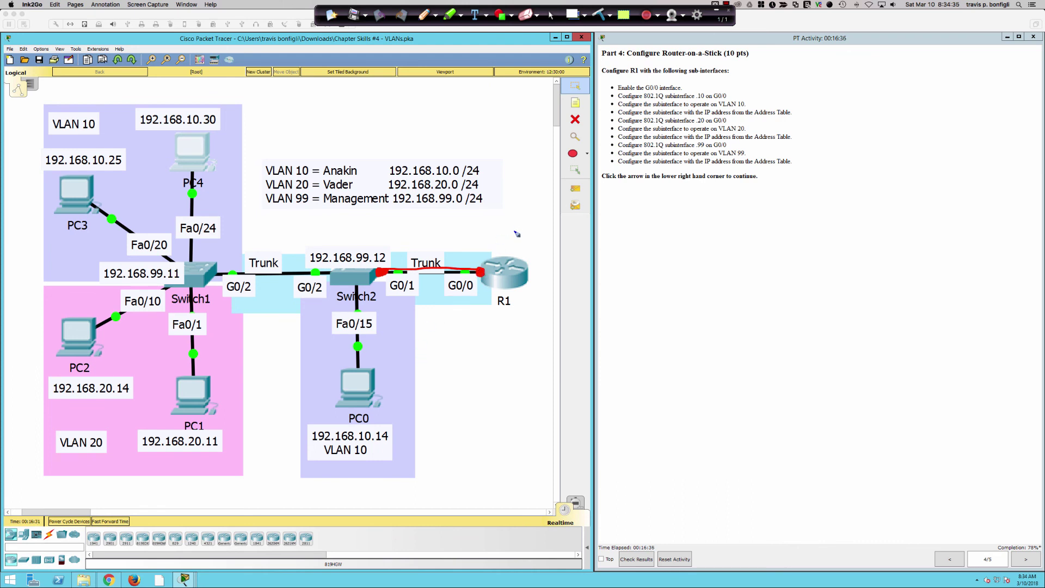
# - Handwrite the subinterface labels 0/0.10, 0/0.20 and 0/0.99 beside R1, with an arrow to the router and a bracket around them
pyautogui.moveTo(526, 221)
pyautogui.mouseDown()
pyautogui.moveTo(500, 234)
pyautogui.moveTo(498, 251)
pyautogui.mouseUp()
pyautogui.moveTo(540, 212); pyautogui.dragTo(539, 213)
pyautogui.moveTo(551, 210)
pyautogui.mouseDown()
pyautogui.moveTo(547, 223)
pyautogui.moveTo(560, 215)
pyautogui.mouseUp()
pyautogui.moveTo(571, 220); pyautogui.dragTo(596, 220)
pyautogui.moveTo(547, 239); pyautogui.dragTo(551, 254)
pyautogui.moveTo(567, 241)
pyautogui.mouseDown()
pyautogui.moveTo(578, 252)
pyautogui.moveTo(606, 247)
pyautogui.mouseUp()
pyautogui.moveTo(605, 239); pyautogui.dragTo(606, 248)
pyautogui.moveTo(546, 266)
pyautogui.mouseDown()
pyautogui.moveTo(553, 276)
pyautogui.moveTo(567, 267)
pyautogui.moveTo(609, 277)
pyautogui.mouseUp()
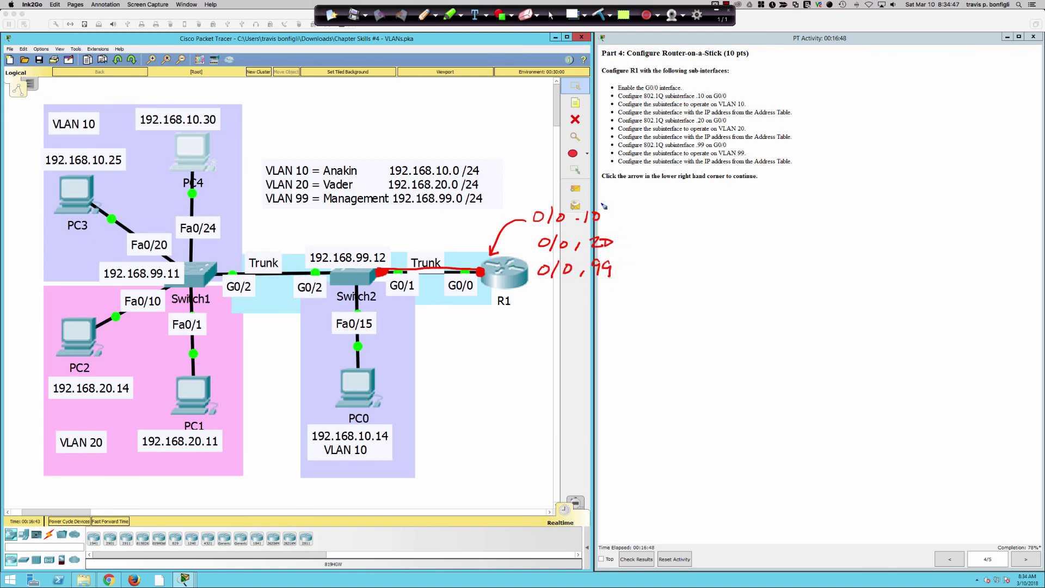
pyautogui.moveTo(602, 204)
pyautogui.mouseDown()
pyautogui.moveTo(632, 246)
pyautogui.moveTo(637, 277)
pyautogui.moveTo(615, 294)
pyautogui.mouseUp()
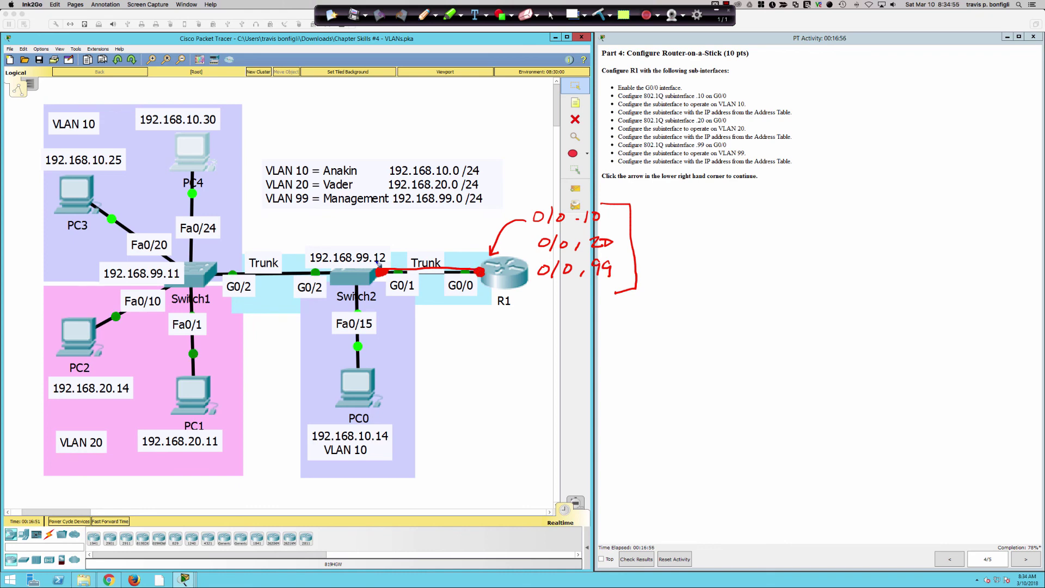
# - Draw an arrow along the trunk toward R1 and a box around the 0/0.10 label
pyautogui.moveTo(369, 266); pyautogui.dragTo(477, 260)
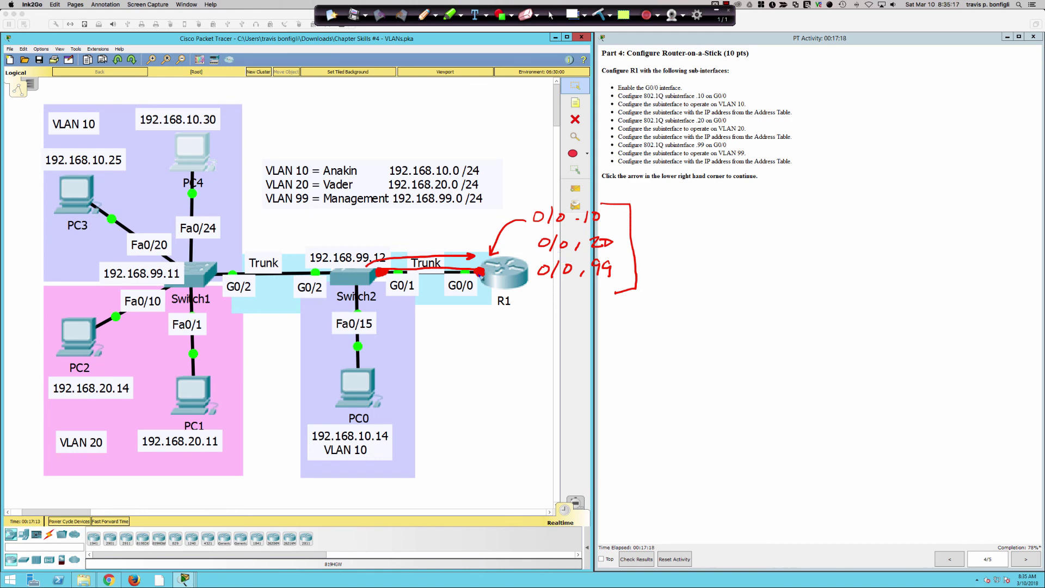
pyautogui.moveTo(480, 271); pyautogui.dragTo(479, 276)
pyautogui.moveTo(540, 229)
pyautogui.mouseDown()
pyautogui.moveTo(603, 228)
pyautogui.moveTo(604, 215)
pyautogui.moveTo(552, 208)
pyautogui.mouseUp()
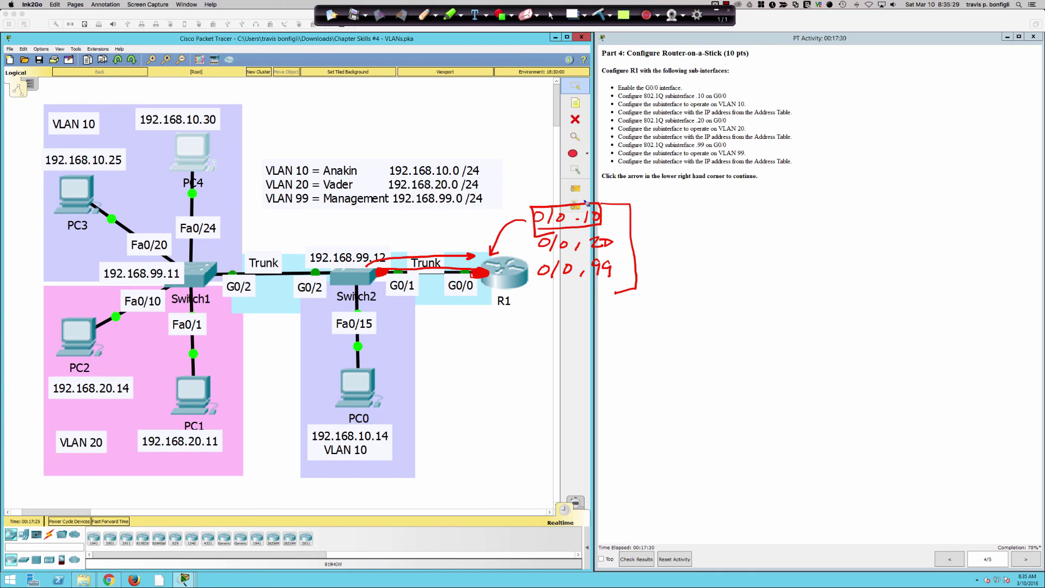
# - Sketch boxed tags 10, 20 and 99 above the trunk, with arrows to their matching subinterface labels
pyautogui.moveTo(409, 229)
pyautogui.mouseDown()
pyautogui.moveTo(412, 243)
pyautogui.moveTo(425, 233)
pyautogui.moveTo(401, 243)
pyautogui.moveTo(455, 239)
pyautogui.moveTo(461, 228)
pyautogui.moveTo(458, 238)
pyautogui.moveTo(493, 240)
pyautogui.moveTo(474, 226)
pyautogui.moveTo(484, 239)
pyautogui.moveTo(555, 267)
pyautogui.mouseUp()
pyautogui.moveTo(451, 223)
pyautogui.mouseDown()
pyautogui.moveTo(467, 214)
pyautogui.moveTo(540, 243)
pyautogui.moveTo(523, 238)
pyautogui.mouseUp()
pyautogui.moveTo(424, 232)
pyautogui.mouseDown()
pyautogui.moveTo(462, 185)
pyautogui.moveTo(561, 203)
pyautogui.moveTo(551, 196)
pyautogui.mouseUp()
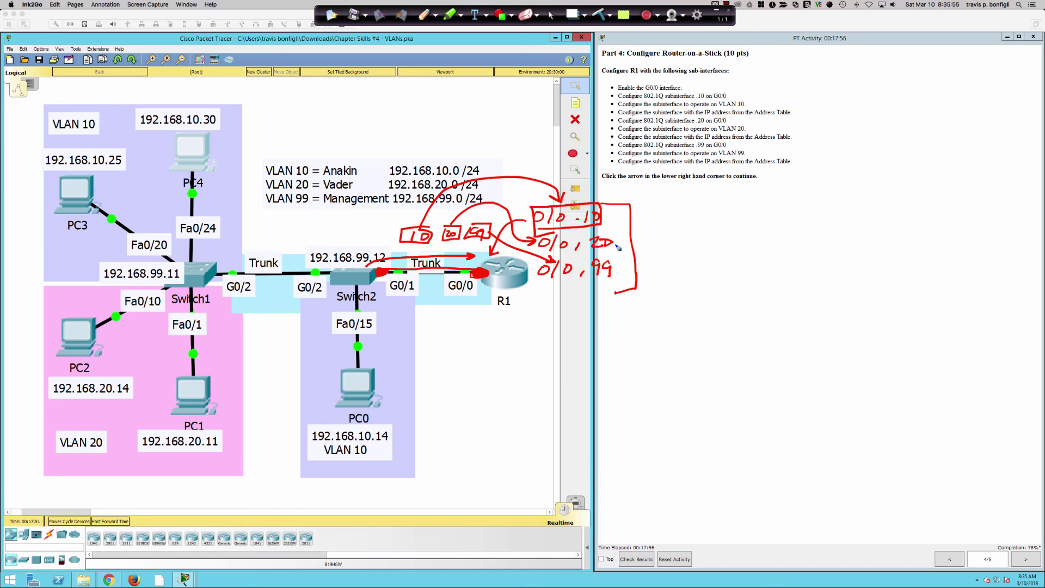
# - Write an underlined NOT beside the subinterface labels, with an arrow pointing to 0/0.10
pyautogui.moveTo(627, 186)
pyautogui.mouseDown()
pyautogui.moveTo(608, 210)
pyautogui.moveTo(651, 184)
pyautogui.mouseUp()
pyautogui.moveTo(655, 185); pyautogui.dragTo(656, 200)
pyautogui.moveTo(678, 187)
pyautogui.mouseDown()
pyautogui.moveTo(678, 196)
pyautogui.moveTo(690, 181)
pyautogui.moveTo(669, 214)
pyautogui.mouseUp()
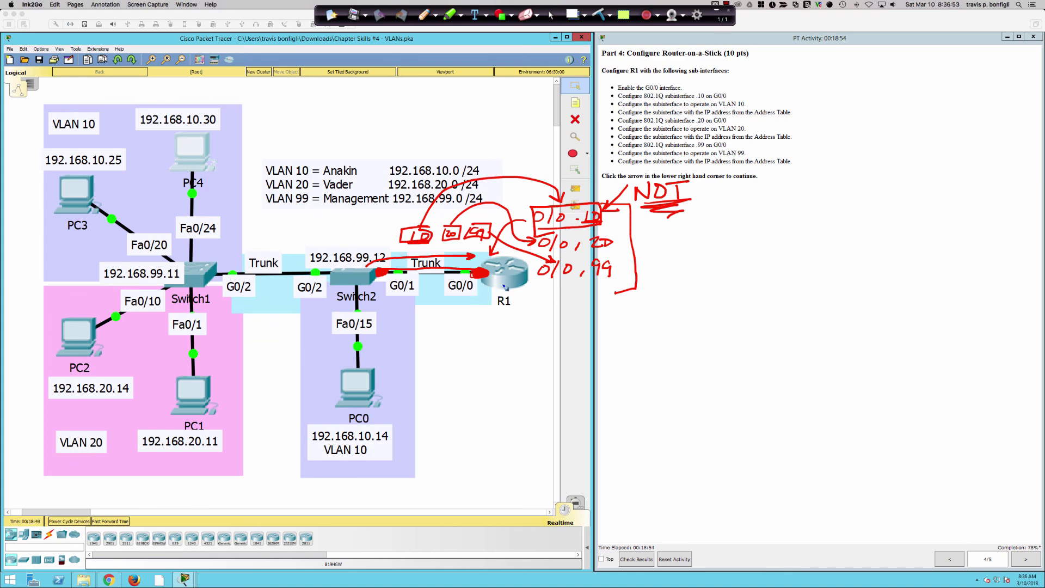
# - Clear the drawings, return to the normal cursor and reopen R1's command line to review the gi0/0.10 address command
pyautogui.click(602, 14)
pyautogui.click(551, 15)
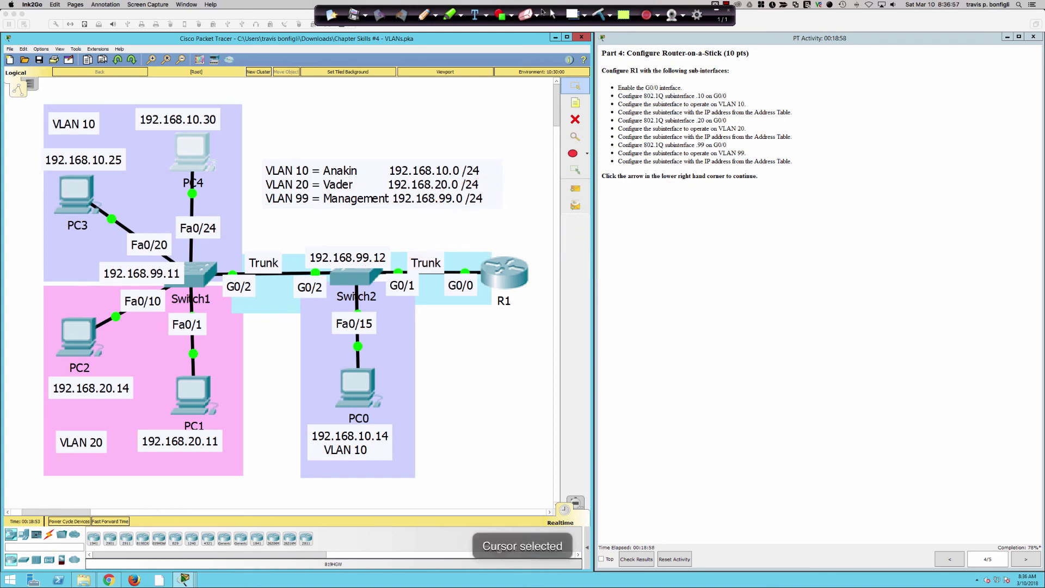
pyautogui.moveTo(490, 275); pyautogui.dragTo(474, 240)
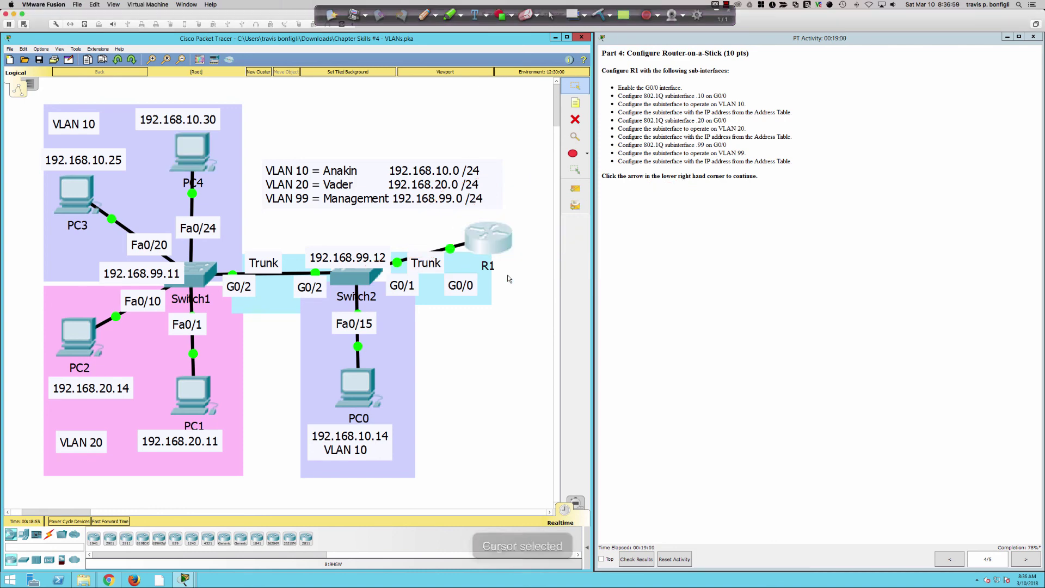
pyautogui.click(495, 238)
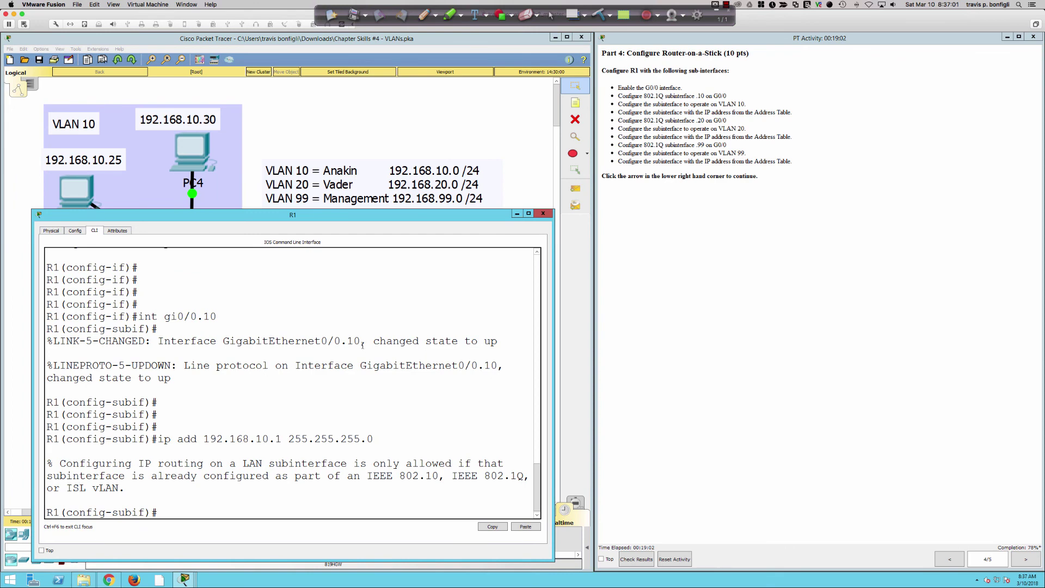
pyautogui.moveTo(178, 316); pyautogui.dragTo(218, 317)
pyautogui.moveTo(246, 437); pyautogui.dragTo(354, 439)
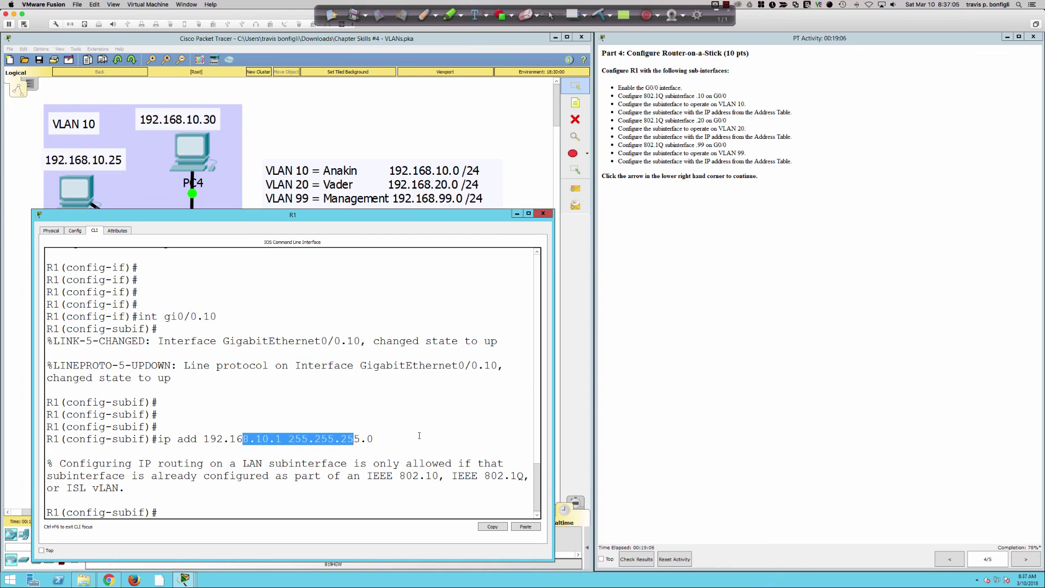
pyautogui.click(438, 435)
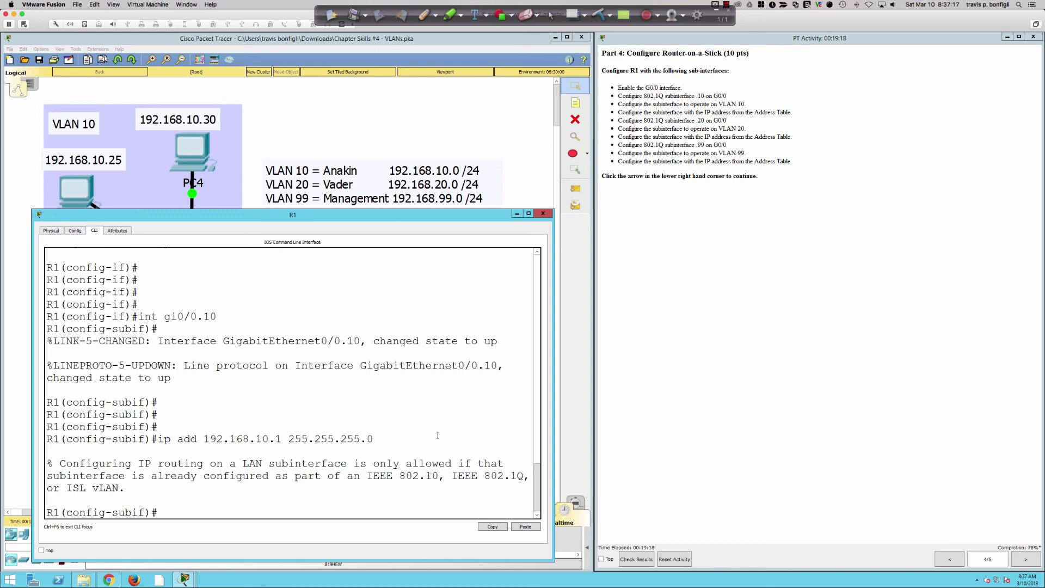
# - Set 802.1Q encapsulation for VLAN 10 on subinterface gi0/0.10
pyautogui.write('en')
pyautogui.press('Tab')
pyautogui.write('do')
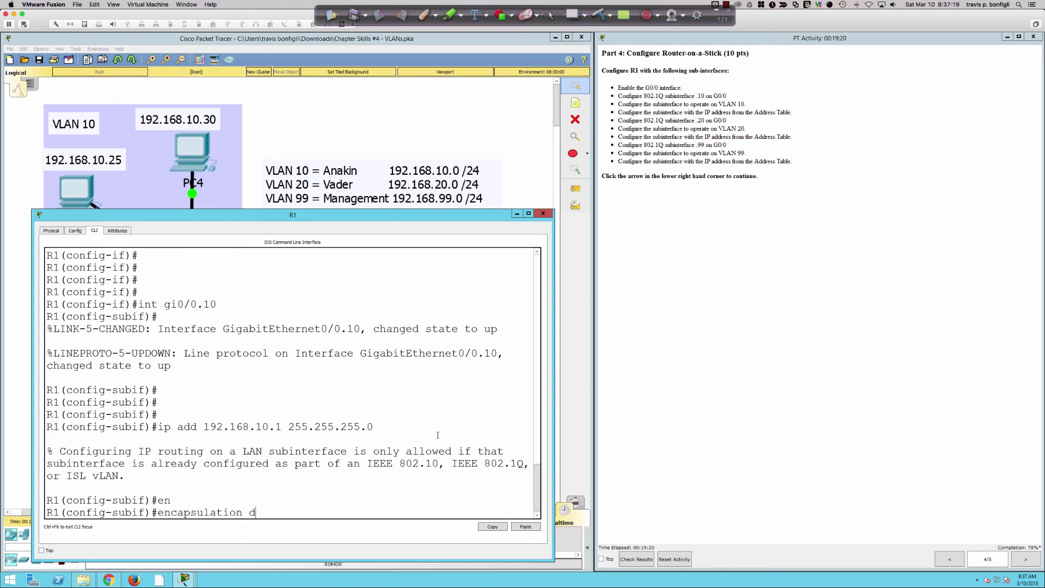
pyautogui.press('Tab')
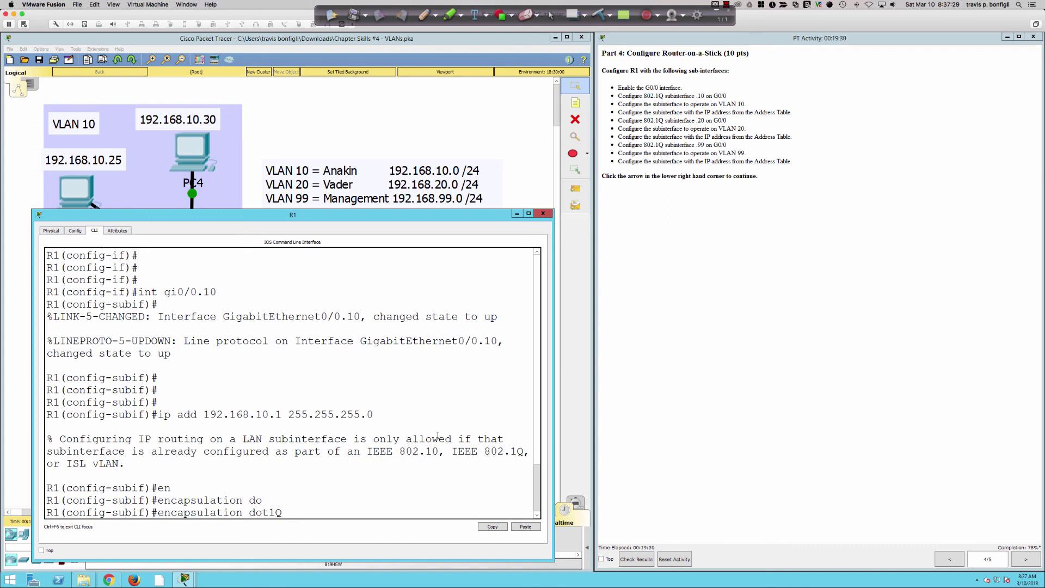
pyautogui.write('10')
pyautogui.moveTo(288, 512); pyautogui.dragTo(306, 515)
pyautogui.moveTo(197, 298); pyautogui.dragTo(169, 293)
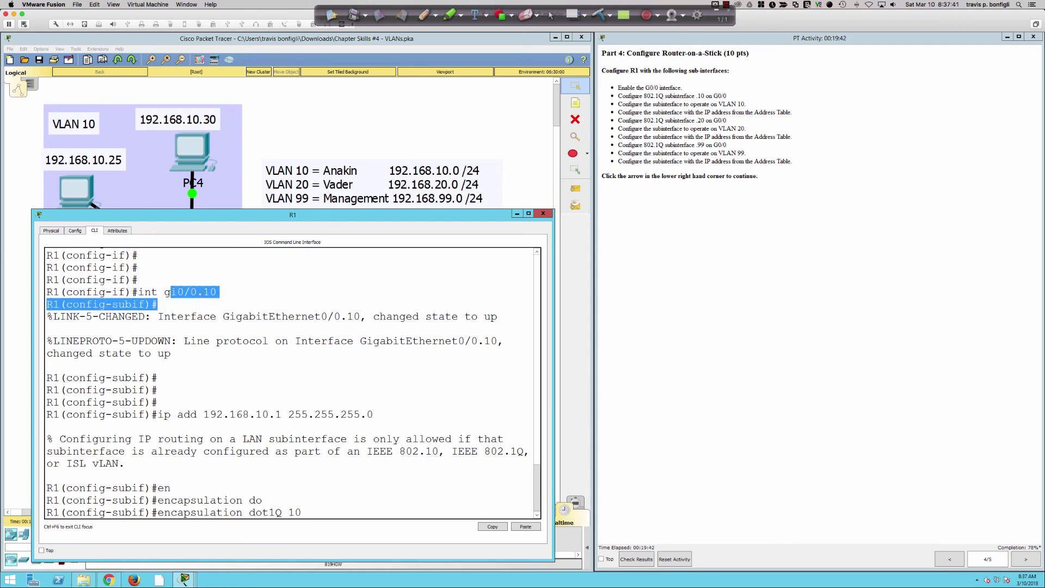
pyautogui.press('Return')
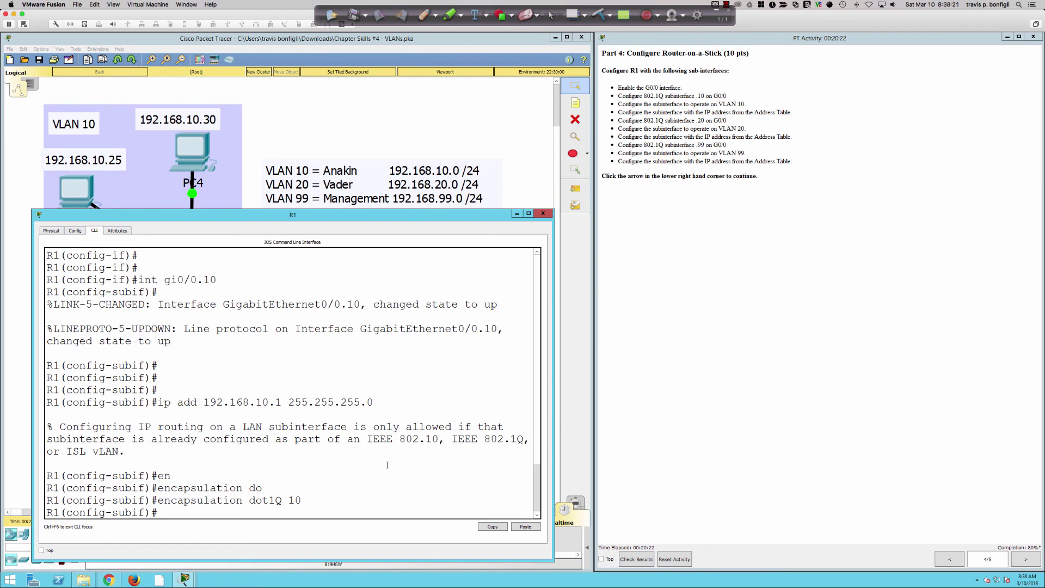
# - Create subinterface gi0/0.20 on R1
pyautogui.press('Return')
pyautogui.press('Return')
pyautogui.write('int gi')
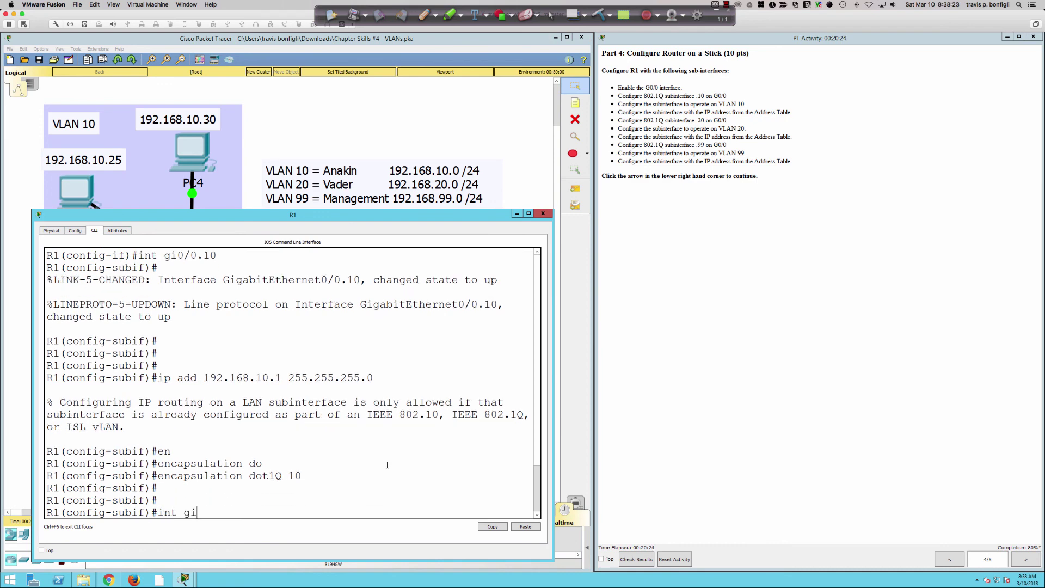
pyautogui.write('0/0/2')
pyautogui.press('BackSpace')
pyautogui.write('0/0.20')
pyautogui.press('Return')
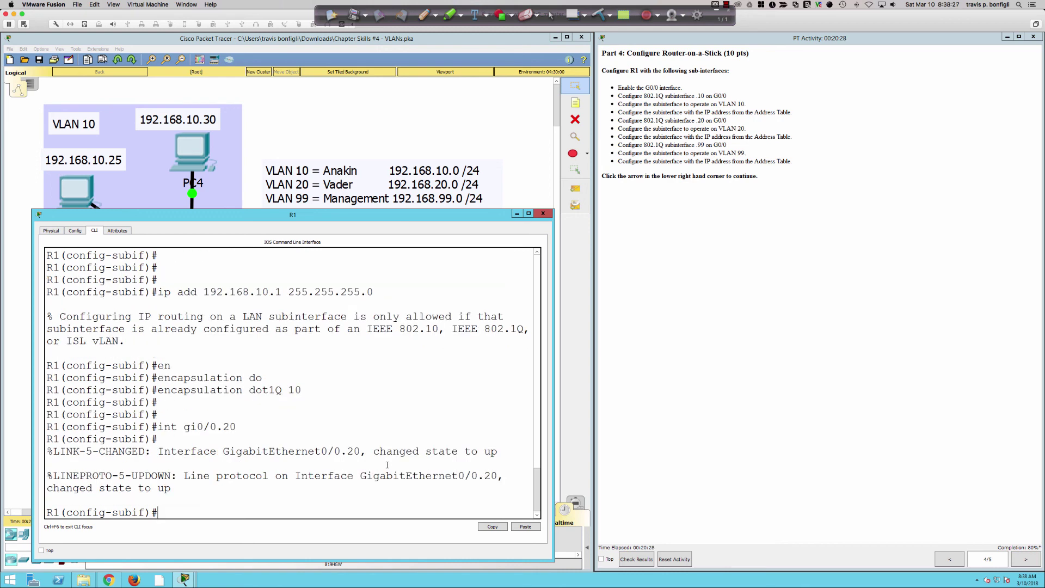
# - Set dot1Q encapsulation for VLAN 20 on gi0/0.20 and assign it 192.168.20.1 255.255.255.0
pyautogui.write('en')
pyautogui.press('Tab')
pyautogui.write('do')
pyautogui.press('Tab')
pyautogui.write('20')
pyautogui.press('Return')
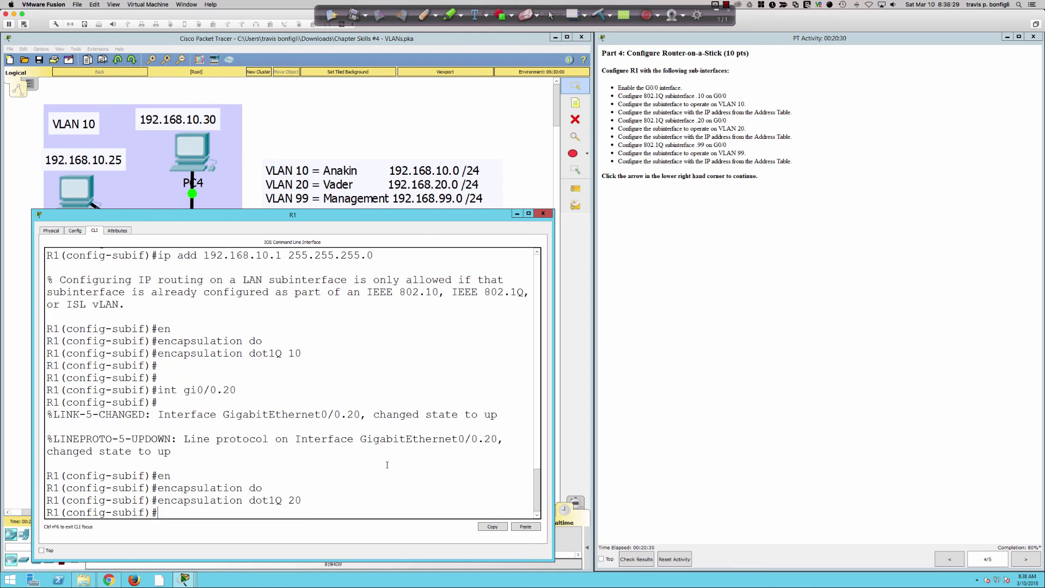
pyautogui.write('ip add 192.168.20.1 255.255.255.0')
pyautogui.press('Return')
# - Create subinterface gi0/0.99 on R1
pyautogui.write('int')
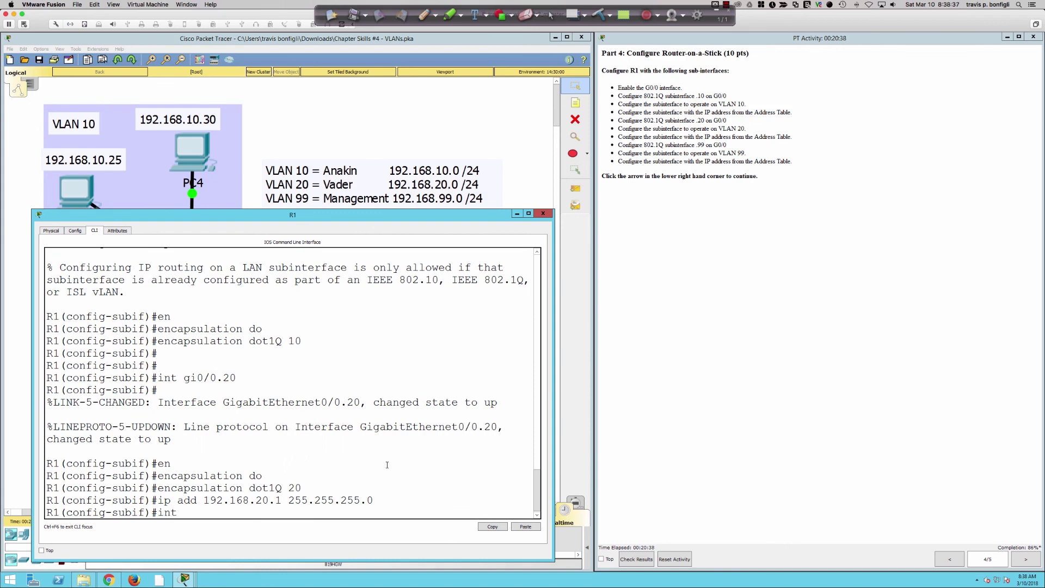
pyautogui.write(' gi0/0.99')
pyautogui.press('Return')
pyautogui.press('Return')
pyautogui.press('Return')
pyautogui.press('Return')
pyautogui.press('Return')
# - Set dot1Q encapsulation for VLAN 99 on gi0/0.99 and assign it 192.168.99.1 255.255.255.0
pyautogui.write('en')
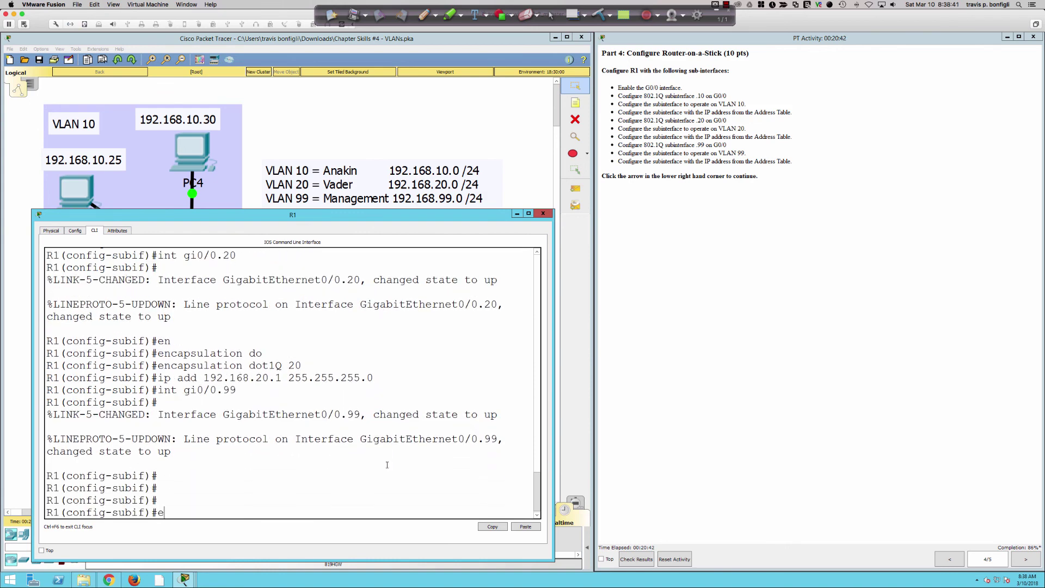
pyautogui.press('Tab')
pyautogui.write('do')
pyautogui.press('Tab')
pyautogui.write('99')
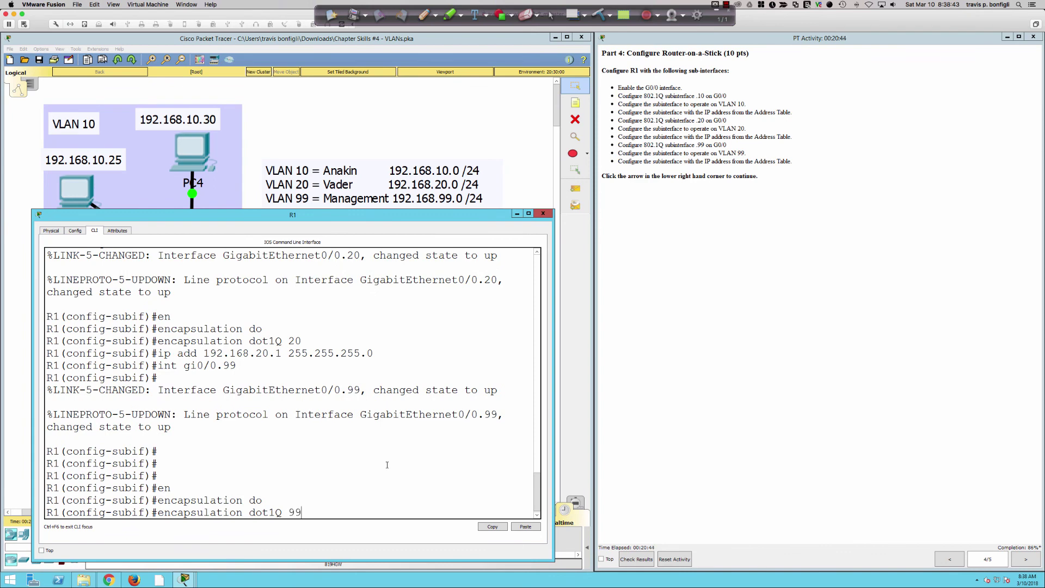
pyautogui.press('Return')
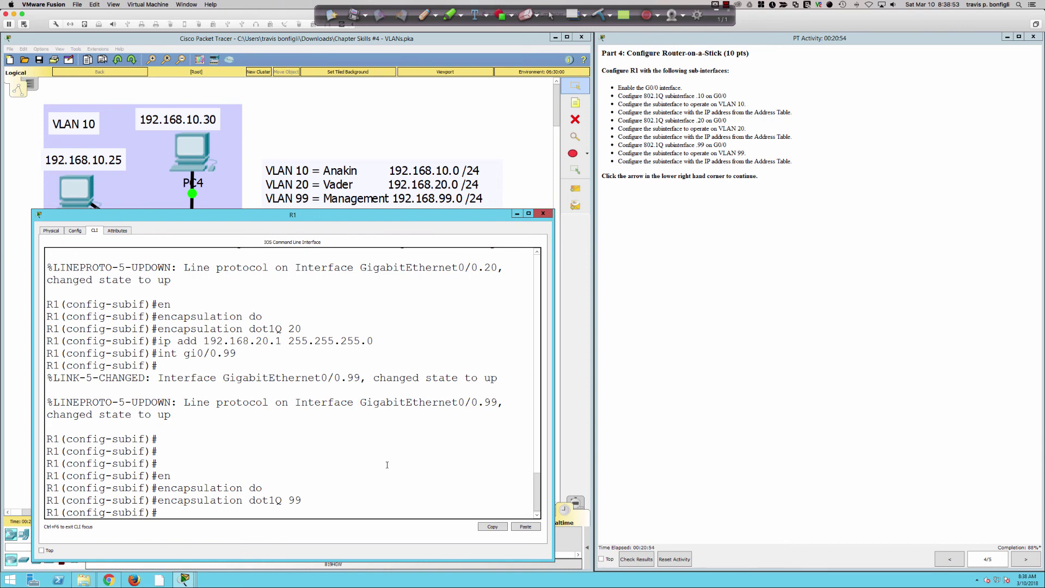
pyautogui.write('ip add 192.168.99.1 255.255.255.0')
pyautogui.press('Return')
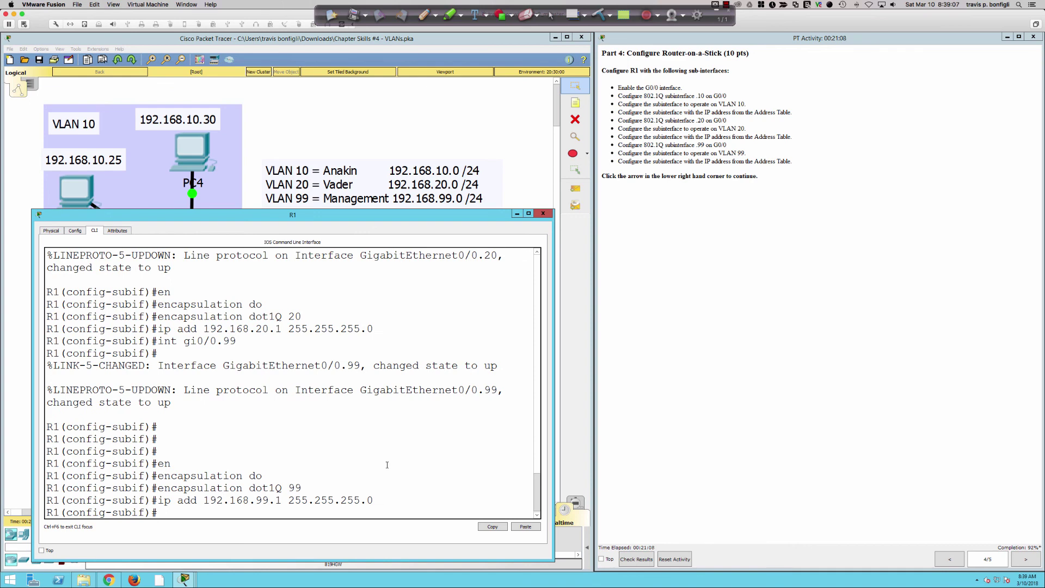
# - Show R1's running configuration and examine the encapsulation and IP address of each g0/0 subinterface
pyautogui.press('Return')
pyautogui.press('Return')
pyautogui.press('Return')
pyautogui.write('do sh ru')
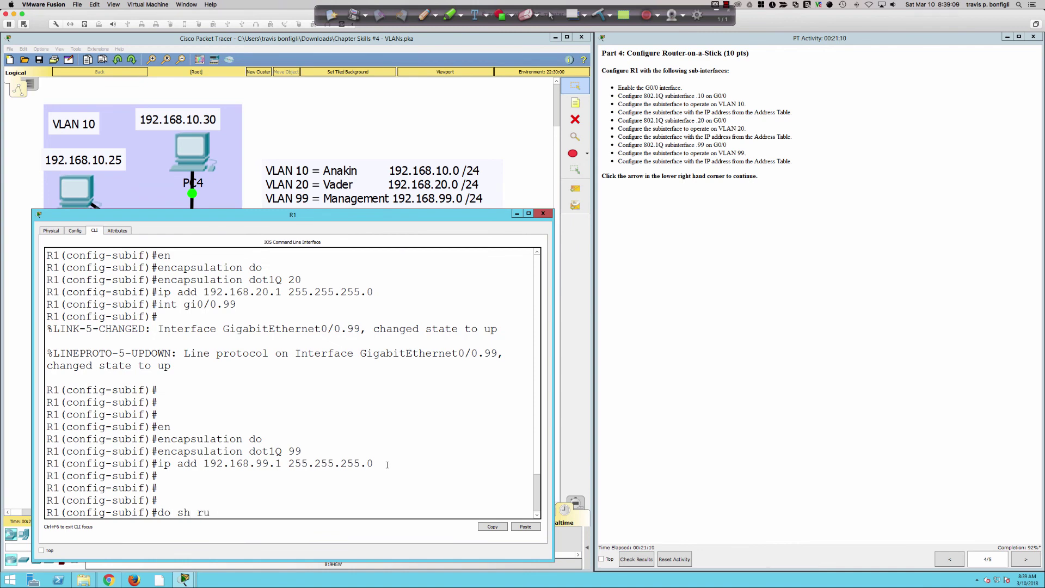
pyautogui.press('Return')
pyautogui.press('space')
pyautogui.press('space')
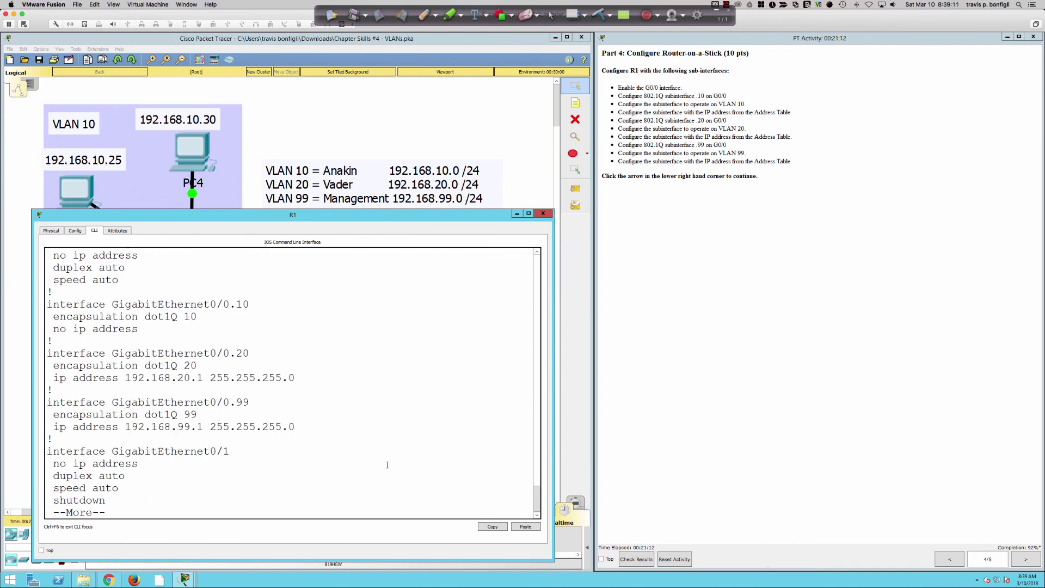
pyautogui.press('Return')
pyautogui.press('Return')
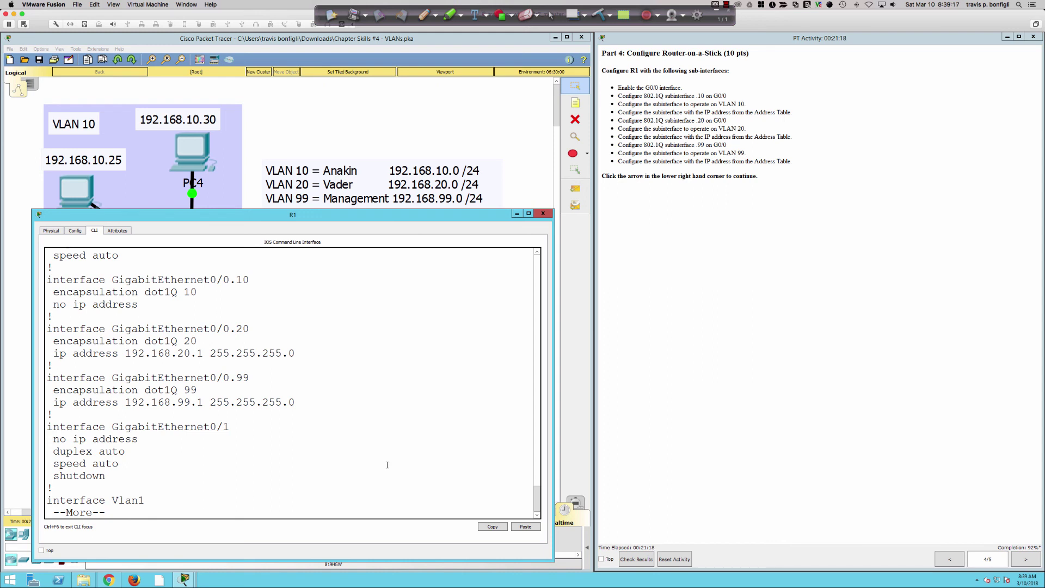
# - Assign IP address 192.168.10.1 255.255.255.0 to subinterface gi0/0.10 on R1
pyautogui.write('q')
pyautogui.write('int ')
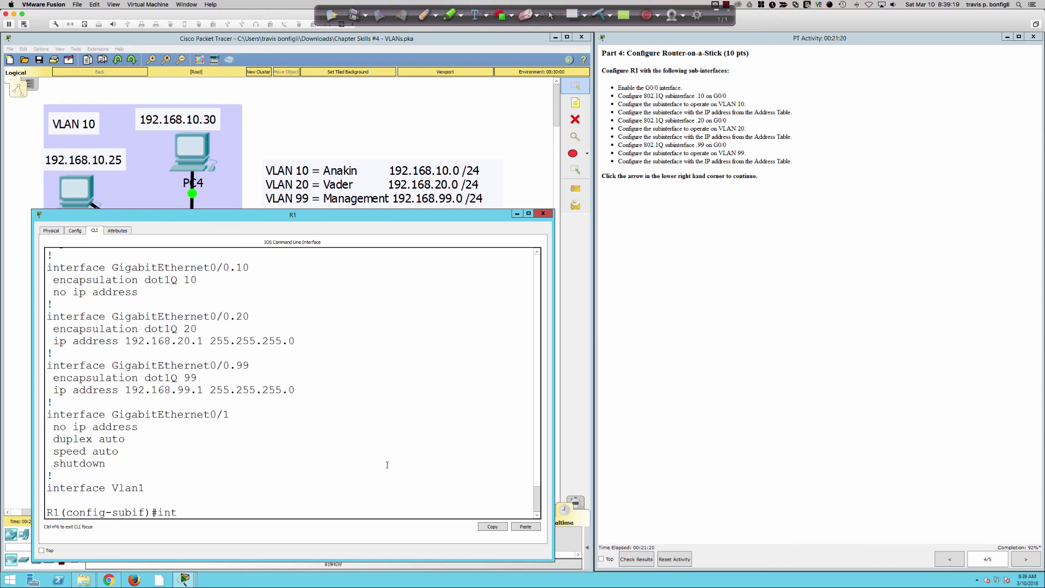
pyautogui.write('gi0/0.10')
pyautogui.press('Return')
pyautogui.write('ip add 192.168.99.1 255.255.255.0')
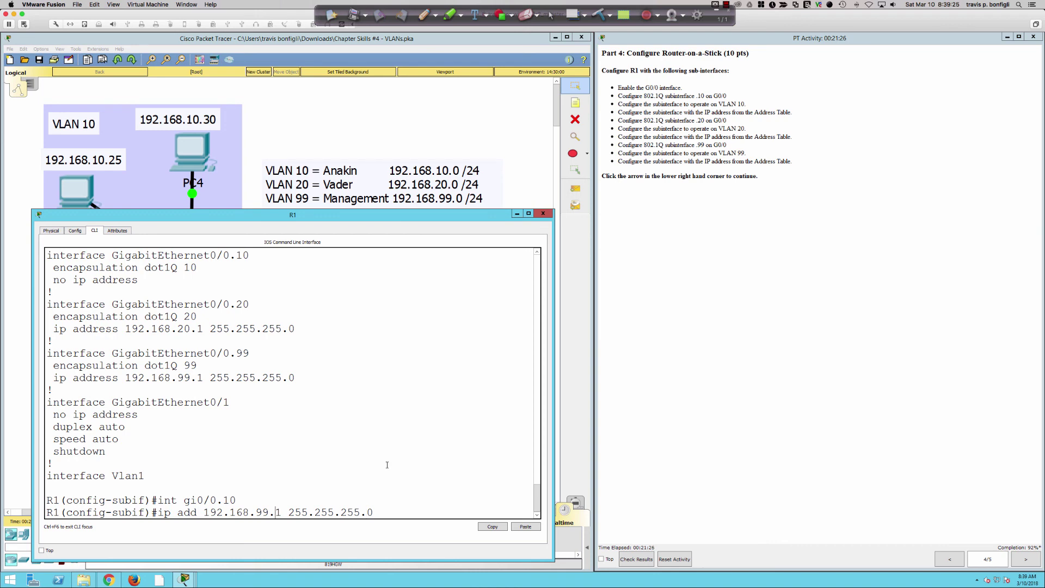
pyautogui.press('BackSpace')
pyautogui.press('BackSpace')
pyautogui.press('BackSpace')
pyautogui.write('10.')
pyautogui.press('Return')
# - Review the g0/0 subinterfaces in R1's running configuration, and show the brief IP interface summary
pyautogui.write('do sh run')
pyautogui.press('Return')
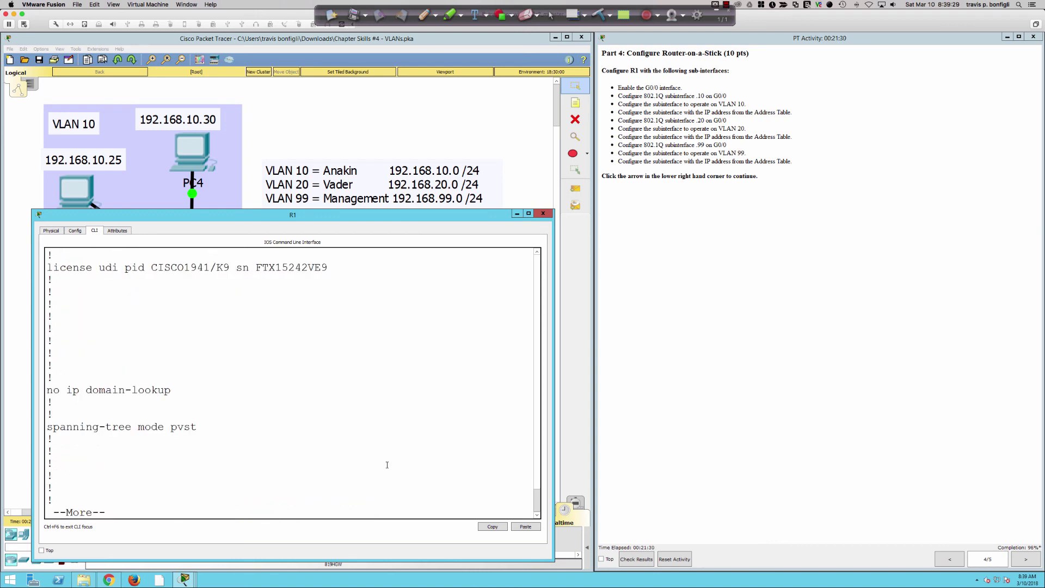
pyautogui.press('space')
pyautogui.press('Return')
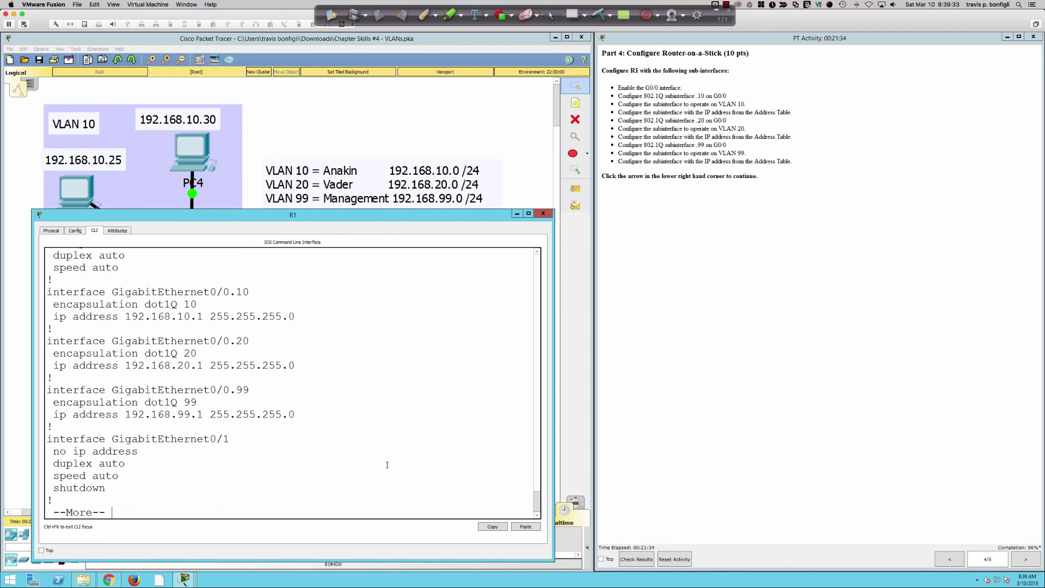
pyautogui.press('Return')
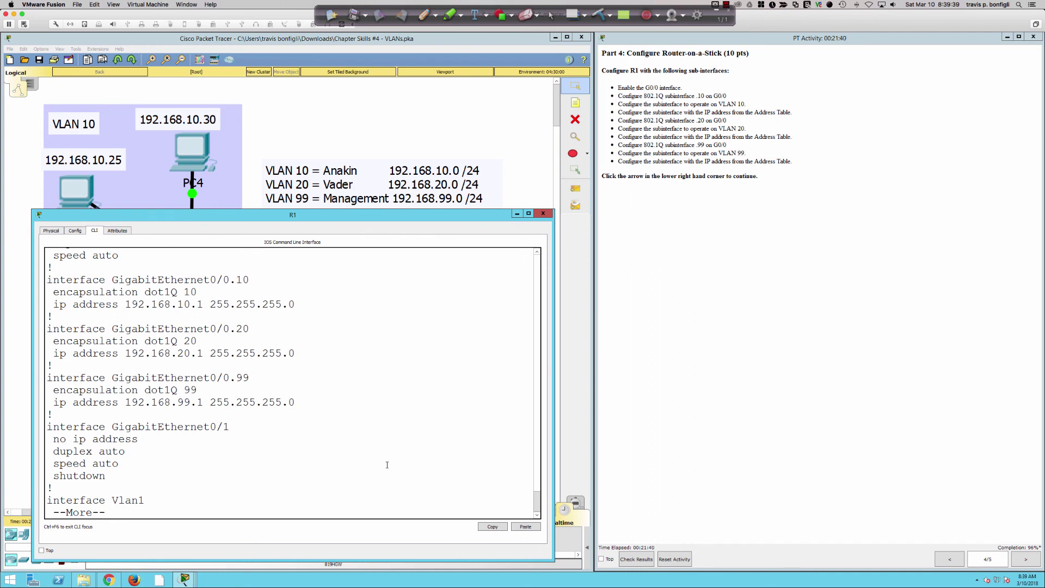
pyautogui.write('q')
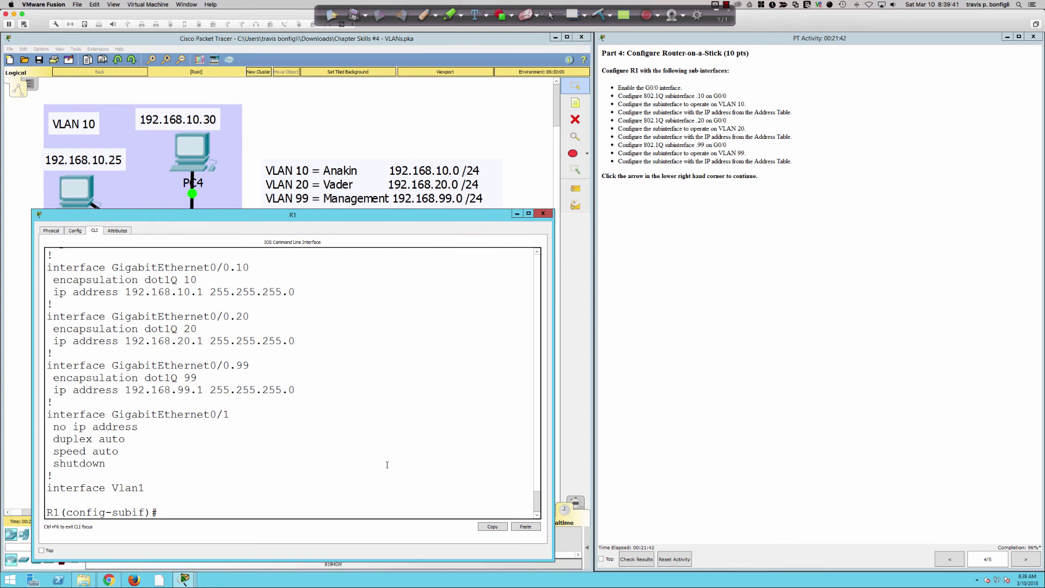
pyautogui.write('do sh ip int bri')
pyautogui.press('Return')
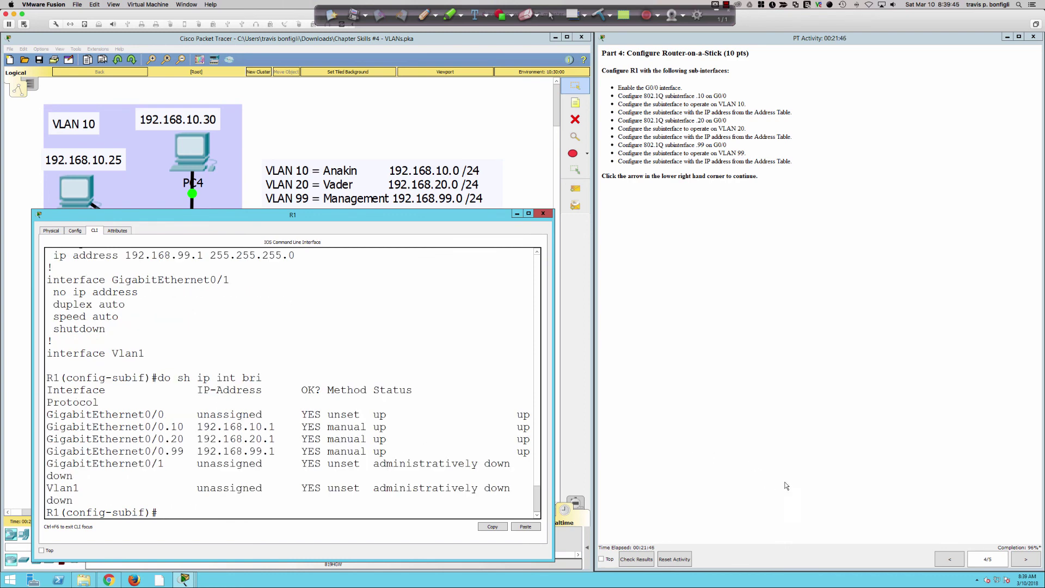
# - Advance the activity instructions to Part 5 and ping PC3 at 192.168.10.25 from PC4's command prompt
pyautogui.click(1024, 561)
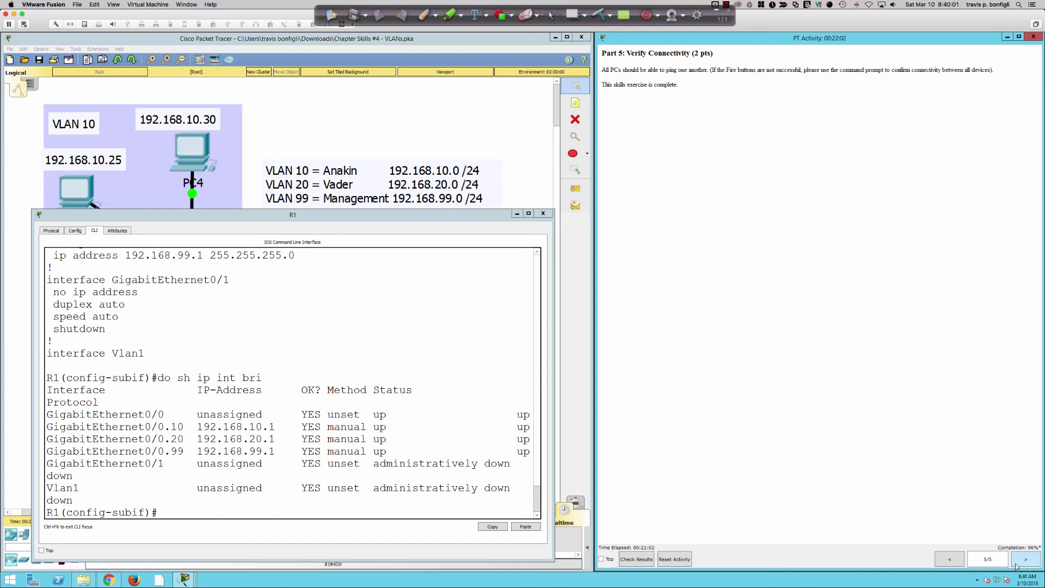
pyautogui.click(543, 212)
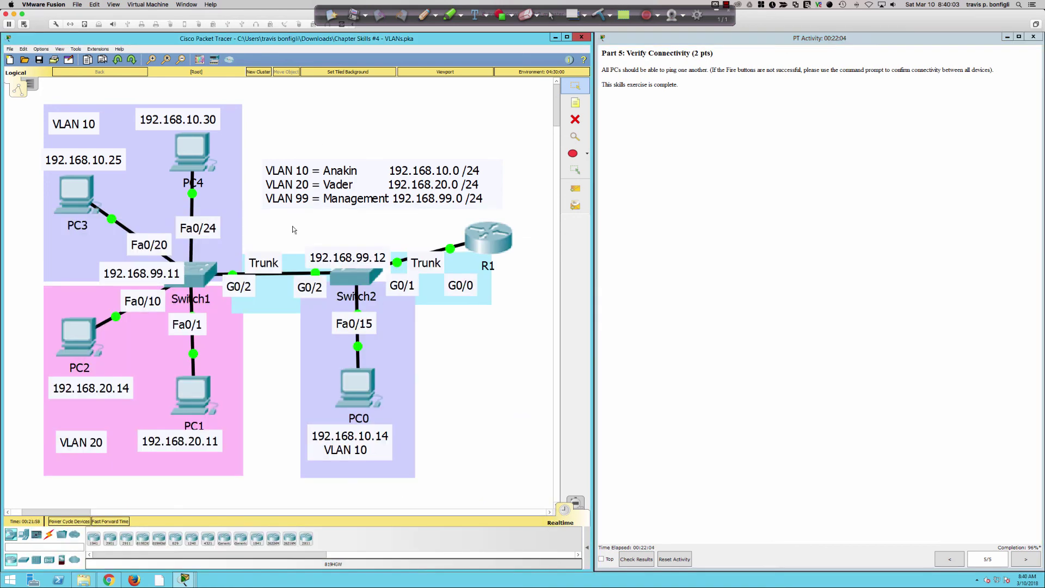
pyautogui.click(190, 150)
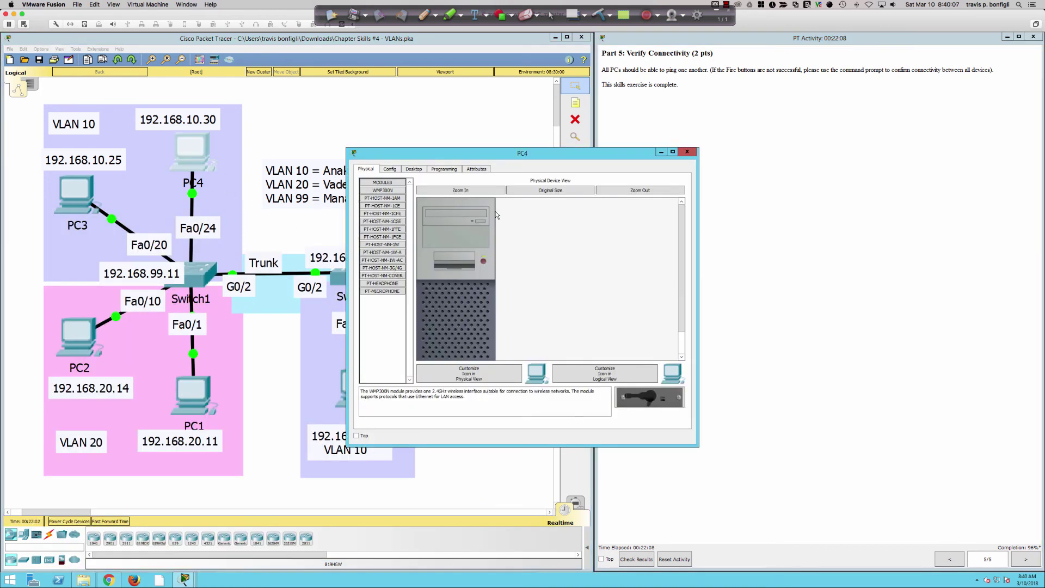
pyautogui.click(414, 169)
pyautogui.click(582, 200)
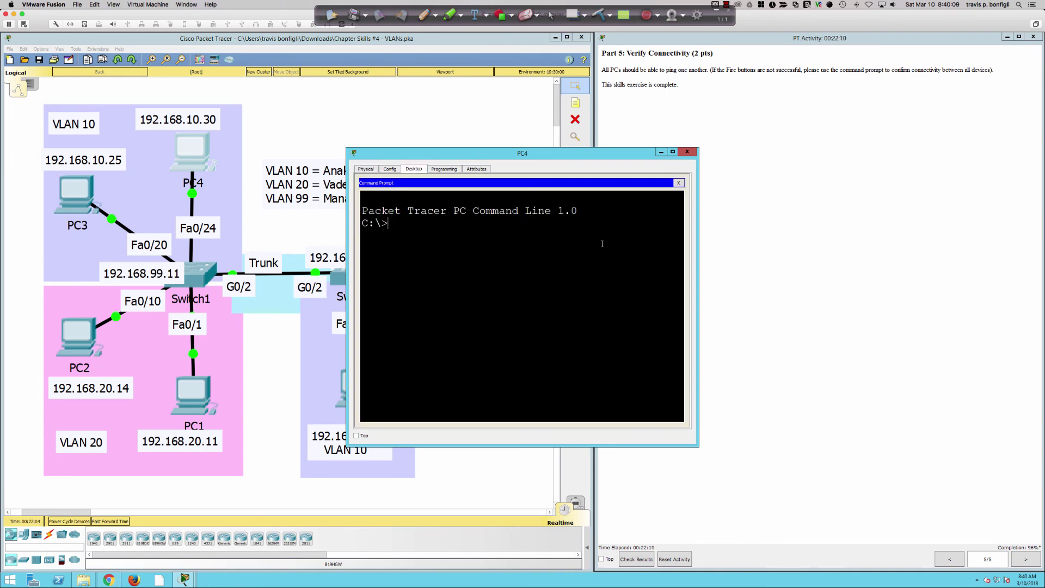
pyautogui.write('ping 192.168.10.25')
pyautogui.press('Return')
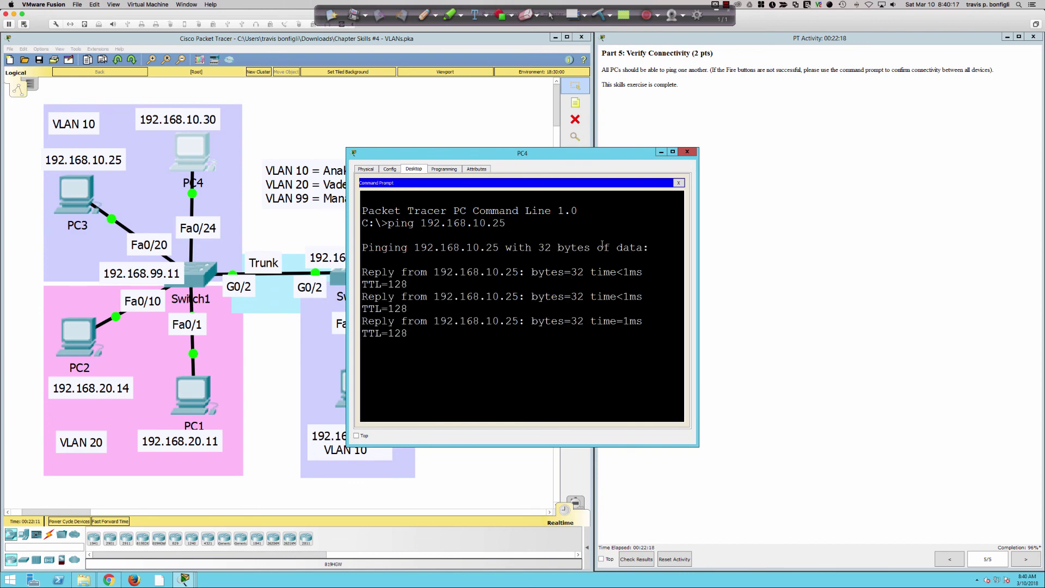
pyautogui.press('Return')
pyautogui.press('Return')
pyautogui.press('Return')
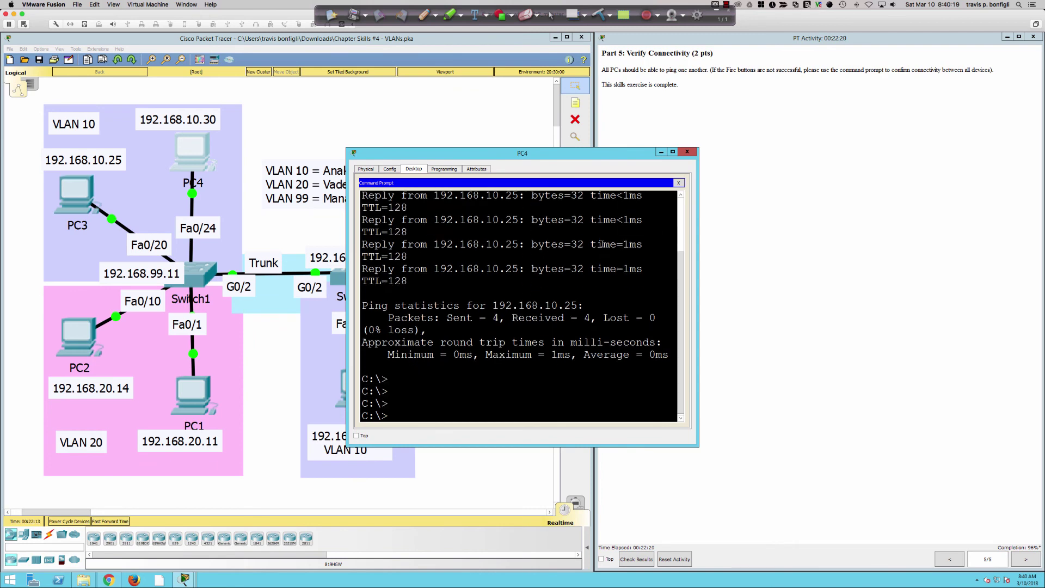
# - Ping PC2 at 192.168.20.14 from PC4 to test inter-VLAN connectivity
pyautogui.press('Up')
pyautogui.press('BackSpace')
pyautogui.press('BackSpace')
pyautogui.press('BackSpace')
pyautogui.press('BackSpace')
pyautogui.press('BackSpace')
pyautogui.write('20.14')
pyautogui.press('Return')
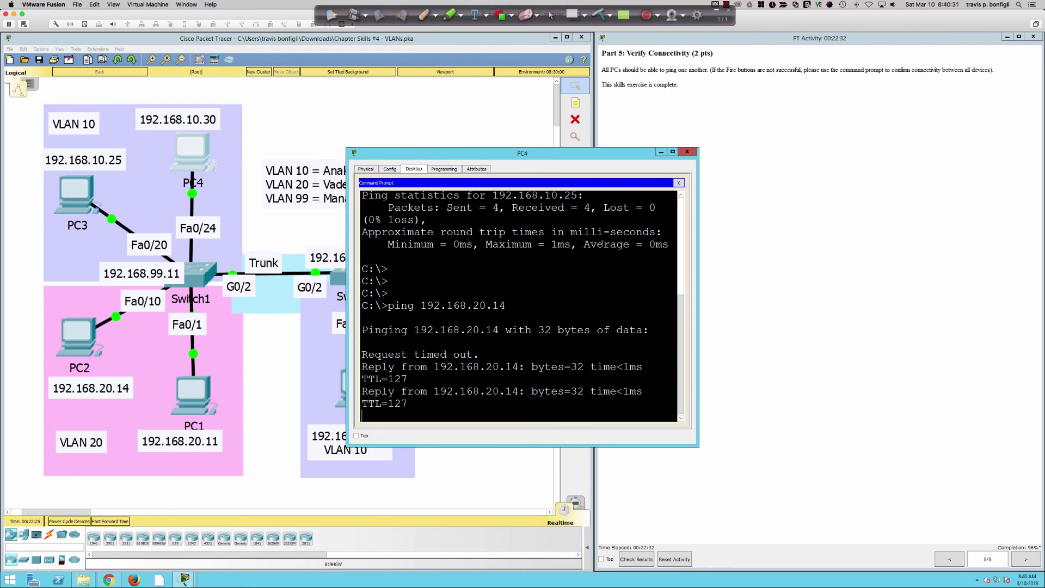
# - Ping PC1 at 192.168.20.11 from PC4 and move the PC4 window clear of the topology
pyautogui.write('ping 192.168.20.11')
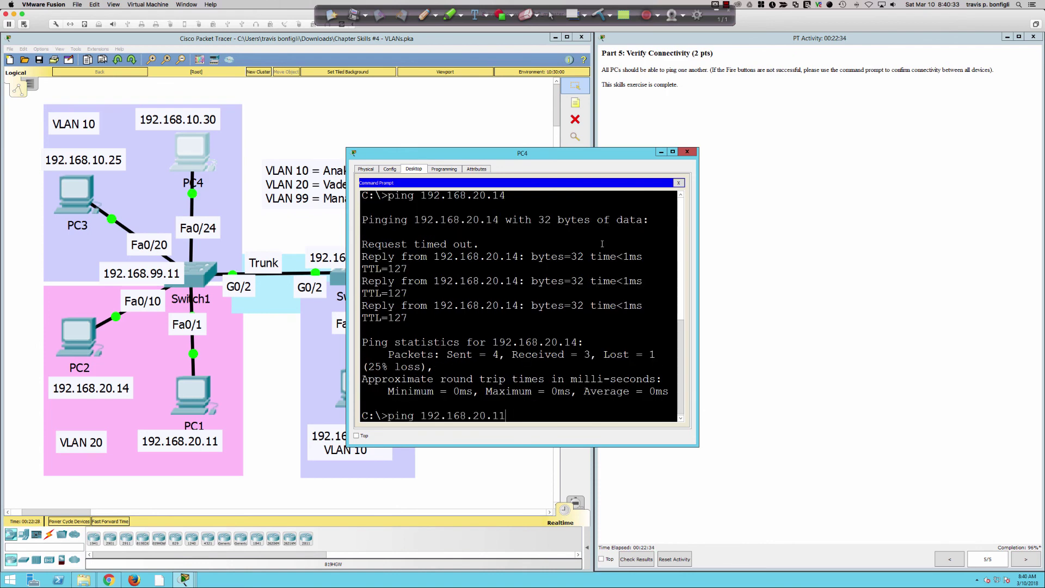
pyautogui.press('Return')
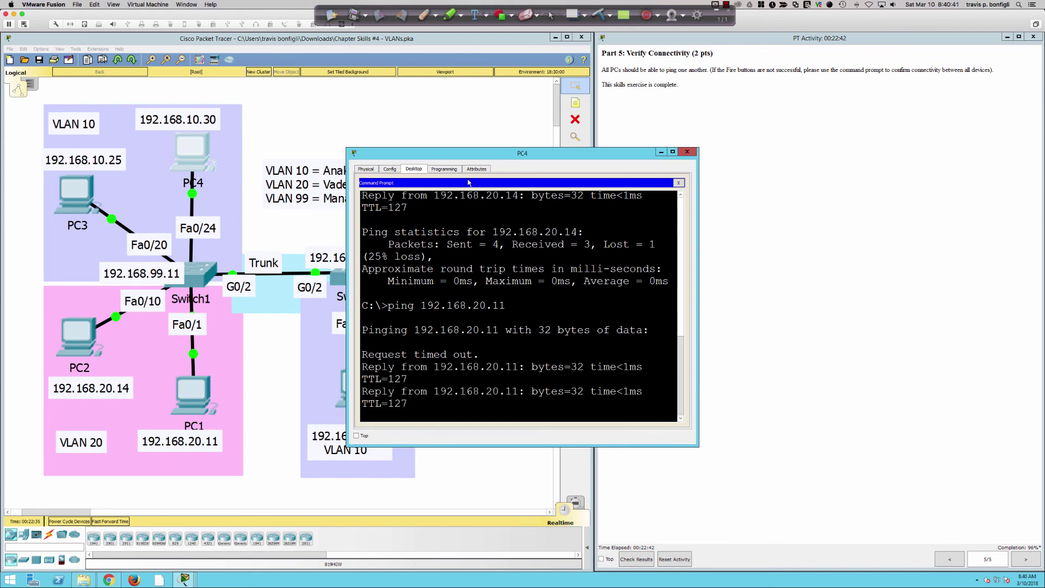
pyautogui.moveTo(433, 156); pyautogui.dragTo(605, 228)
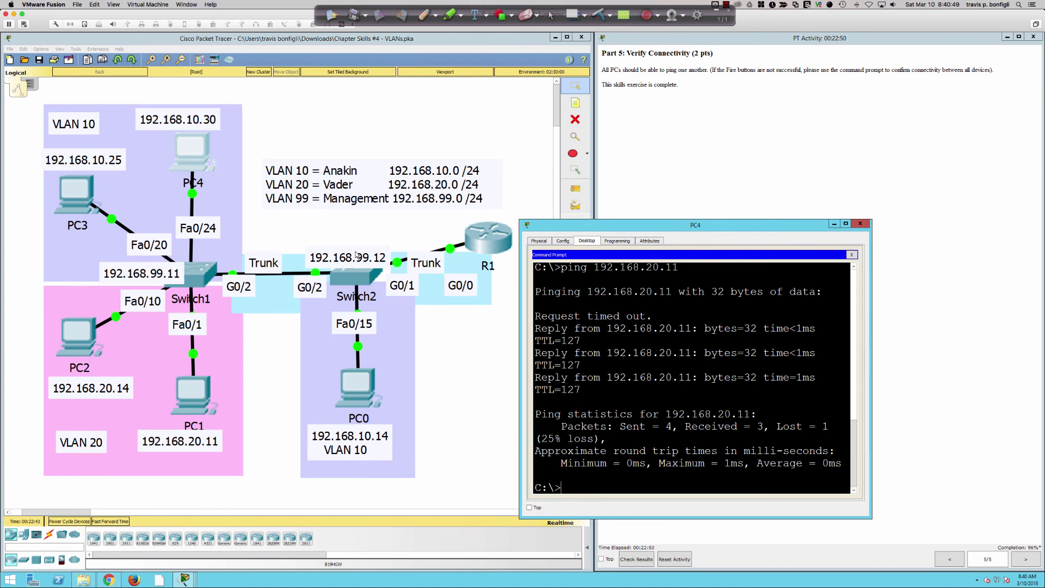
# - Show Switch2's running configuration and examine the access VLAN and shutdown settings of its FastEthernet ports
pyautogui.click(353, 282)
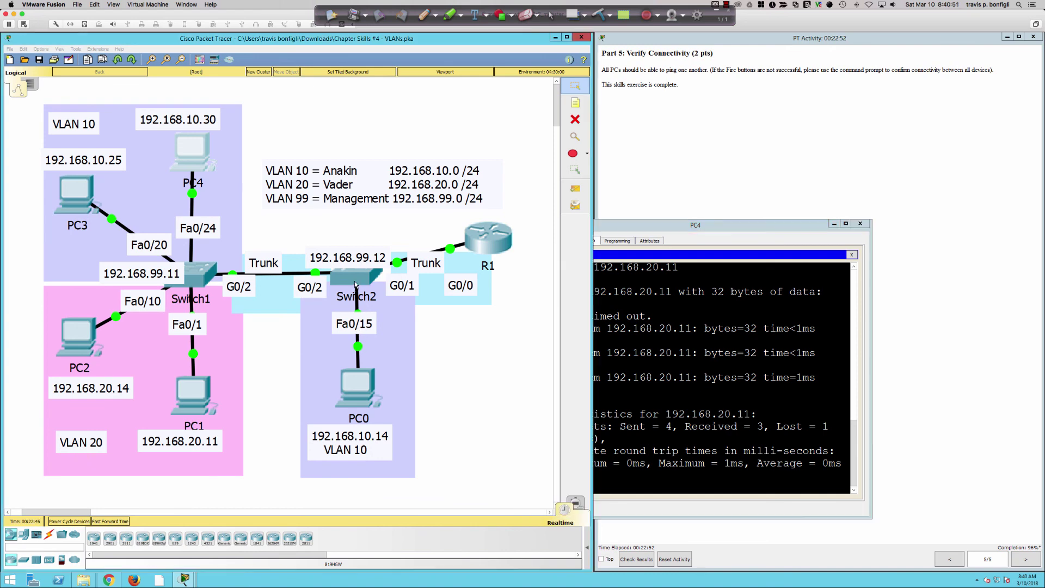
pyautogui.press('Return')
pyautogui.press('Return')
pyautogui.press('Return')
pyautogui.write('do sh run')
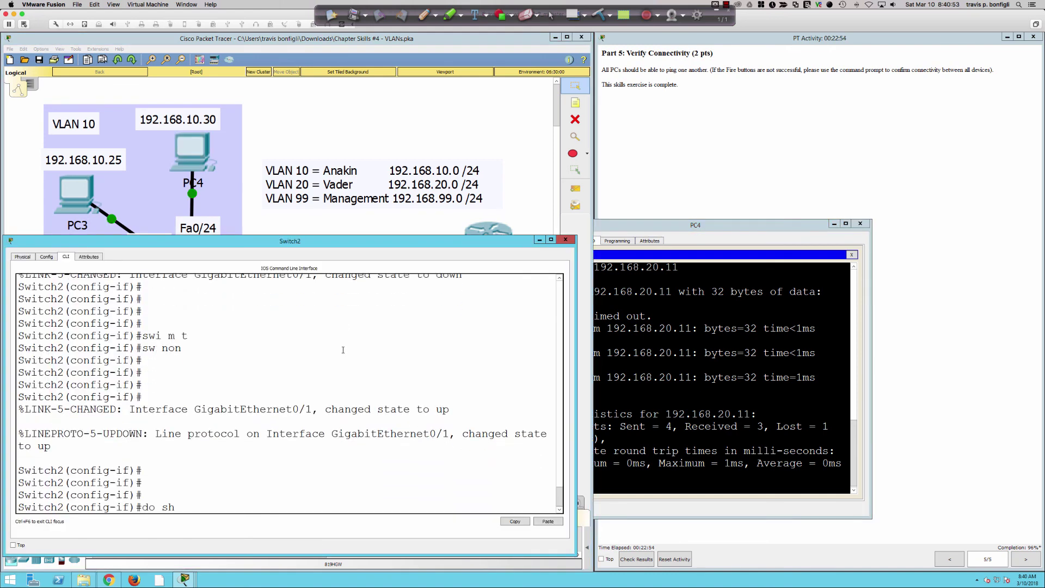
pyautogui.press('Return')
pyautogui.press('space')
pyautogui.press('space')
pyautogui.press('space')
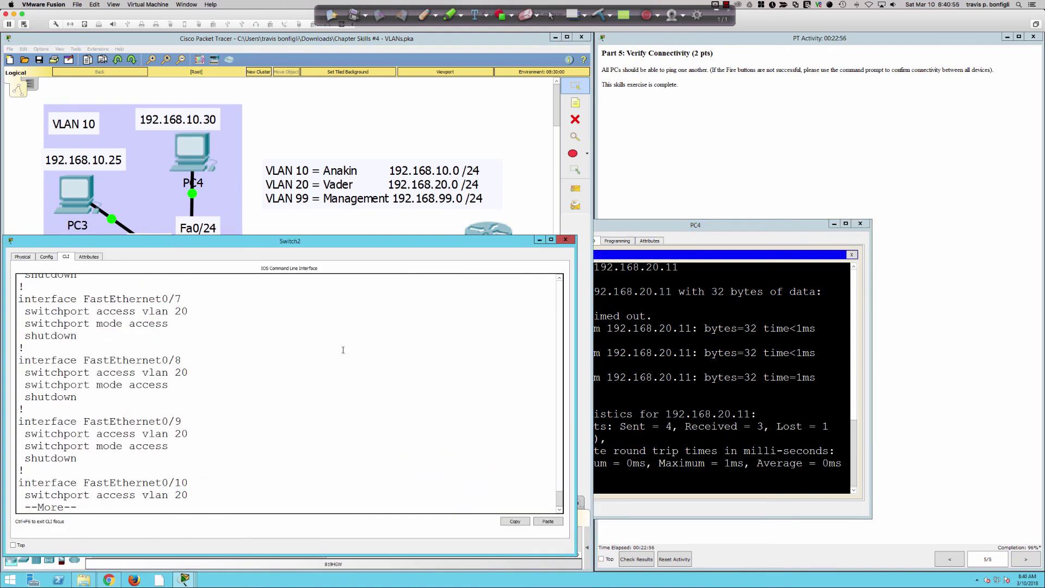
pyautogui.scroll(2, 343, 350)
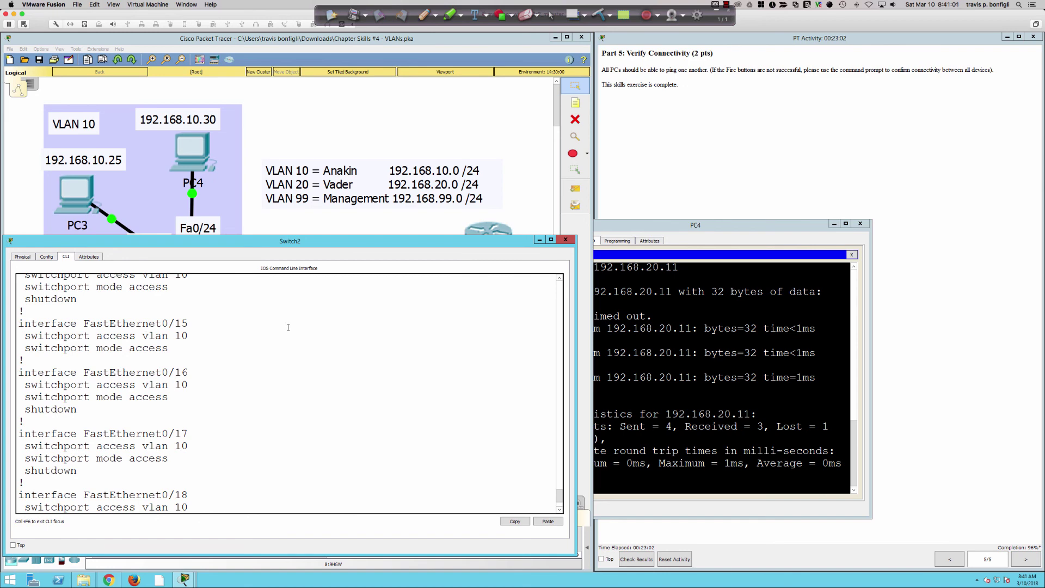
pyautogui.scroll(-2, 289, 328)
# - Ping PC0 at 192.168.10.14 from PC4's command prompt
pyautogui.click(643, 308)
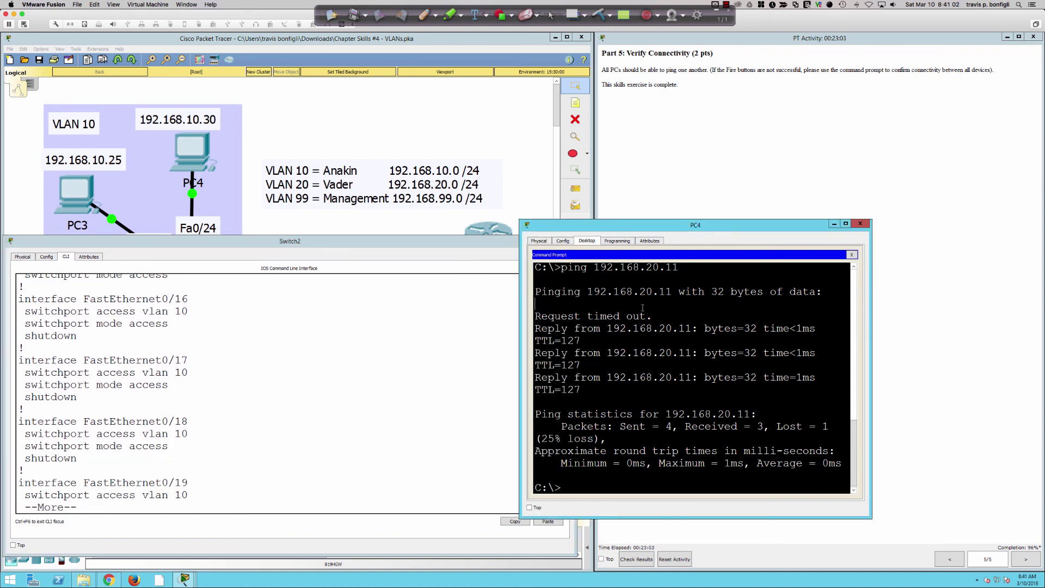
pyautogui.click(428, 219)
pyautogui.click(692, 309)
pyautogui.write('p')
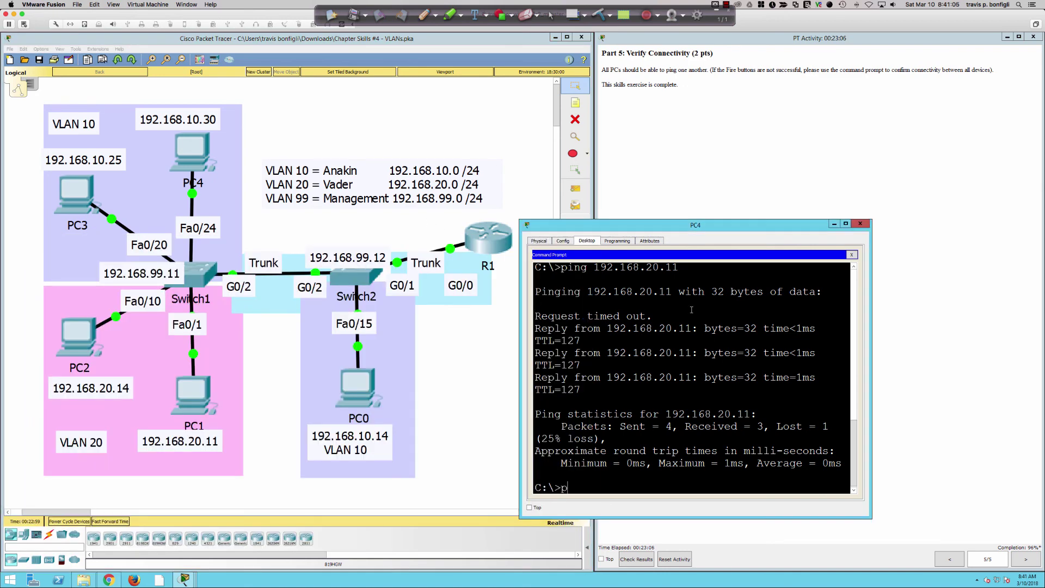
pyautogui.write('ing 192.168.10.14')
pyautogui.press('Return')
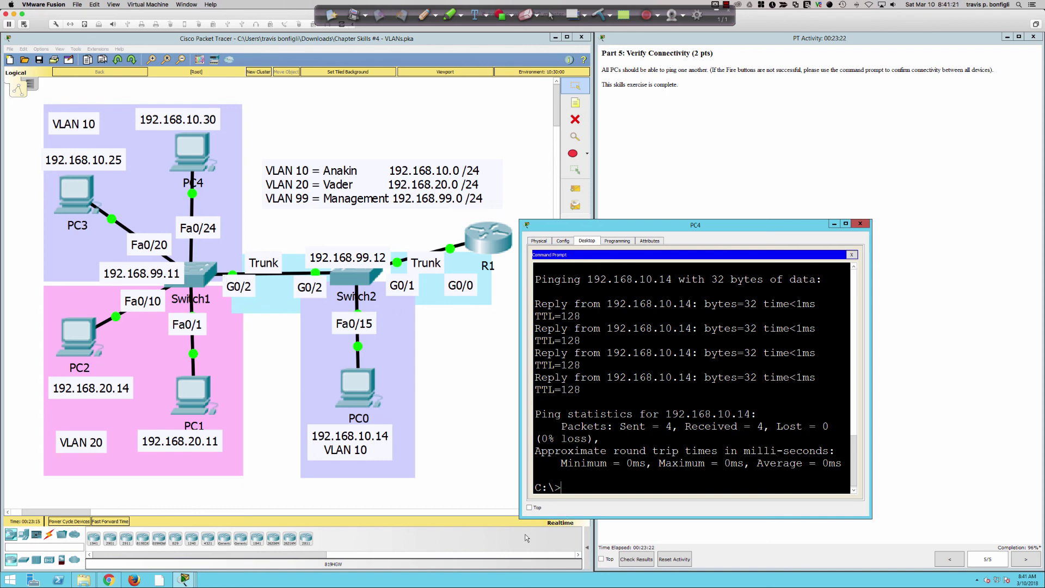
# - Check the activity results and examine the assessment items for errors, then return to the topology with the instructions beside it
pyautogui.click(646, 559)
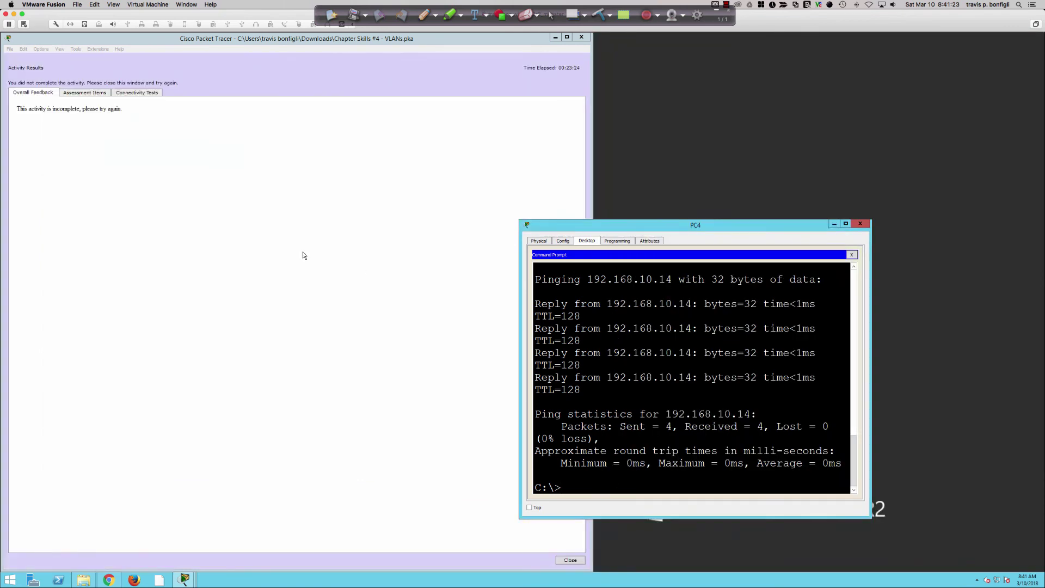
pyautogui.click(85, 92)
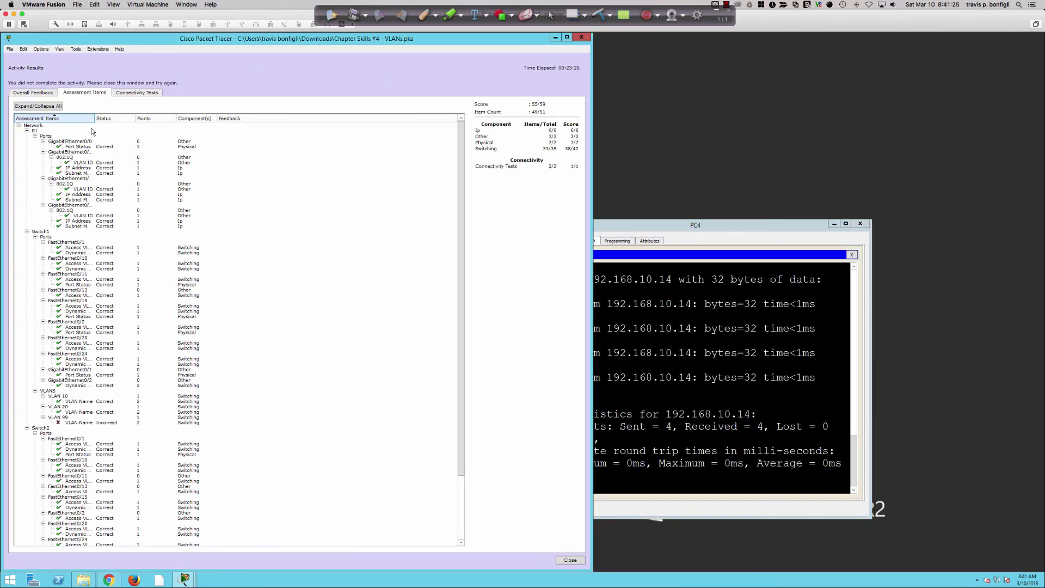
pyautogui.scroll(-1, 131, 264)
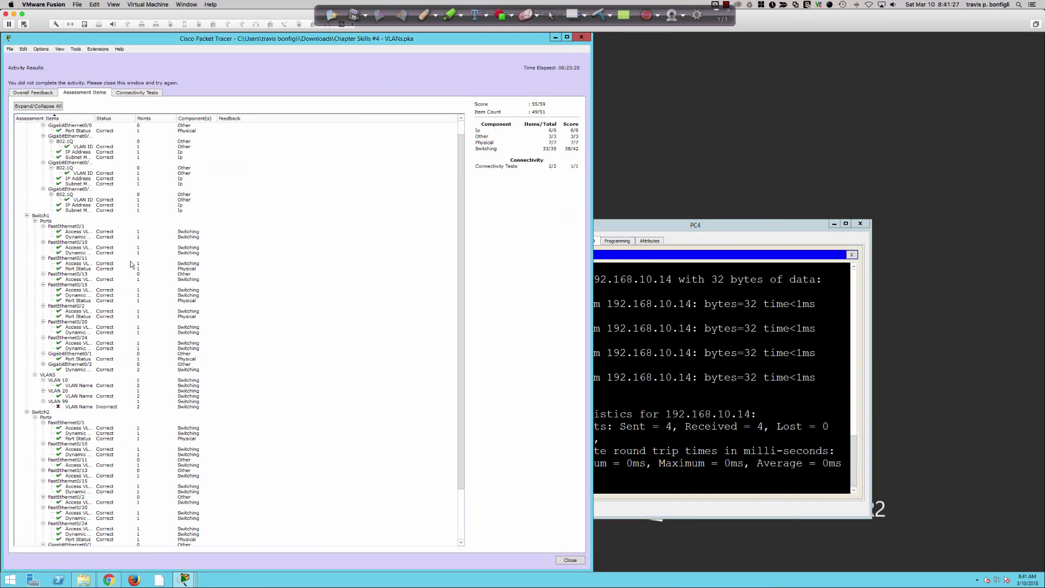
pyautogui.scroll(-3, 130, 264)
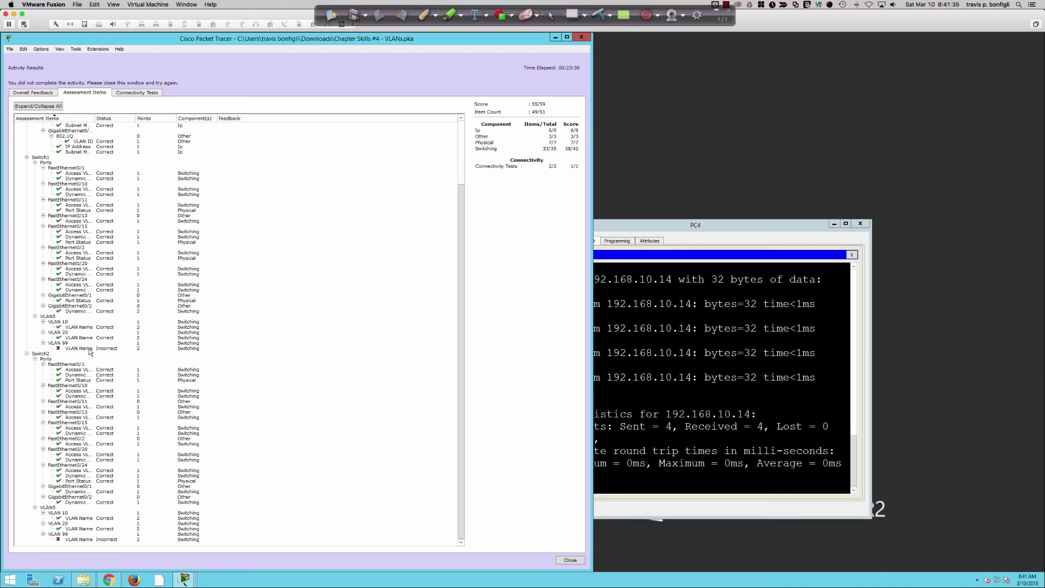
pyautogui.click(30, 93)
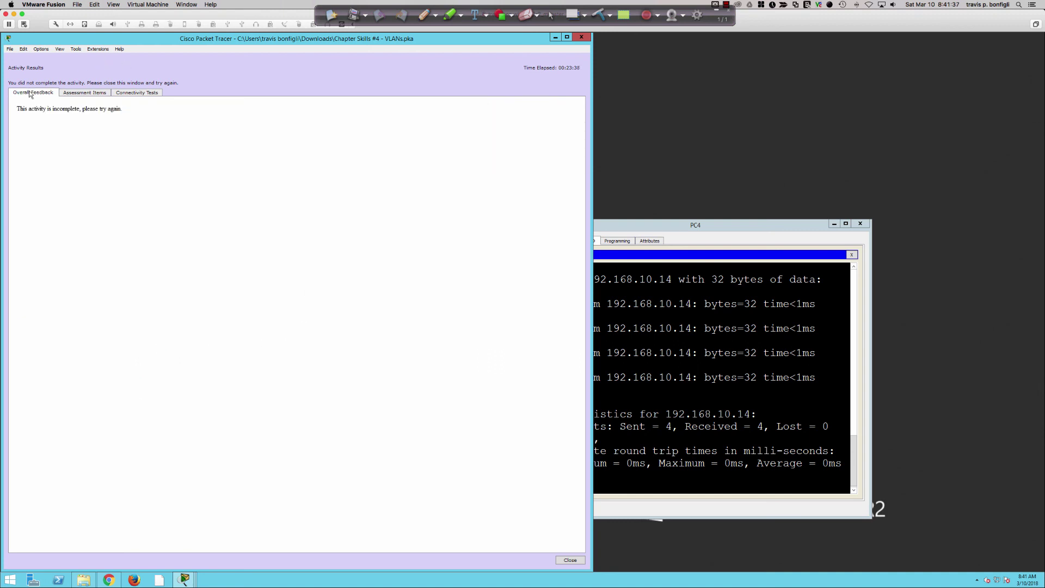
pyautogui.click(572, 560)
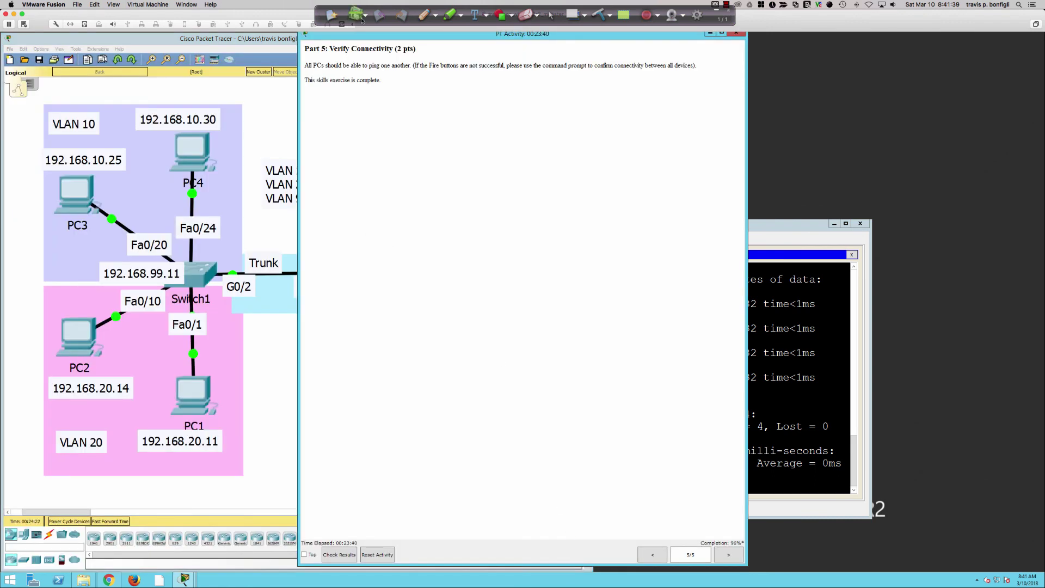
pyautogui.moveTo(362, 35); pyautogui.dragTo(660, 41)
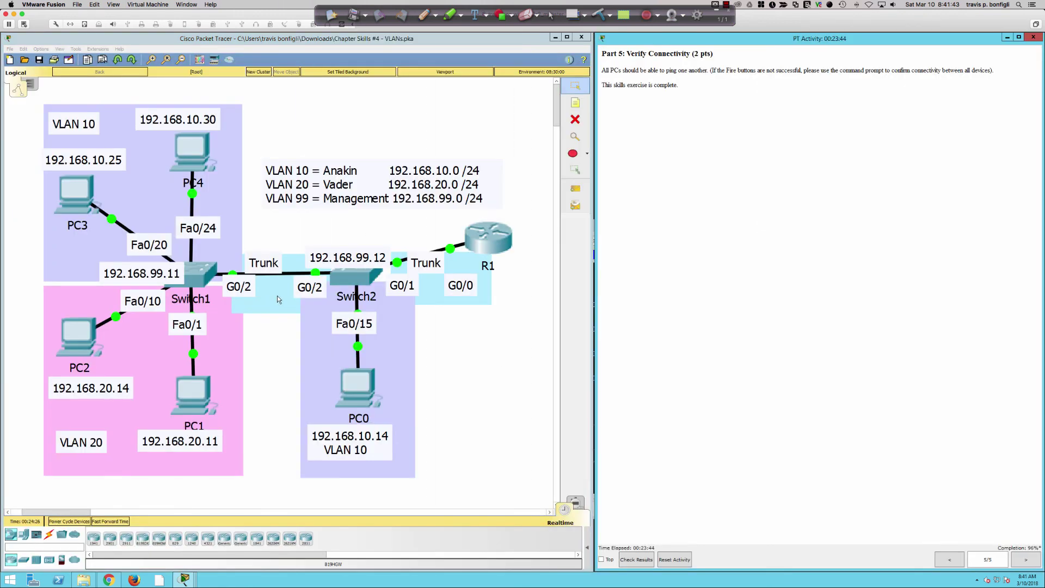
# - Open Switch1's command line and enter global configuration mode
pyautogui.click(193, 272)
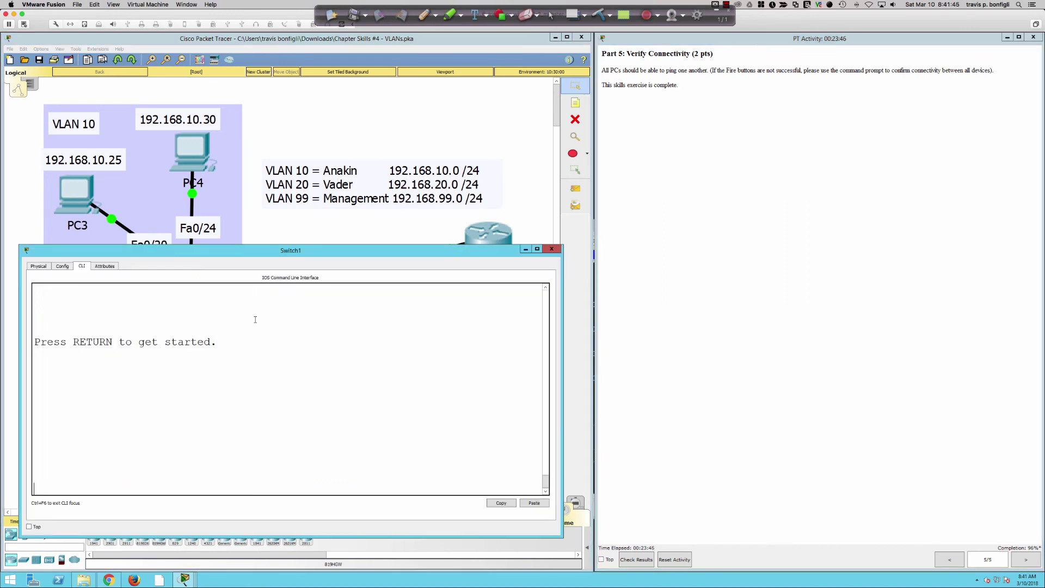
pyautogui.press('Return')
pyautogui.press('Return')
pyautogui.press('Return')
pyautogui.press('Return')
pyautogui.write('en')
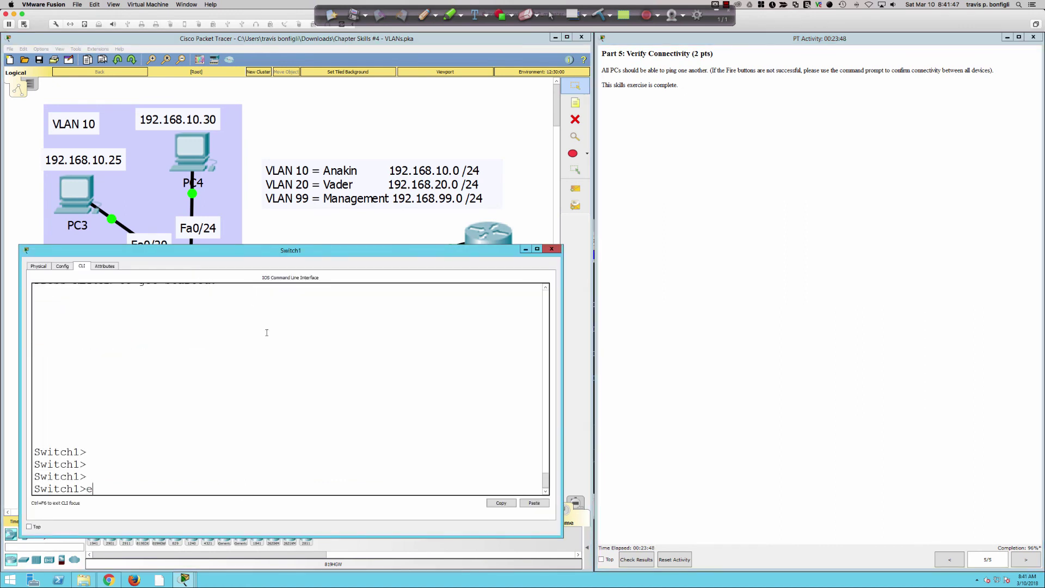
pyautogui.press('Return')
pyautogui.write('conf t')
pyautogui.press('Return')
# - Name VLAN 99 Management on Switch1 and return to privileged EXEC mode
pyautogui.write('vlan')
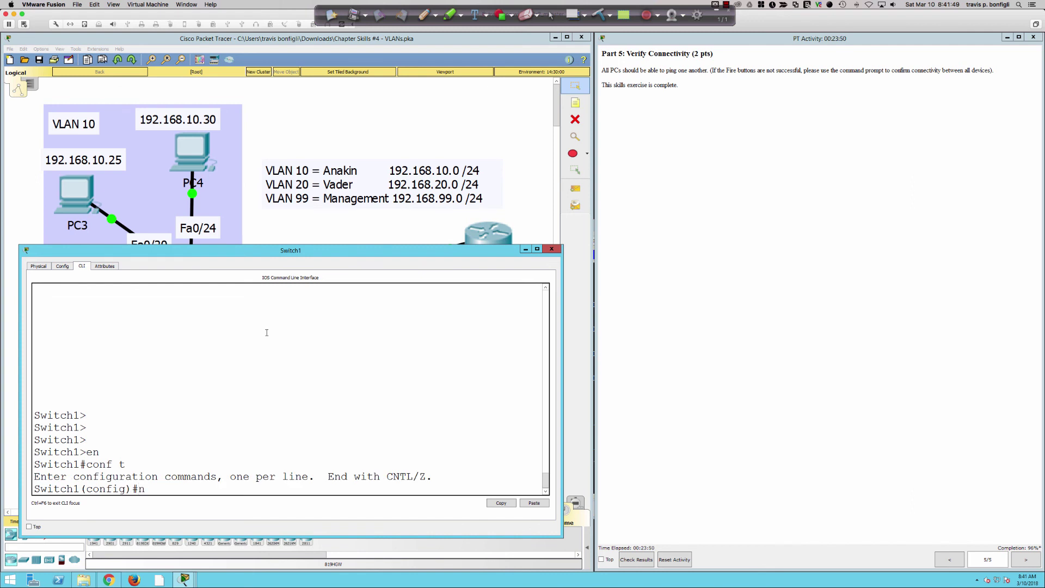
pyautogui.write(' 99')
pyautogui.press('Return')
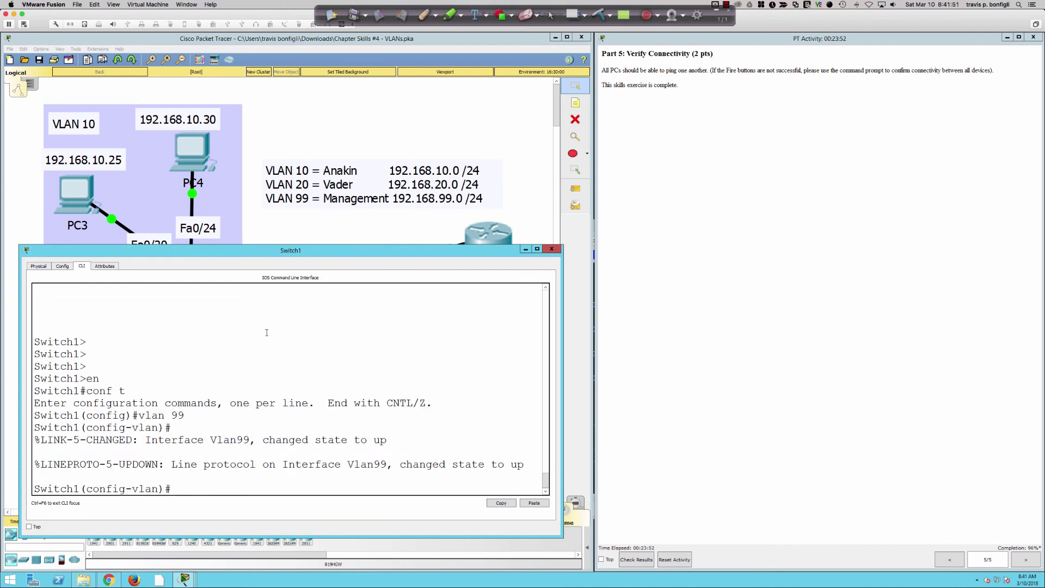
pyautogui.write('name Management')
pyautogui.press('Return')
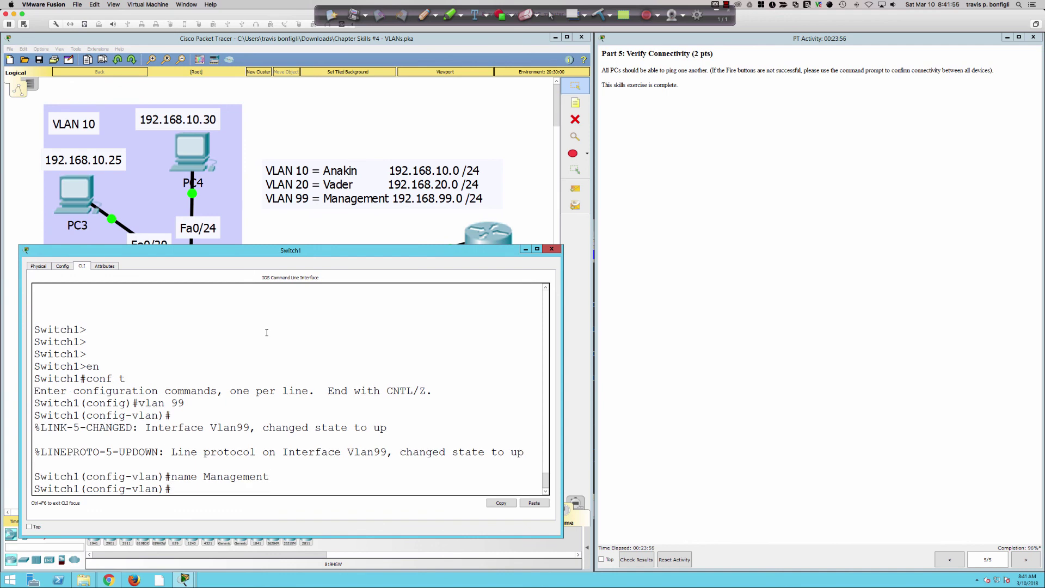
pyautogui.press('Return')
pyautogui.press('Return')
pyautogui.write('end')
pyautogui.press('Return')
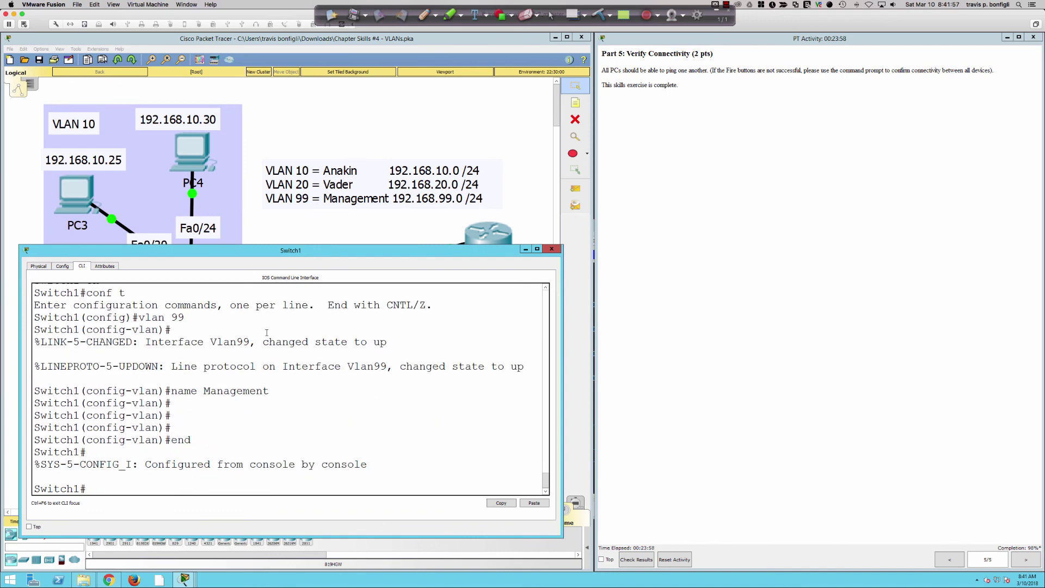
# - Open Switch2's command line and quit the paged running-configuration listing
pyautogui.click(290, 217)
pyautogui.click(341, 288)
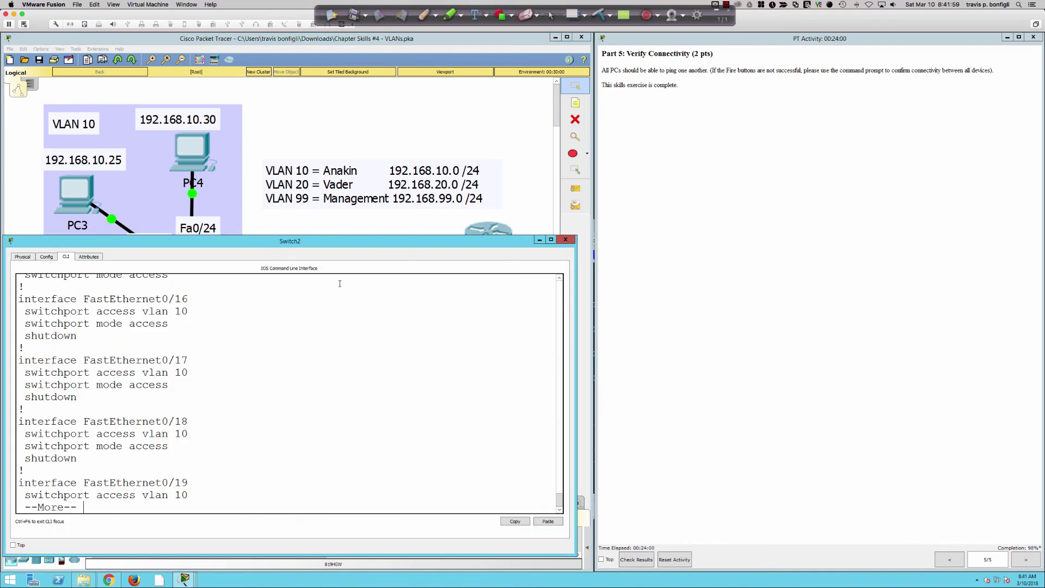
pyautogui.press('q')
pyautogui.press('Return')
pyautogui.press('Return')
pyautogui.press('Return')
pyautogui.press('Return')
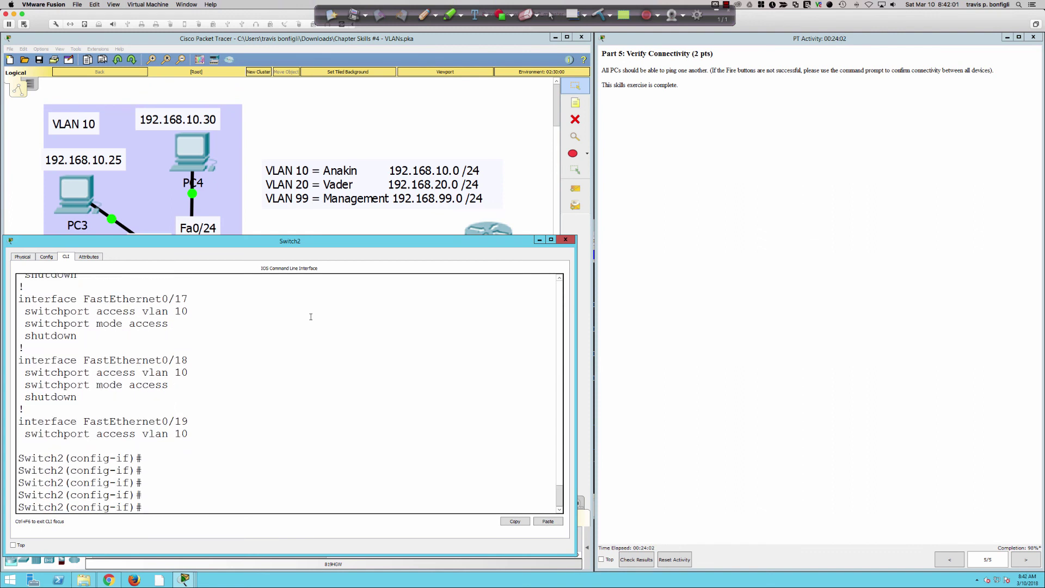
# - Name VLAN 99 Management on Switch2, end the configuration session and bring the topology back to the front
pyautogui.write('vlan 99')
pyautogui.press('Return')
pyautogui.write('name Manage')
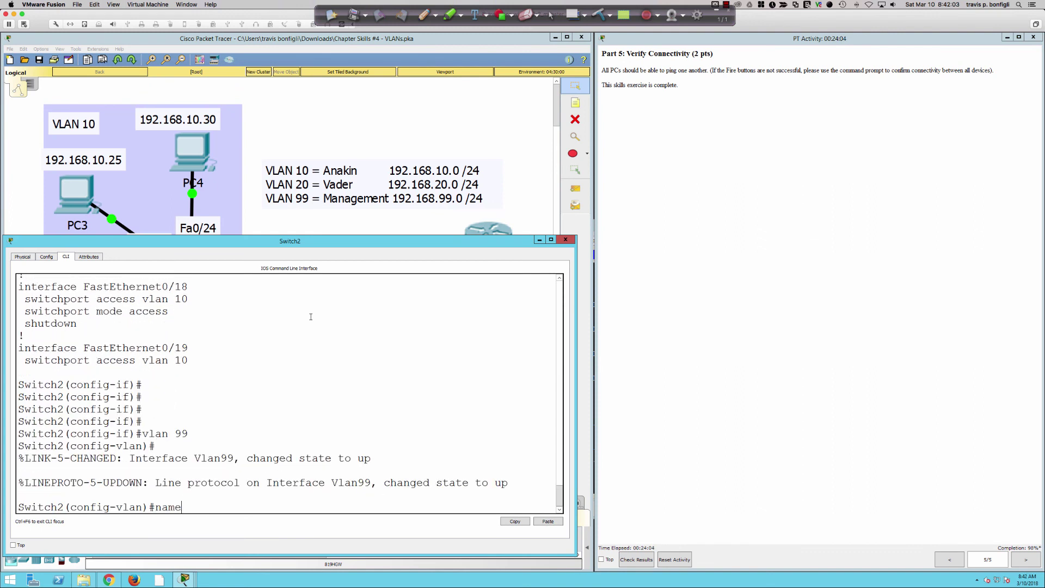
pyautogui.press('Return')
pyautogui.press('Return')
pyautogui.press('Return')
pyautogui.press('Return')
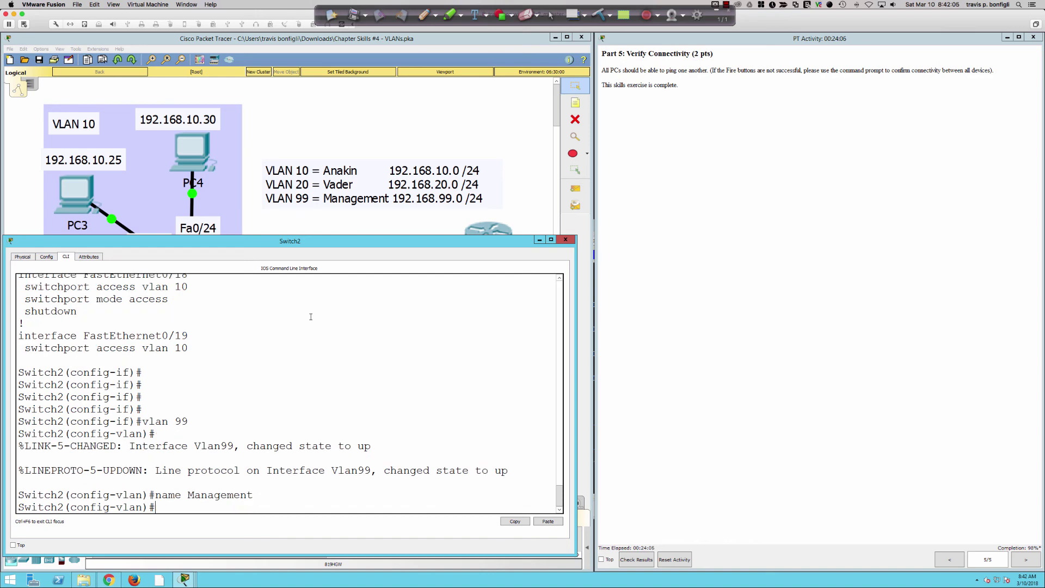
pyautogui.write('end')
pyautogui.press('Return')
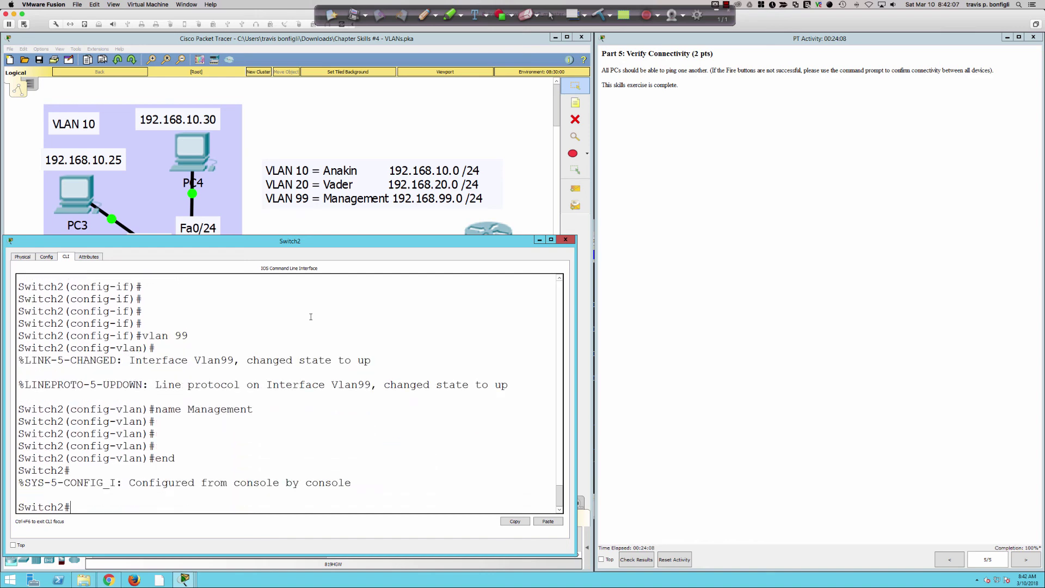
pyautogui.click(630, 228)
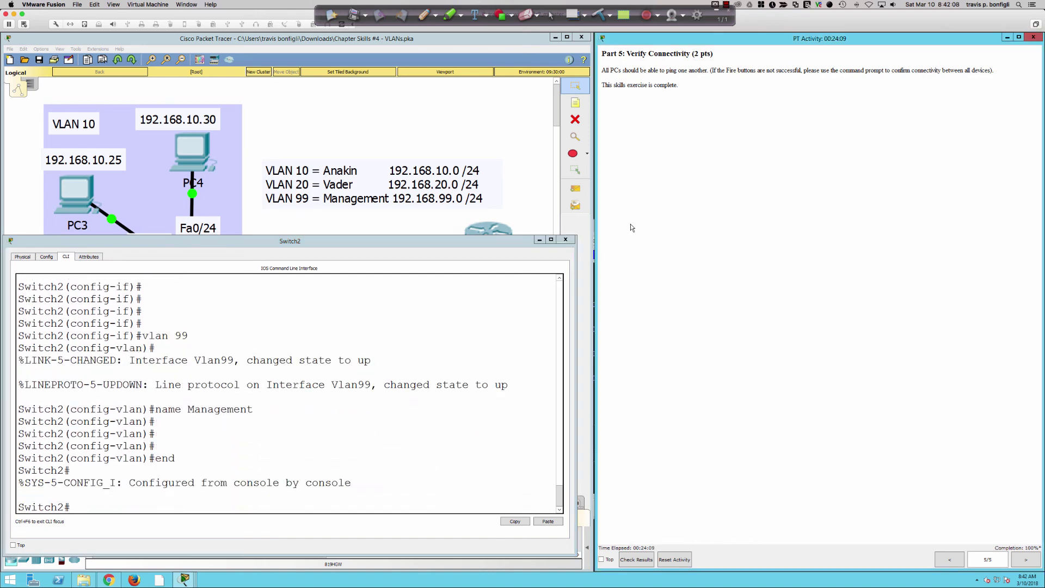
pyautogui.click(471, 155)
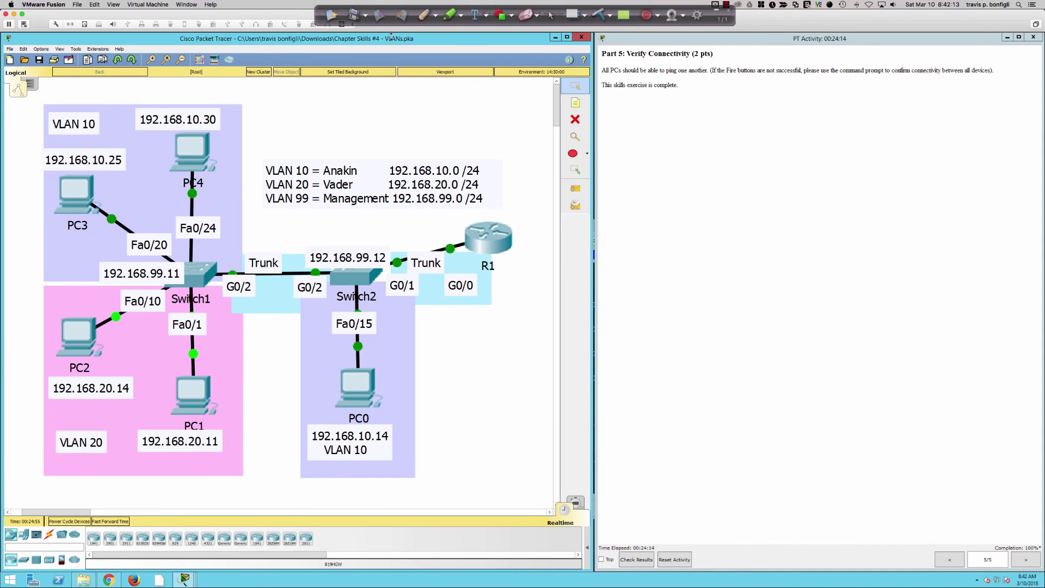
# - Draw a red stick figure beside PC4 and handwrite the destination address 192.168.20.11 next to it
pyautogui.click(426, 14)
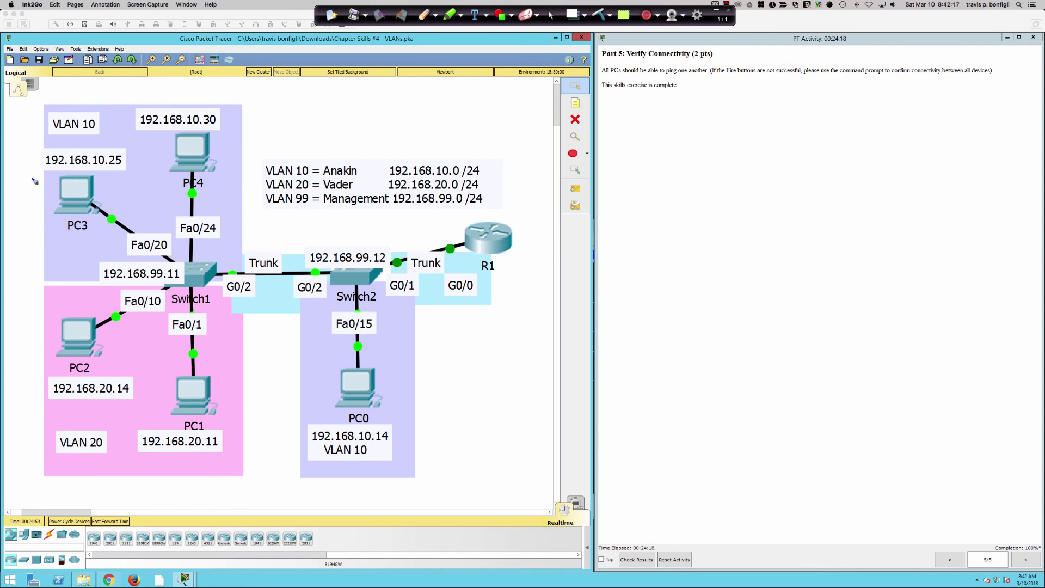
pyautogui.moveTo(233, 113)
pyautogui.mouseDown()
pyautogui.moveTo(237, 146)
pyautogui.moveTo(243, 137)
pyautogui.moveTo(226, 155)
pyautogui.mouseUp()
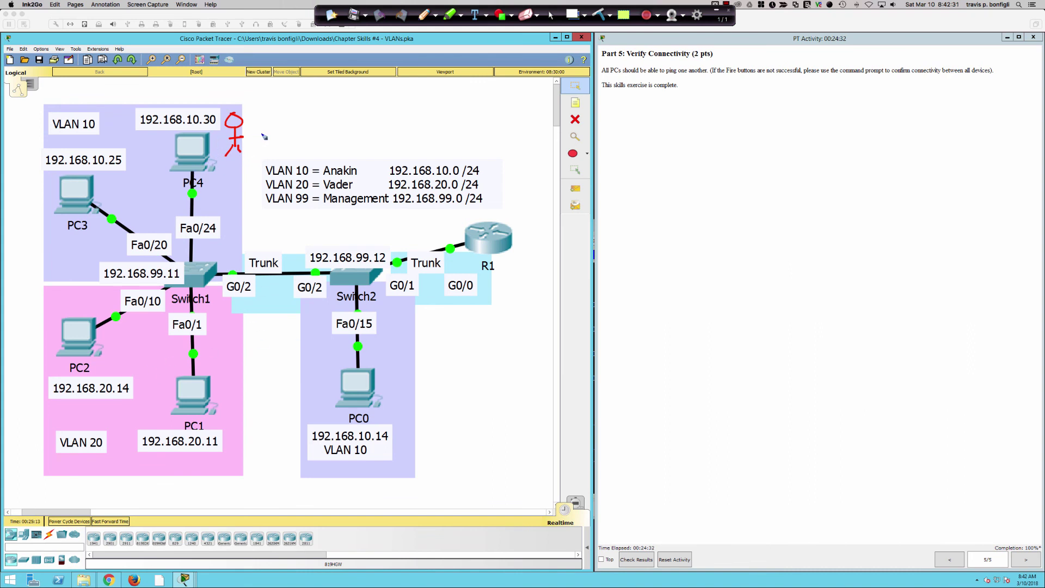
pyautogui.moveTo(265, 124); pyautogui.dragTo(265, 133)
pyautogui.moveTo(274, 125)
pyautogui.mouseDown()
pyautogui.moveTo(308, 117)
pyautogui.moveTo(306, 125)
pyautogui.moveTo(352, 113)
pyautogui.mouseUp()
pyautogui.click(291, 129)
pyautogui.click(333, 124)
pyautogui.moveTo(361, 116); pyautogui.dragTo(379, 123)
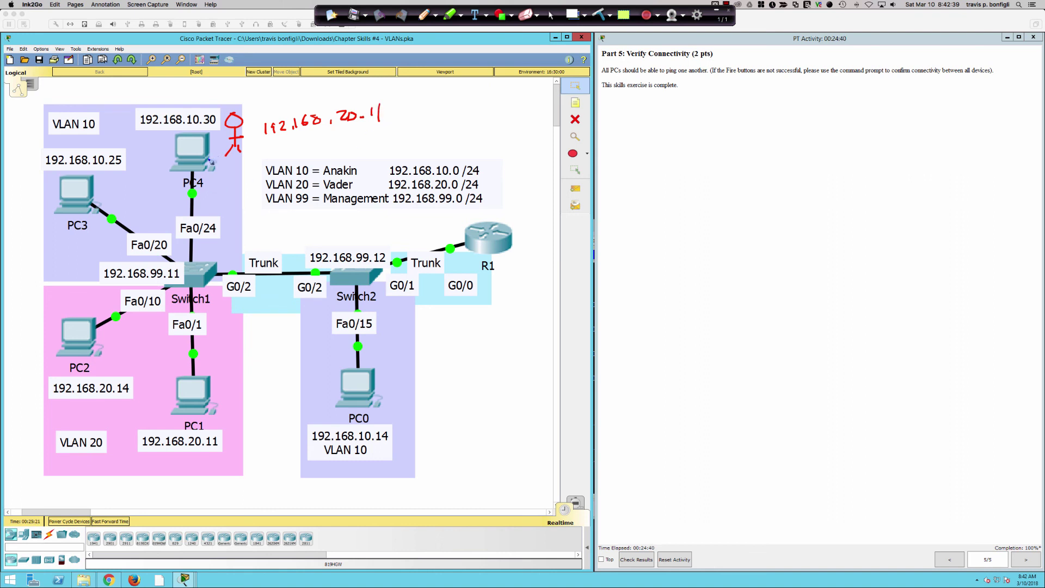
# - Draw a direct arrow from PC4 through Switch1 to PC1 with a mark at Switch1, and undo these strokes
pyautogui.moveTo(215, 157)
pyautogui.mouseDown()
pyautogui.moveTo(197, 160)
pyautogui.moveTo(187, 200)
pyautogui.moveTo(200, 235)
pyautogui.moveTo(192, 319)
pyautogui.moveTo(202, 372)
pyautogui.mouseUp()
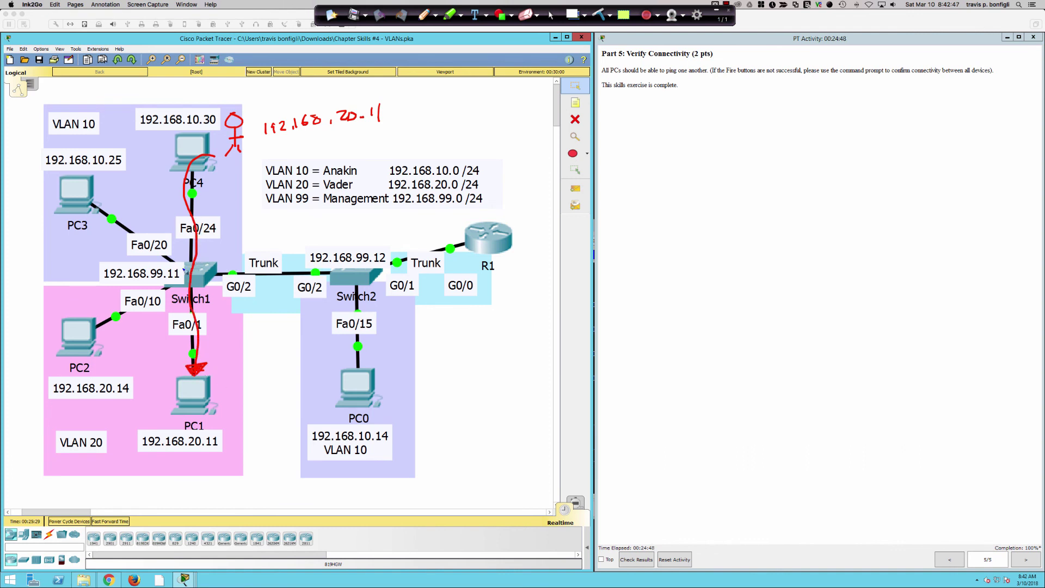
pyautogui.moveTo(173, 246)
pyautogui.mouseDown()
pyautogui.moveTo(219, 277)
pyautogui.moveTo(184, 279)
pyautogui.mouseUp()
pyautogui.press('super+z')
pyautogui.press('super+z')
pyautogui.press('super+z')
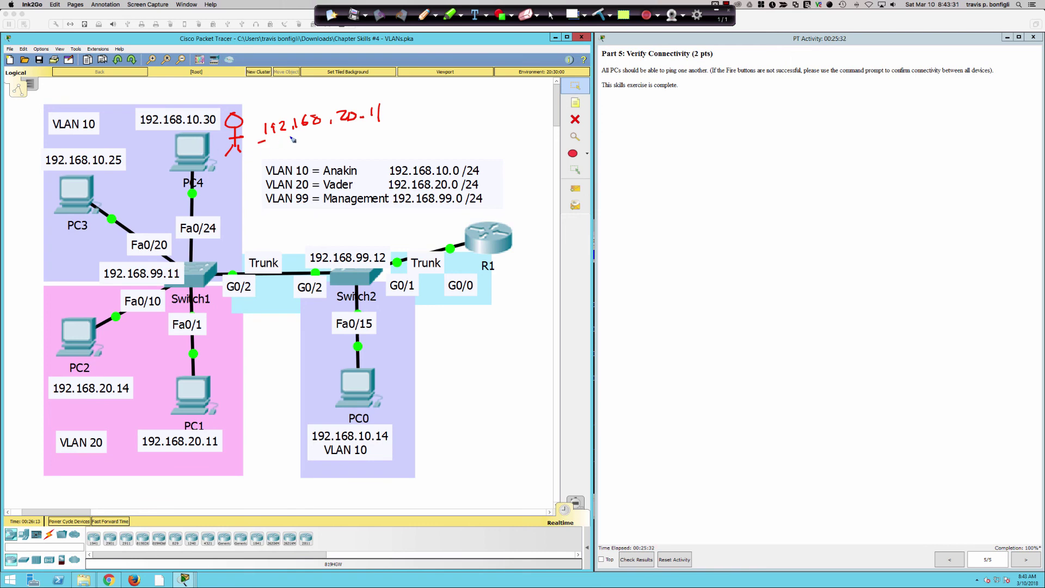
# - Frame the handwritten destination address with its 20 underlined, and circle PC4's name and its address 192.168.10.30
pyautogui.moveTo(258, 143); pyautogui.dragTo(396, 129)
pyautogui.moveTo(196, 176)
pyautogui.mouseDown()
pyautogui.moveTo(179, 192)
pyautogui.moveTo(207, 175)
pyautogui.mouseUp()
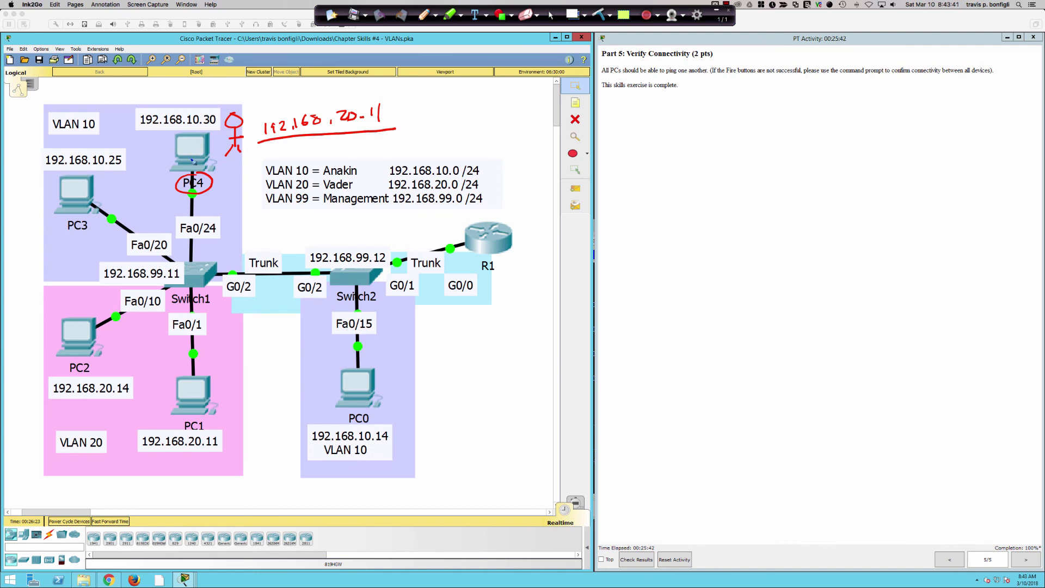
pyautogui.moveTo(377, 93)
pyautogui.mouseDown()
pyautogui.moveTo(398, 90)
pyautogui.moveTo(381, 131)
pyautogui.mouseUp()
pyautogui.moveTo(268, 109)
pyautogui.mouseDown()
pyautogui.moveTo(256, 111)
pyautogui.moveTo(250, 146)
pyautogui.moveTo(278, 142)
pyautogui.mouseUp()
pyautogui.moveTo(340, 128)
pyautogui.mouseDown()
pyautogui.moveTo(359, 127)
pyautogui.moveTo(340, 126)
pyautogui.mouseUp()
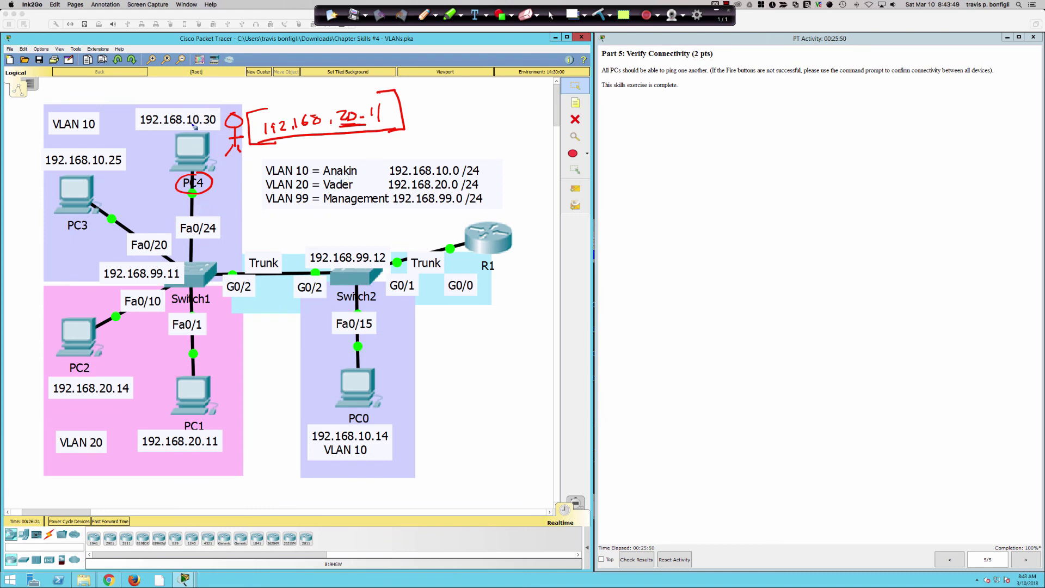
pyautogui.moveTo(192, 101)
pyautogui.mouseDown()
pyautogui.moveTo(151, 102)
pyautogui.moveTo(123, 122)
pyautogui.moveTo(152, 136)
pyautogui.moveTo(219, 131)
pyautogui.moveTo(222, 115)
pyautogui.moveTo(175, 100)
pyautogui.mouseUp()
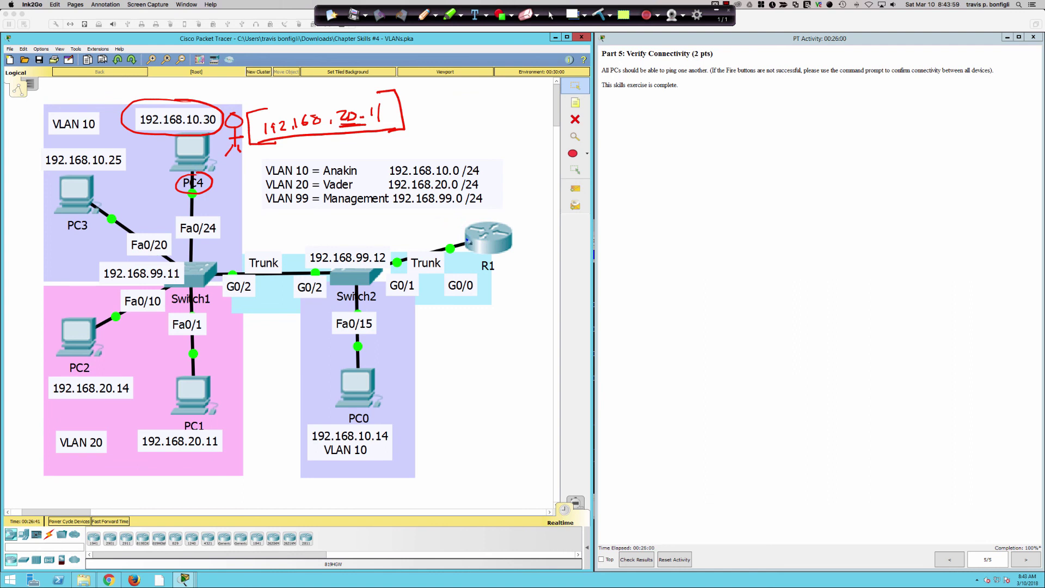
# - Mark R1's link interface with an arrow to a handwritten g0/0.10 label and draw the path from PC4 to R1
pyautogui.moveTo(467, 240)
pyautogui.mouseDown()
pyautogui.moveTo(512, 195)
pyautogui.moveTo(525, 201)
pyautogui.moveTo(542, 188)
pyautogui.moveTo(547, 203)
pyautogui.mouseUp()
pyautogui.moveTo(563, 185); pyautogui.dragTo(589, 191)
pyautogui.moveTo(599, 180)
pyautogui.mouseDown()
pyautogui.moveTo(598, 194)
pyautogui.moveTo(606, 182)
pyautogui.mouseUp()
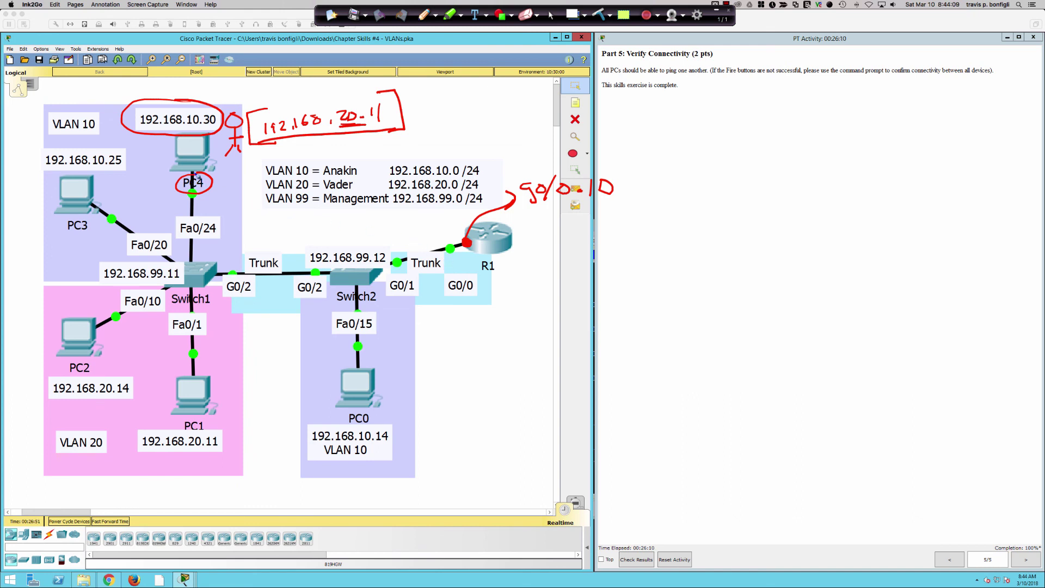
pyautogui.moveTo(193, 158)
pyautogui.mouseDown()
pyautogui.moveTo(185, 228)
pyautogui.moveTo(200, 251)
pyautogui.moveTo(469, 227)
pyautogui.mouseUp()
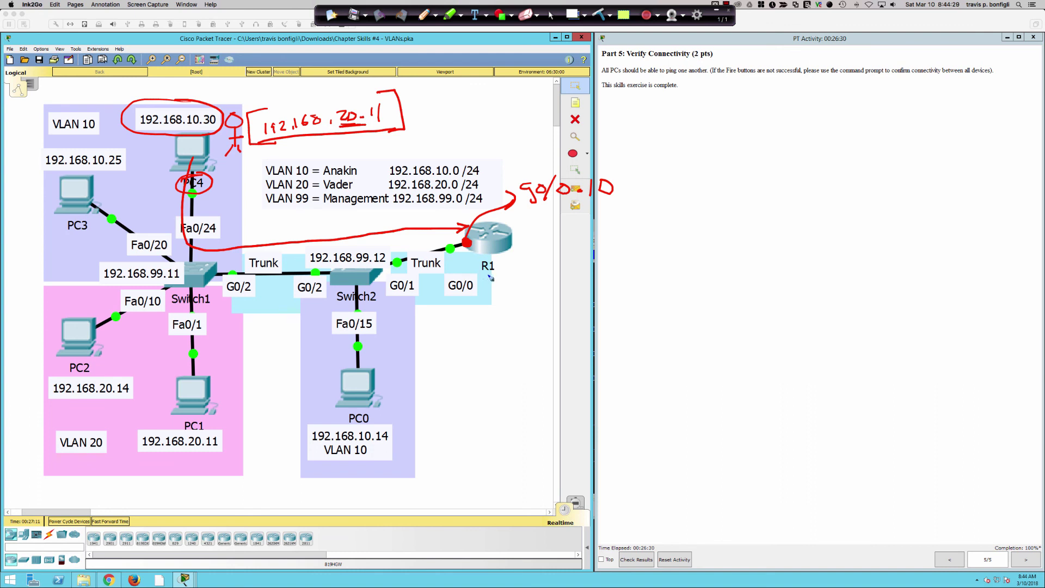
# - Underline R1 with an underlined L3 note beside it, and write an underlined MAC above the PC4-to-R1 path
pyautogui.moveTo(490, 278)
pyautogui.mouseDown()
pyautogui.moveTo(534, 251)
pyautogui.moveTo(535, 273)
pyautogui.mouseUp()
pyautogui.hotkey('ctrl', 'z')
pyautogui.moveTo(517, 279); pyautogui.dragTo(536, 276)
pyautogui.moveTo(236, 224); pyautogui.dragTo(271, 233)
pyautogui.moveTo(244, 238); pyautogui.dragTo(273, 232)
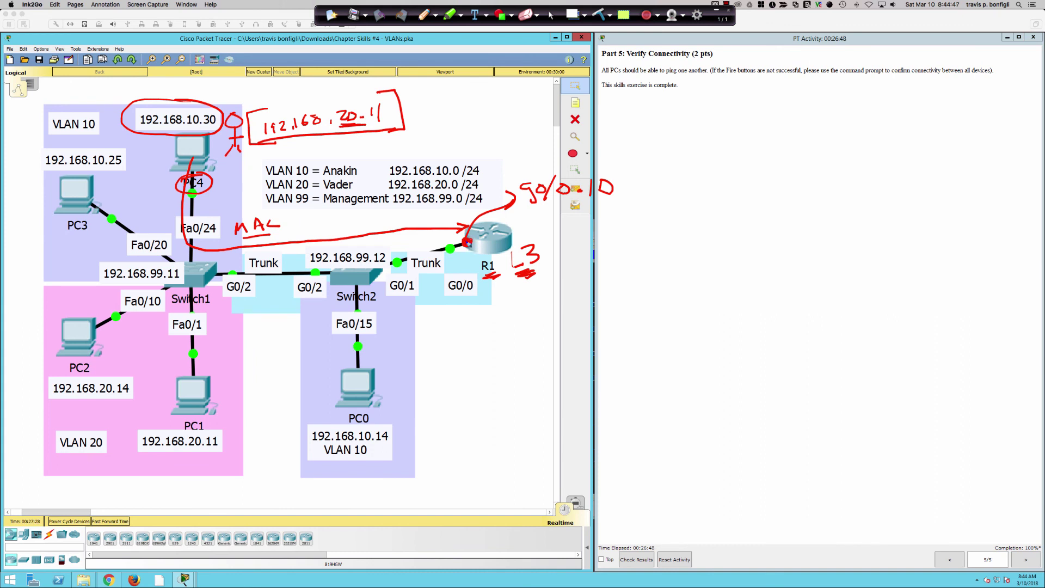
# - Mark PC1 and R1 with a boxed S/D IP note, and box the VLAN 20 entry with an arrow to g0/0.20
pyautogui.moveTo(241, 387)
pyautogui.mouseDown()
pyautogui.moveTo(224, 399)
pyautogui.moveTo(234, 400)
pyautogui.mouseUp()
pyautogui.moveTo(492, 257)
pyautogui.mouseDown()
pyautogui.moveTo(479, 279)
pyautogui.moveTo(502, 279)
pyautogui.moveTo(491, 256)
pyautogui.moveTo(549, 266)
pyautogui.mouseUp()
pyautogui.moveTo(630, 243)
pyautogui.mouseDown()
pyautogui.moveTo(611, 259)
pyautogui.moveTo(704, 251)
pyautogui.moveTo(717, 239)
pyautogui.moveTo(711, 257)
pyautogui.mouseUp()
pyautogui.moveTo(723, 241)
pyautogui.mouseDown()
pyautogui.moveTo(724, 260)
pyautogui.moveTo(605, 219)
pyautogui.moveTo(767, 263)
pyautogui.moveTo(687, 222)
pyautogui.mouseUp()
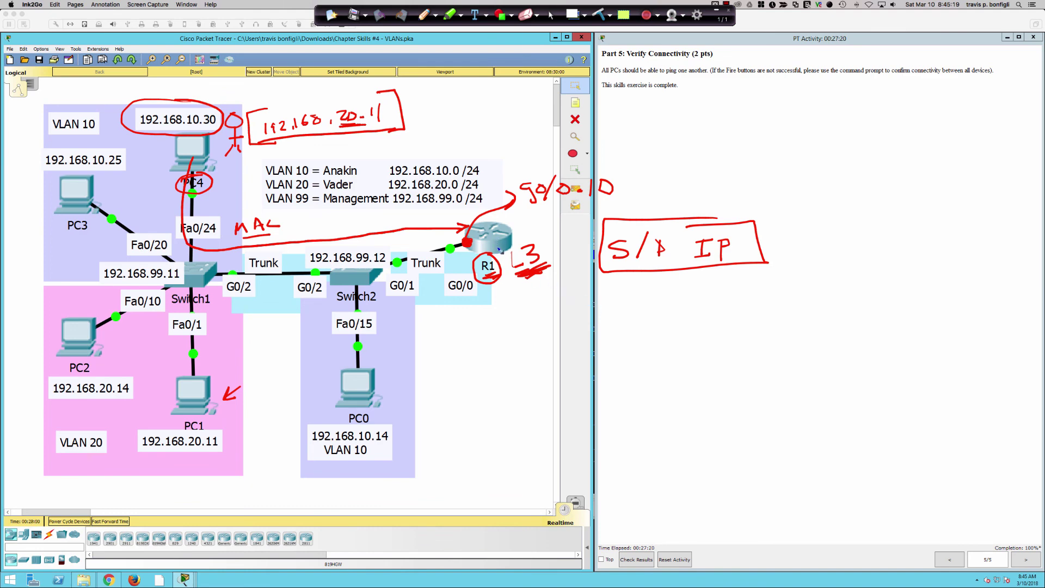
pyautogui.moveTo(658, 266); pyautogui.dragTo(660, 269)
pyautogui.moveTo(404, 176)
pyautogui.mouseDown()
pyautogui.moveTo(266, 175)
pyautogui.moveTo(266, 197)
pyautogui.moveTo(485, 199)
pyautogui.moveTo(483, 180)
pyautogui.moveTo(391, 180)
pyautogui.moveTo(484, 182)
pyautogui.moveTo(544, 118)
pyautogui.moveTo(595, 119)
pyautogui.mouseUp()
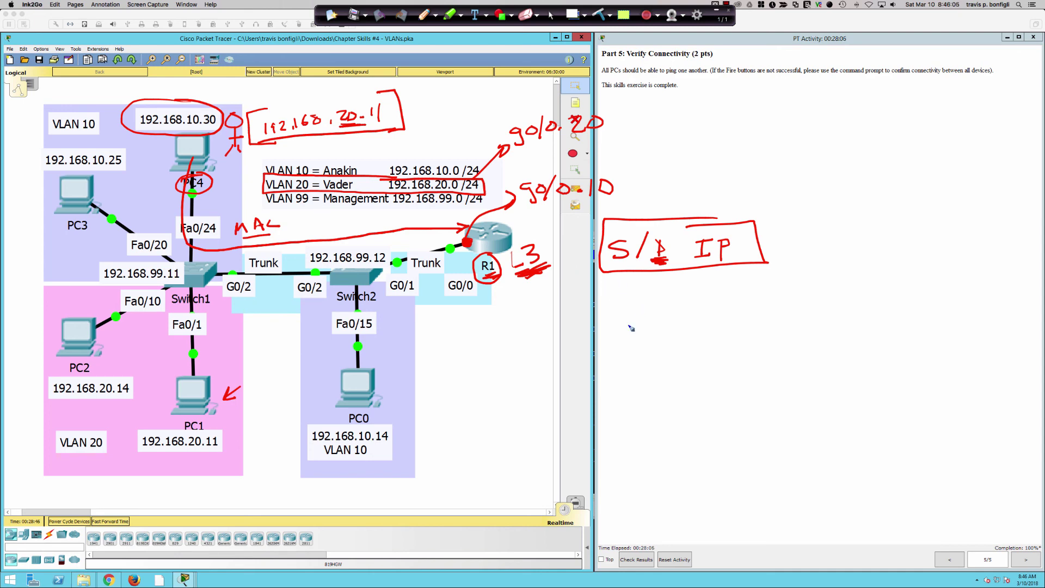
# - Handwrite ARP - 192.168.20.11 with underlines below the boxed S/D IP note, and circle the L3 note beside R1
pyautogui.moveTo(625, 331)
pyautogui.mouseDown()
pyautogui.moveTo(638, 303)
pyautogui.moveTo(657, 323)
pyautogui.moveTo(656, 296)
pyautogui.mouseUp()
pyautogui.moveTo(657, 298)
pyautogui.mouseDown()
pyautogui.moveTo(680, 322)
pyautogui.moveTo(683, 312)
pyautogui.mouseUp()
pyautogui.moveTo(525, 239)
pyautogui.mouseDown()
pyautogui.moveTo(507, 251)
pyautogui.moveTo(562, 261)
pyautogui.moveTo(527, 234)
pyautogui.mouseUp()
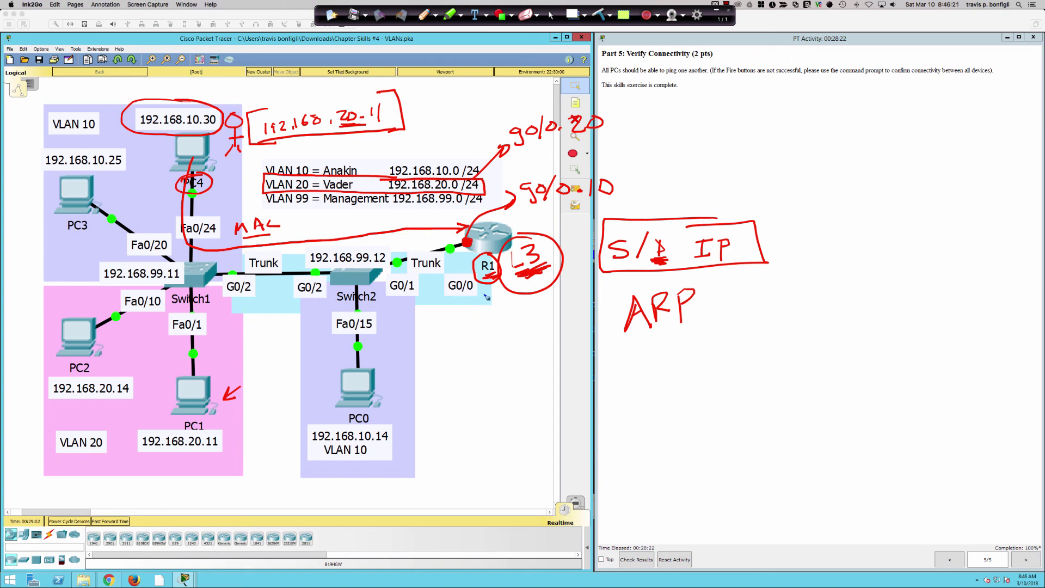
pyautogui.moveTo(637, 329)
pyautogui.mouseDown()
pyautogui.moveTo(683, 327)
pyautogui.moveTo(651, 340)
pyautogui.mouseUp()
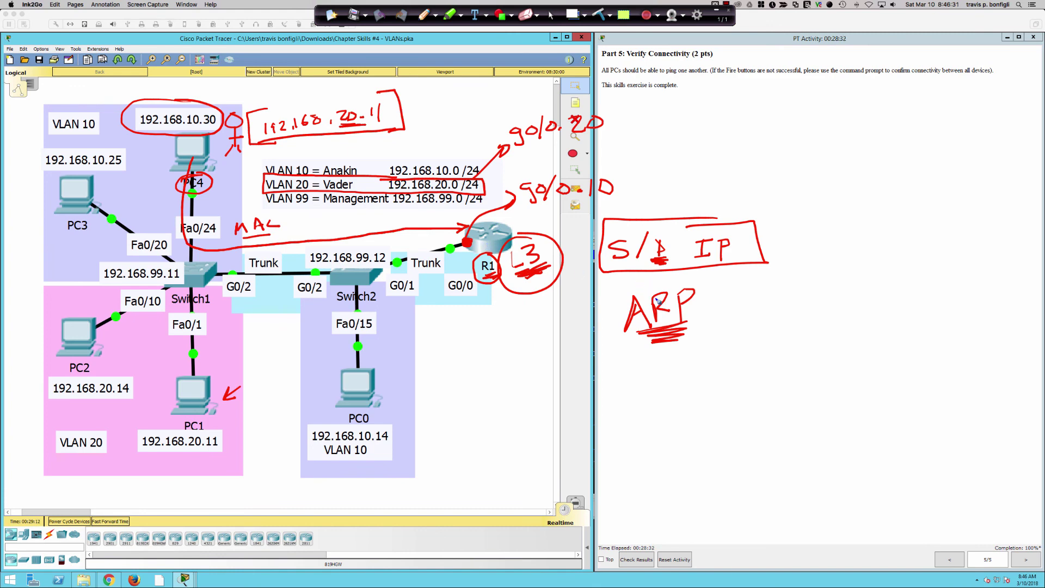
pyautogui.moveTo(711, 311)
pyautogui.mouseDown()
pyautogui.moveTo(765, 321)
pyautogui.moveTo(820, 311)
pyautogui.mouseUp()
pyautogui.moveTo(828, 308); pyautogui.dragTo(884, 290)
pyautogui.moveTo(902, 299)
pyautogui.mouseDown()
pyautogui.moveTo(932, 306)
pyautogui.moveTo(944, 291)
pyautogui.mouseUp()
pyautogui.moveTo(960, 301)
pyautogui.mouseDown()
pyautogui.moveTo(996, 287)
pyautogui.moveTo(997, 310)
pyautogui.mouseUp()
pyautogui.moveTo(788, 330); pyautogui.dragTo(944, 320)
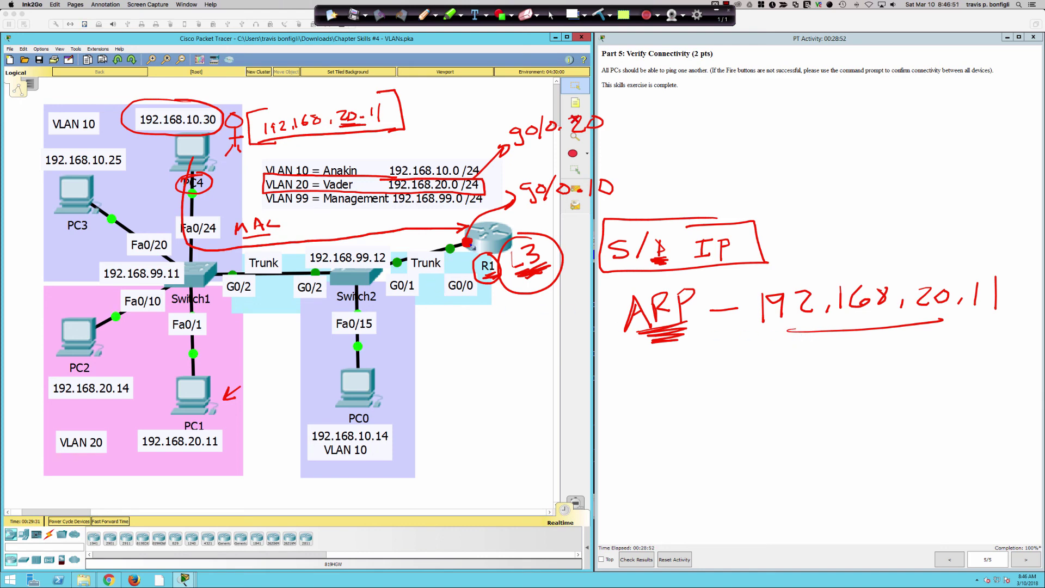
# - Trace the path from R1 through both switches to PC1, double-underline the ARP address, and sketch PC4's direct path toward PC1
pyautogui.moveTo(467, 243)
pyautogui.mouseDown()
pyautogui.moveTo(345, 276)
pyautogui.moveTo(203, 276)
pyautogui.moveTo(202, 373)
pyautogui.mouseUp()
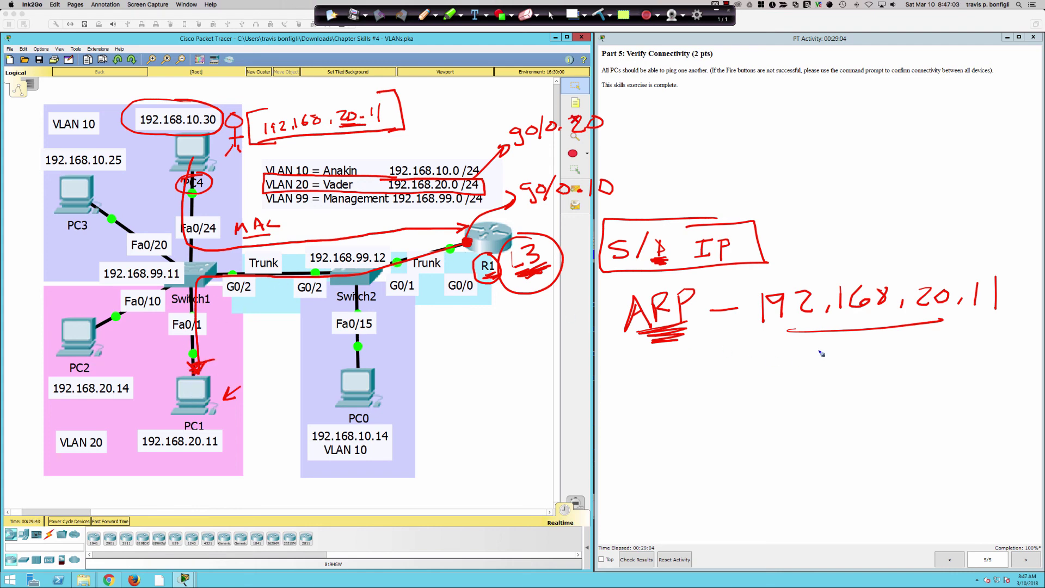
pyautogui.moveTo(769, 344); pyautogui.dragTo(948, 330)
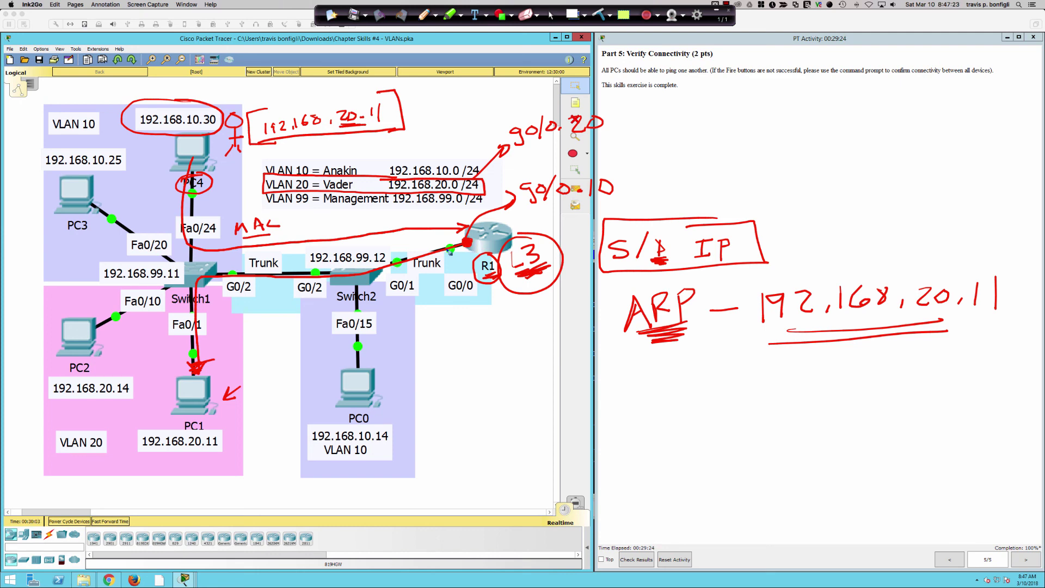
pyautogui.moveTo(463, 246); pyautogui.dragTo(361, 268)
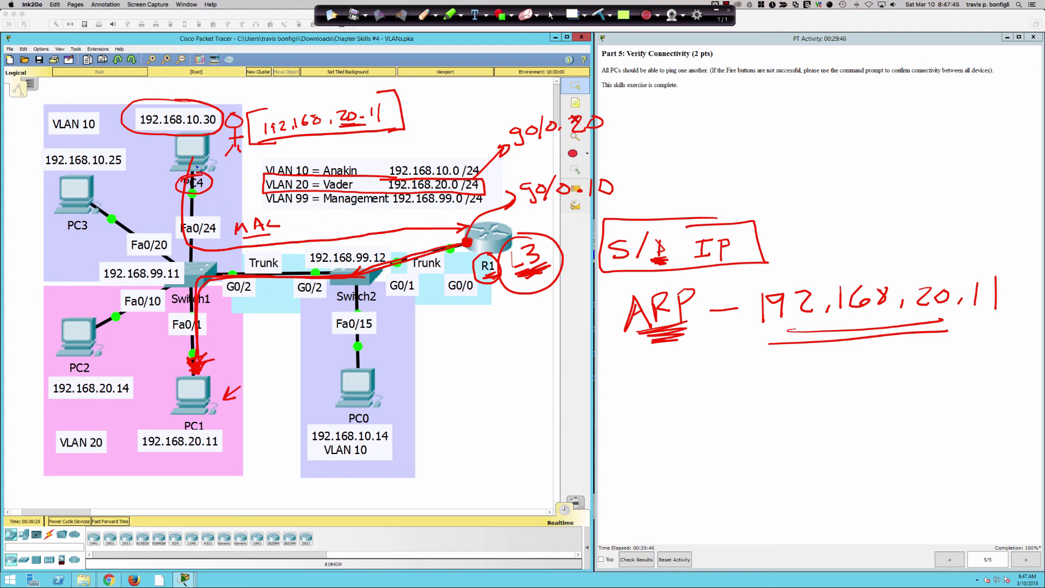
pyautogui.moveTo(197, 164); pyautogui.dragTo(192, 274)
pyautogui.moveTo(181, 352)
pyautogui.mouseDown()
pyautogui.moveTo(165, 322)
pyautogui.moveTo(177, 343)
pyautogui.mouseUp()
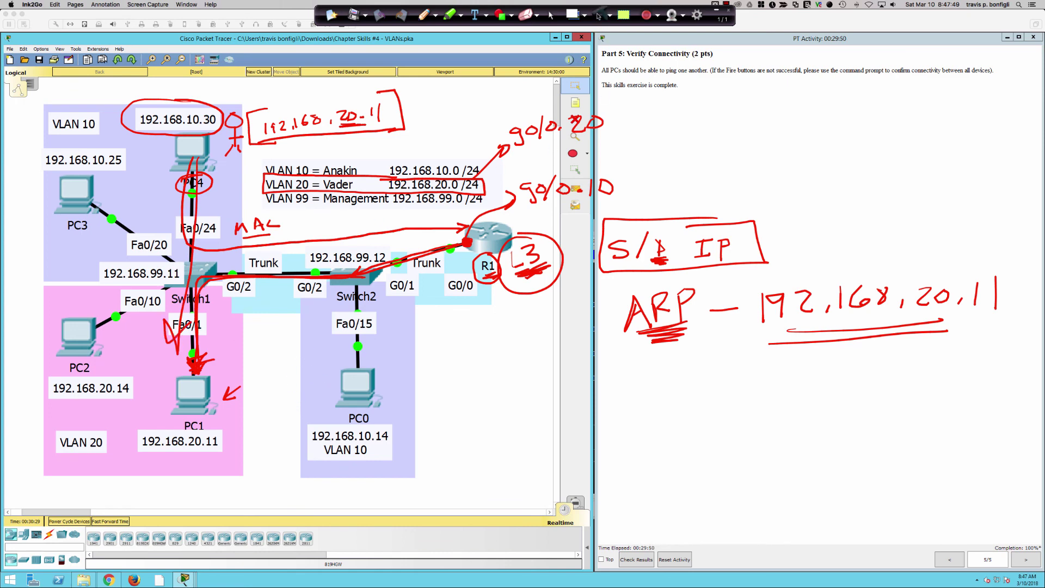
# - Clear all annotations, leave drawing mode and switch back to VMware Fusion
pyautogui.press('super+shift+c')
pyautogui.click(552, 15)
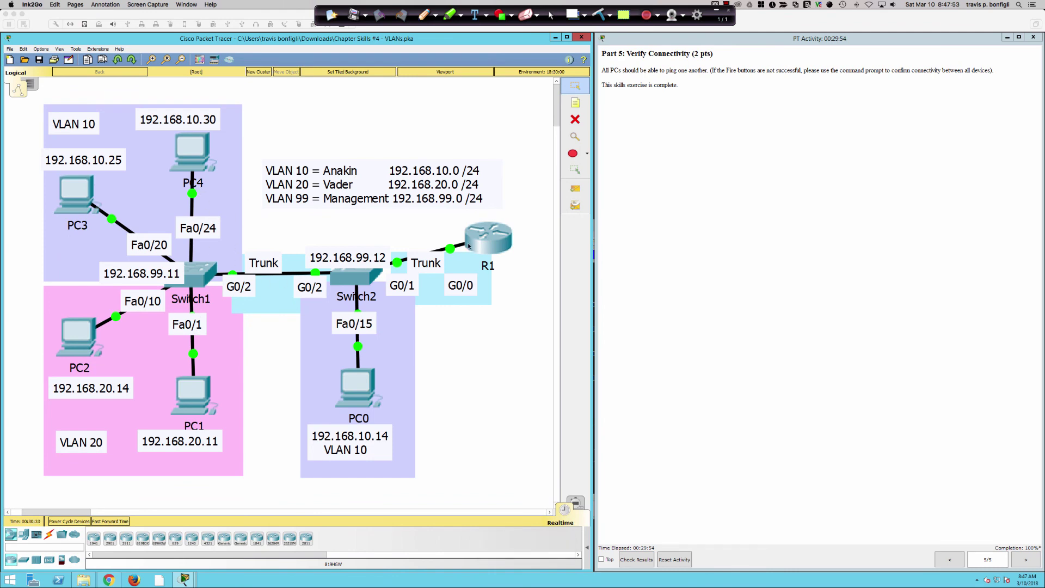
pyautogui.press('super+Tab')
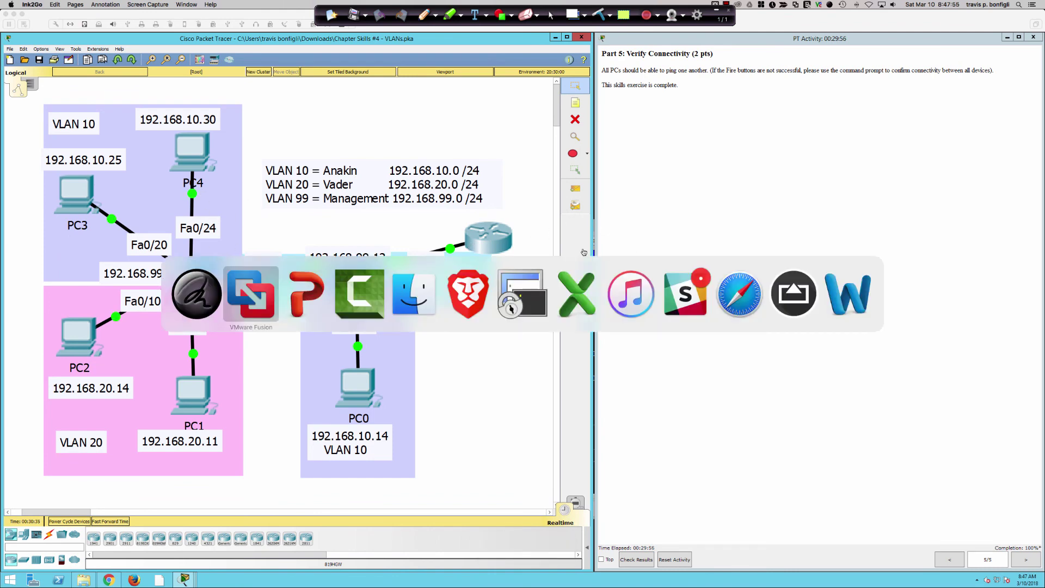